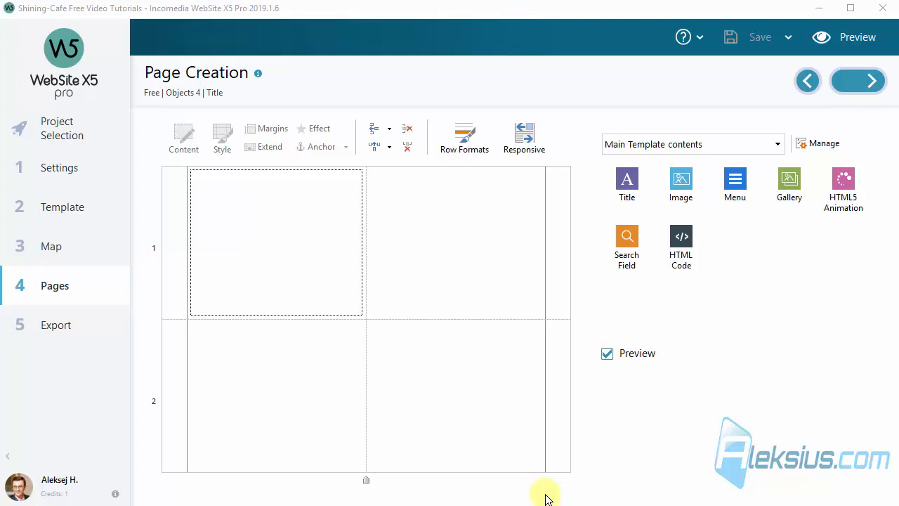
- Place a Title object in row 1 and paste in the part 11 tutorial title
{"action": "left_click_drag", "start_coordinate": [627, 178], "coordinate": [359, 223]}
{"action": "double_click", "coordinate": [386, 207]}
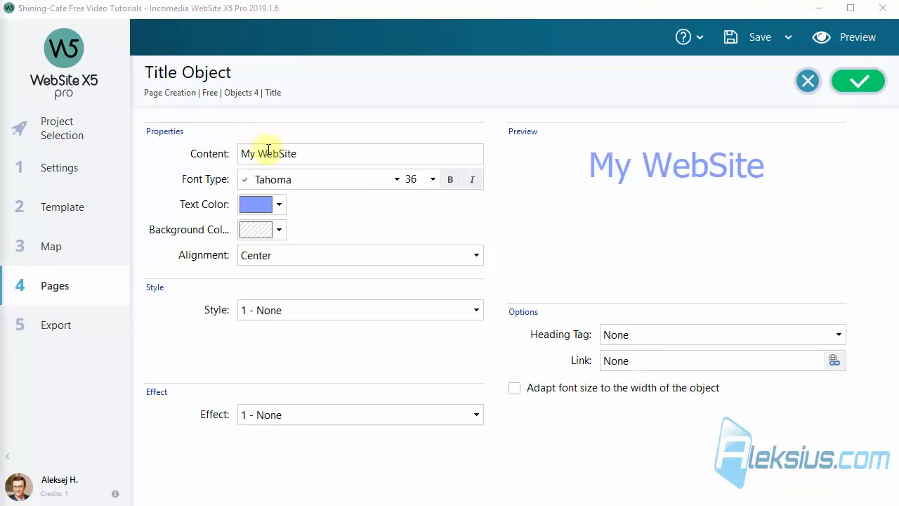
{"action": "left_click_drag", "start_coordinate": [301, 152], "coordinate": [208, 152]}
{"action": "type", "text": "WebSite X5 2019.1 tutorial (part 11). Title and Animated Headlines"}
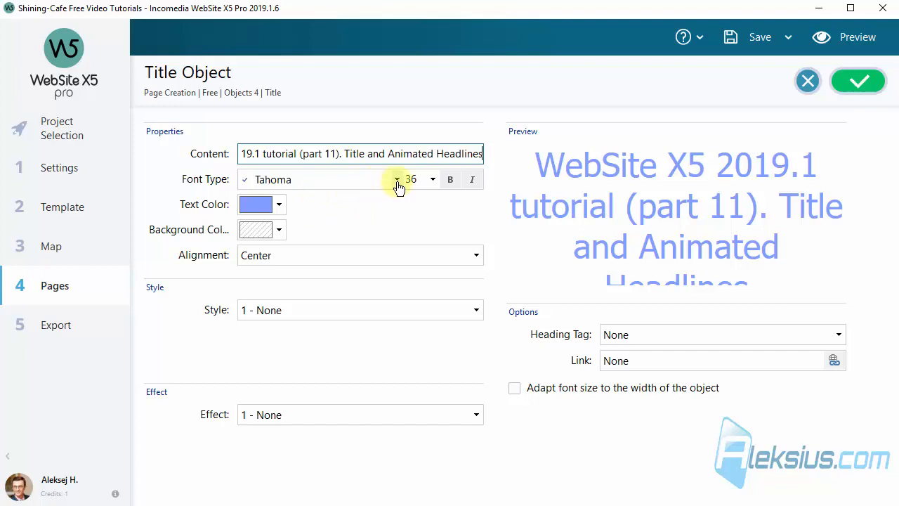
- Make the title text cyan with the 2 - DropShadow style
{"action": "left_click", "coordinate": [274, 205]}
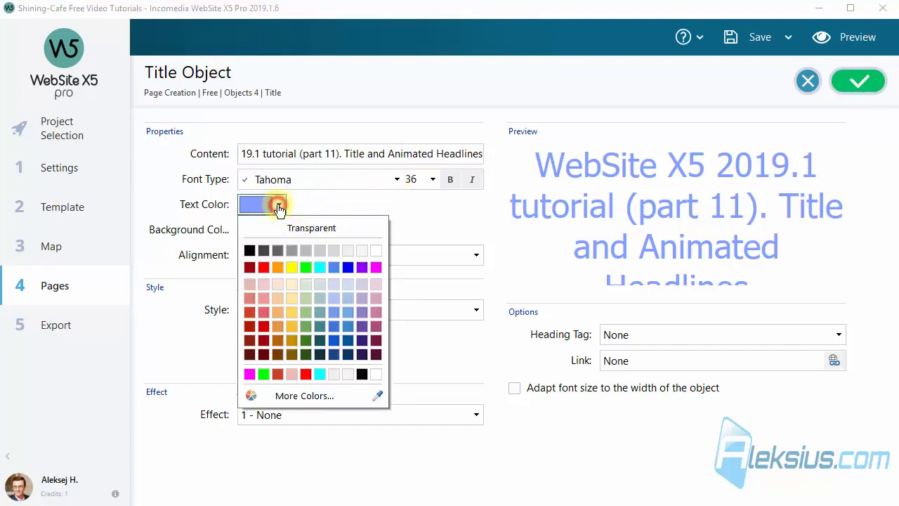
{"action": "left_click", "coordinate": [320, 374]}
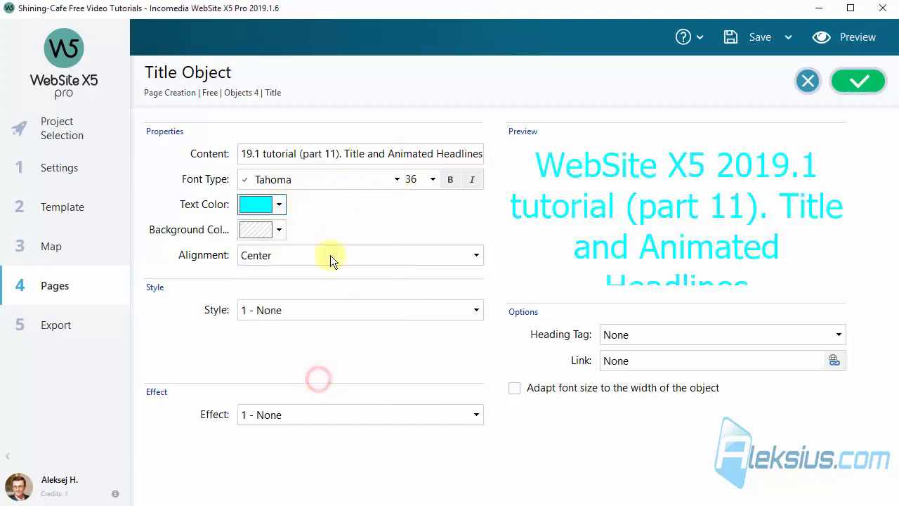
{"action": "left_click", "coordinate": [335, 211]}
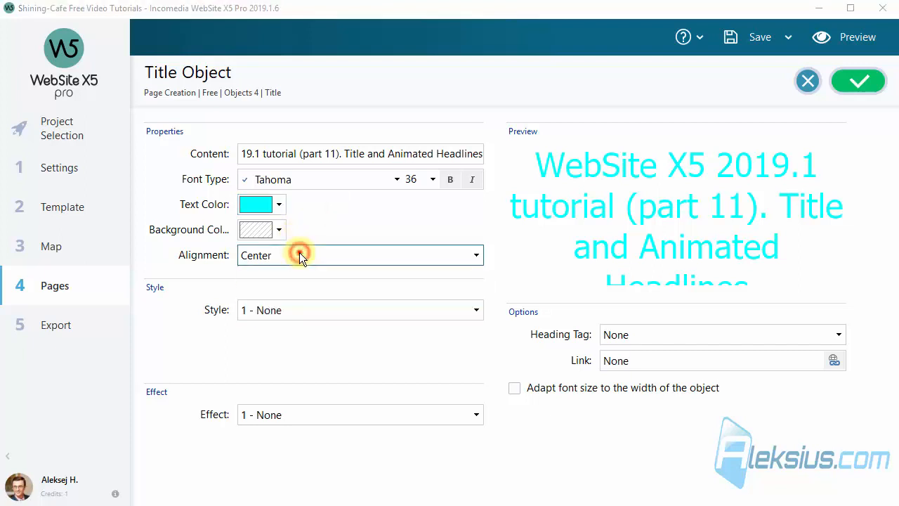
{"action": "left_click", "coordinate": [327, 303]}
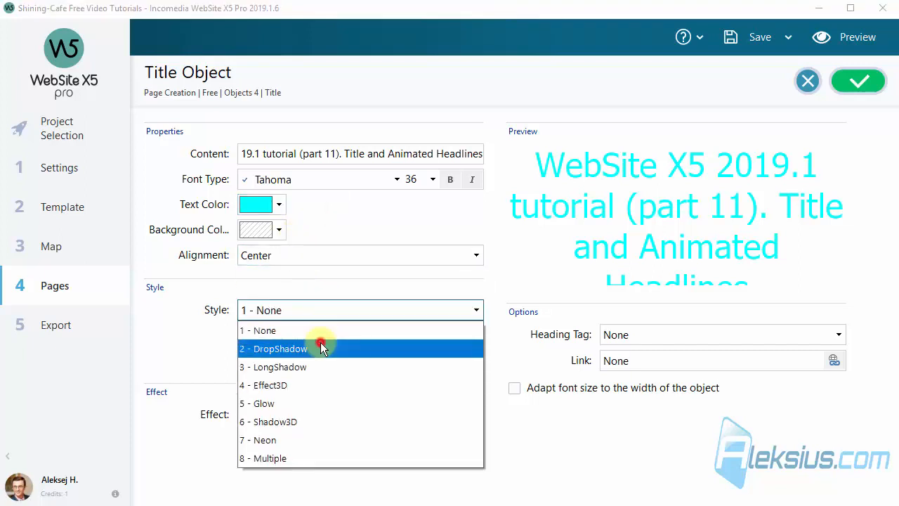
{"action": "left_click", "coordinate": [320, 344]}
{"action": "left_click", "coordinate": [438, 267]}
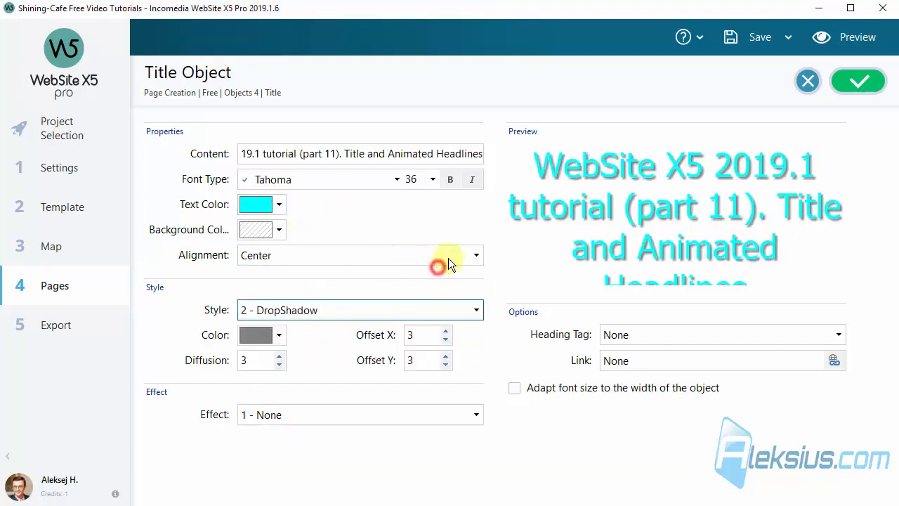
- Try the rotation effect, set the title back to no effect, and preview the page
{"action": "left_click", "coordinate": [342, 414]}
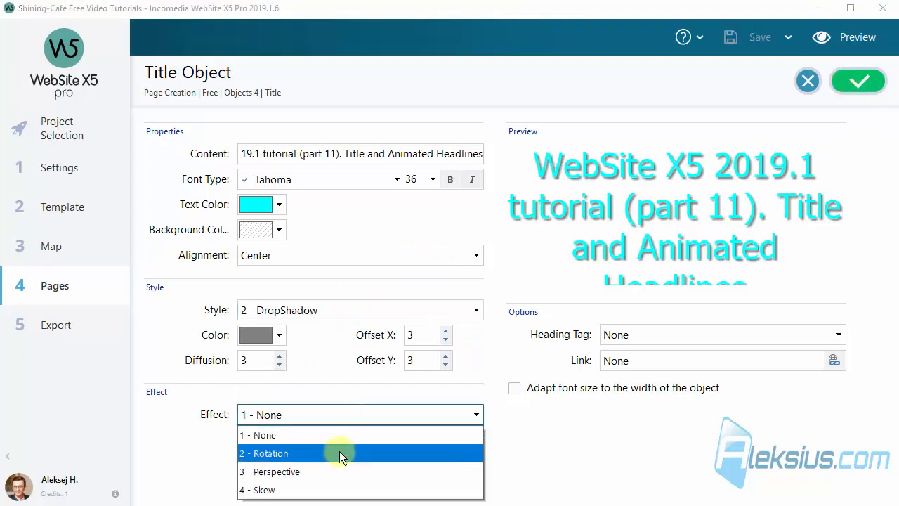
{"action": "left_click", "coordinate": [339, 451]}
{"action": "left_click", "coordinate": [345, 415]}
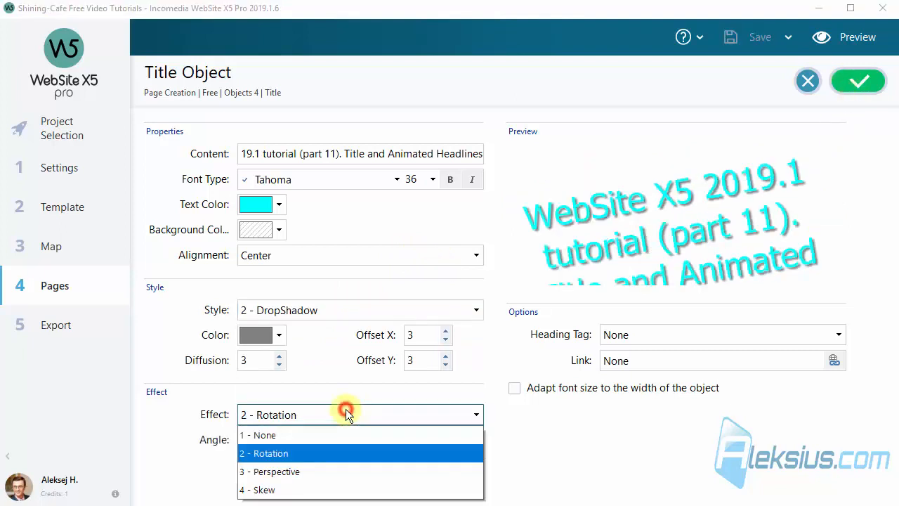
{"action": "left_click", "coordinate": [342, 432]}
{"action": "left_click", "coordinate": [838, 42]}
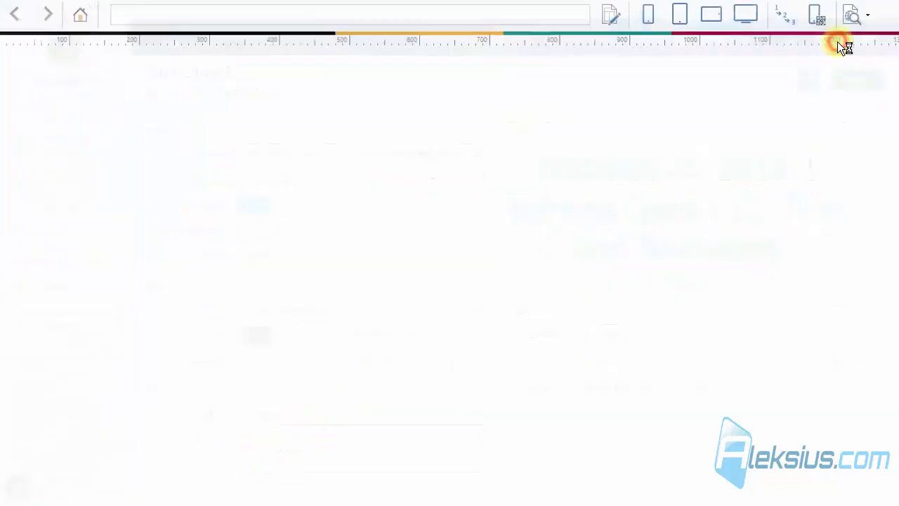
- Check the title at smartphone and tablet widths, then close the preview
{"action": "left_click", "coordinate": [652, 14]}
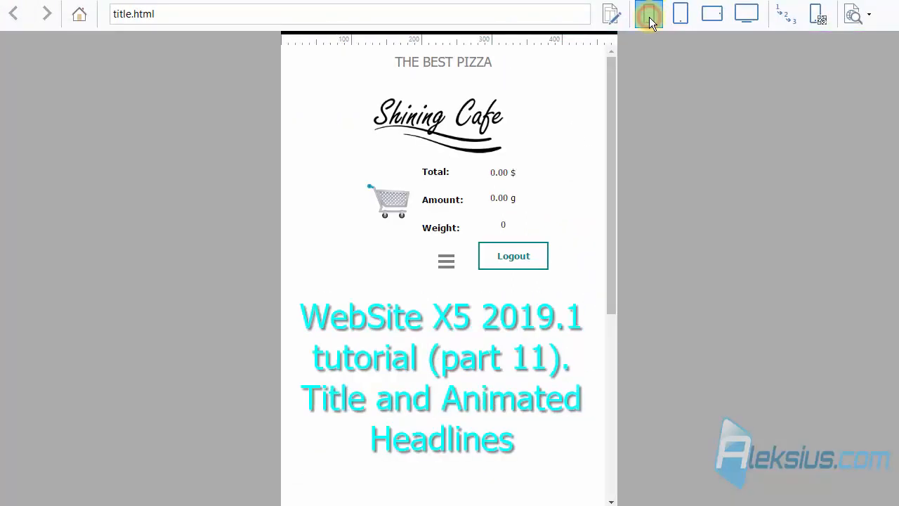
{"action": "left_click", "coordinate": [684, 20]}
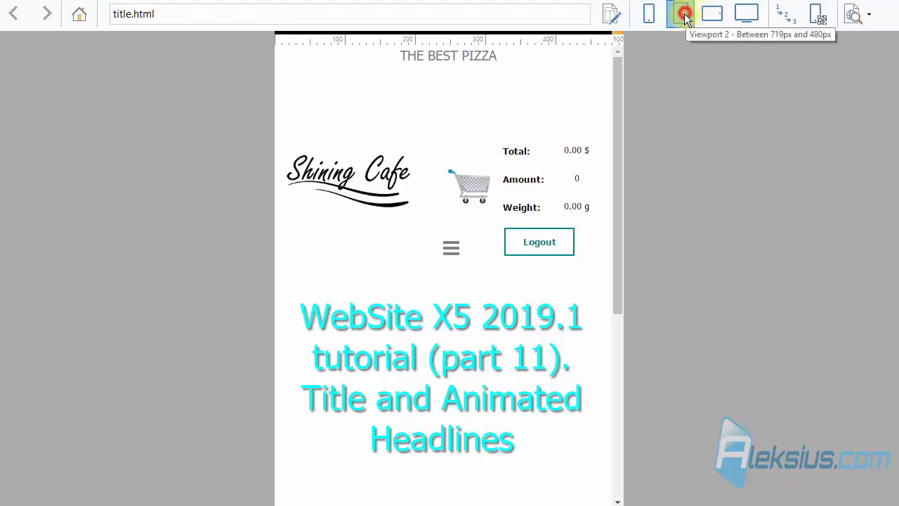
{"action": "left_click", "coordinate": [712, 16]}
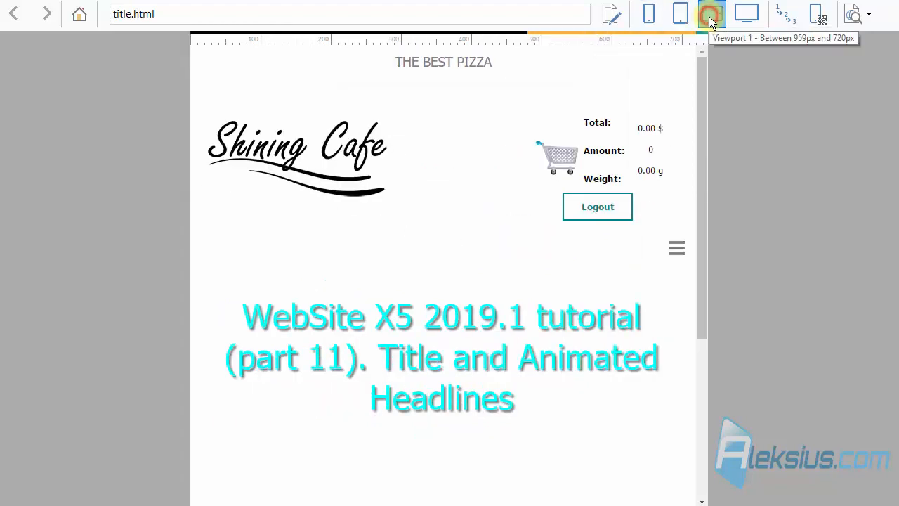
{"action": "left_click", "coordinate": [747, 20]}
- Apply the 2 - Rotation effect at -10 and review it at desktop, smartphone and tablet widths
{"action": "left_click", "coordinate": [408, 416]}
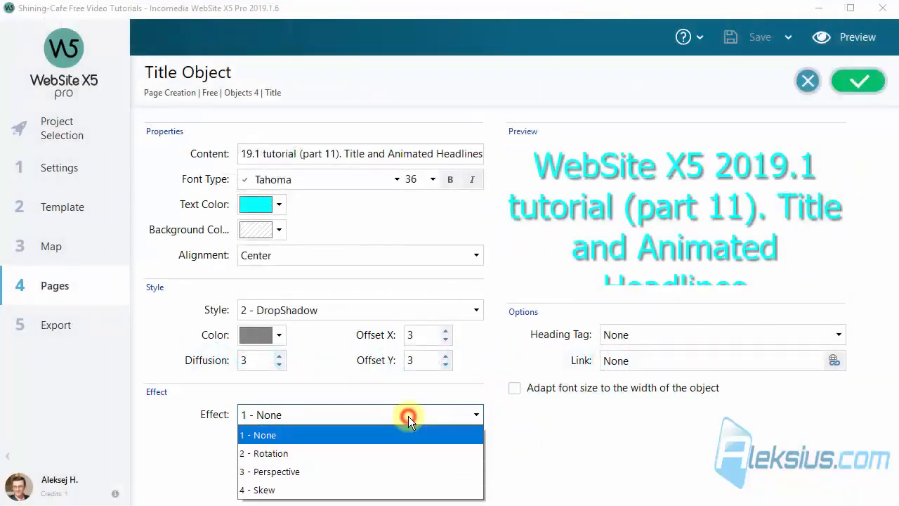
{"action": "left_click", "coordinate": [398, 454]}
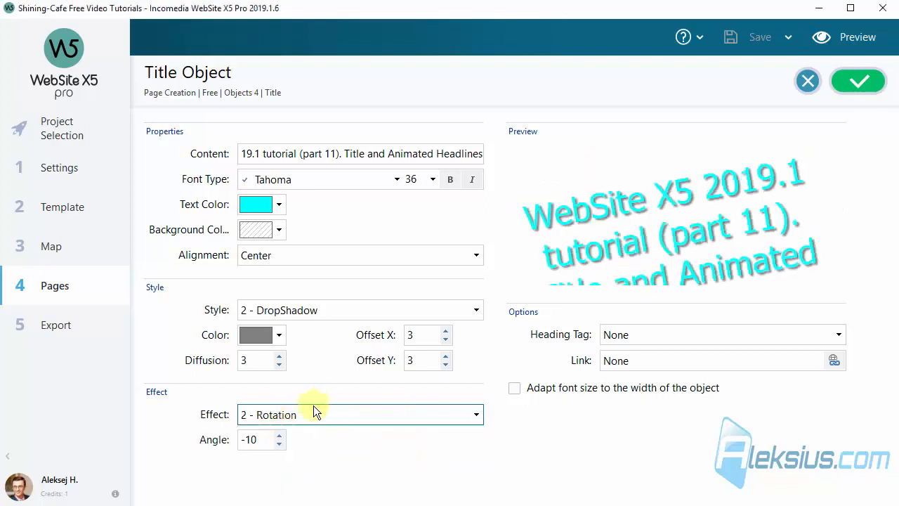
{"action": "left_click", "coordinate": [859, 37]}
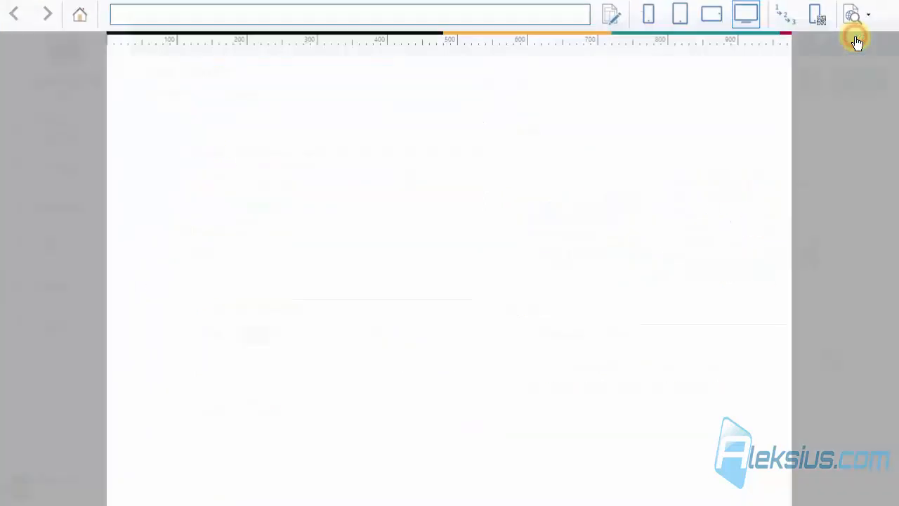
{"action": "left_click", "coordinate": [747, 14]}
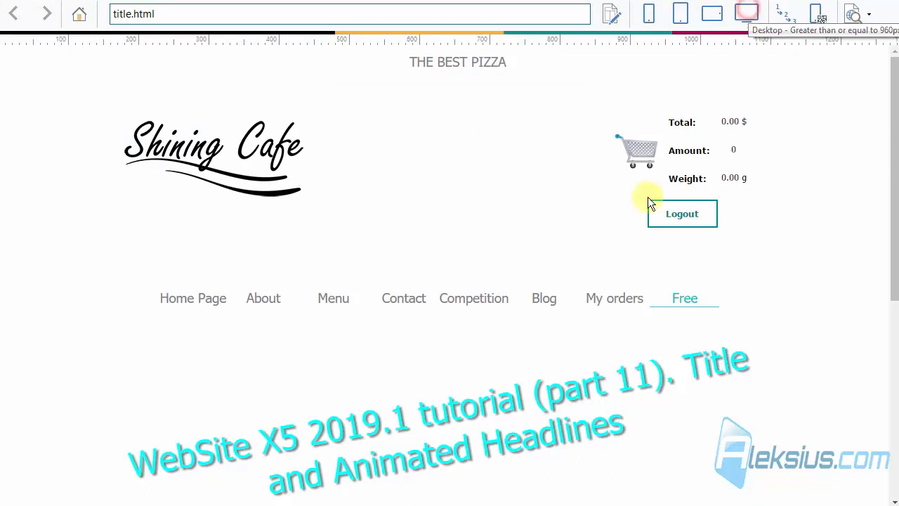
{"action": "scroll", "coordinate": [643, 213], "scroll_direction": "down", "scroll_amount": 2}
{"action": "left_click", "coordinate": [649, 13]}
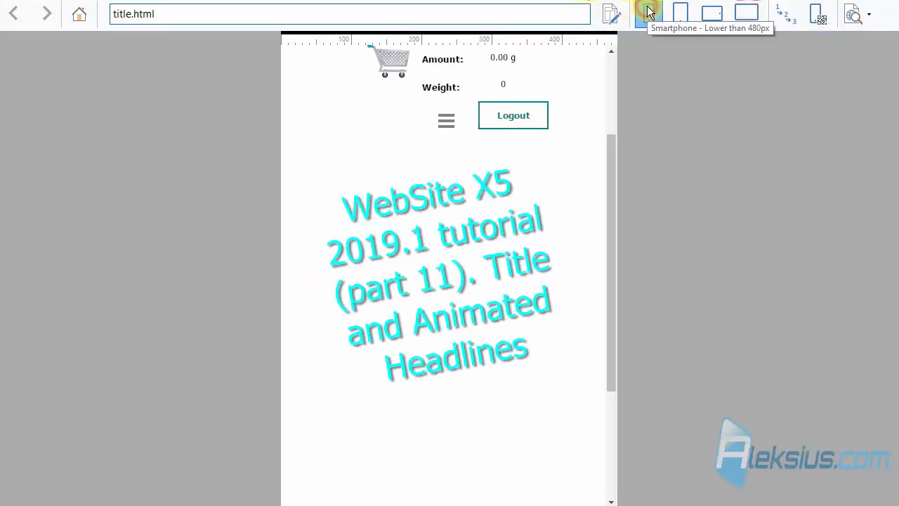
{"action": "left_click", "coordinate": [713, 14]}
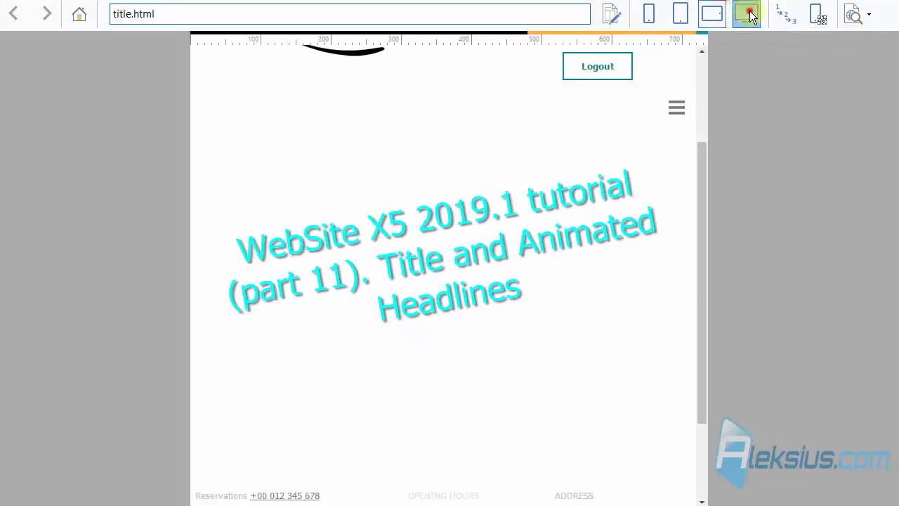
{"action": "left_click", "coordinate": [747, 14]}
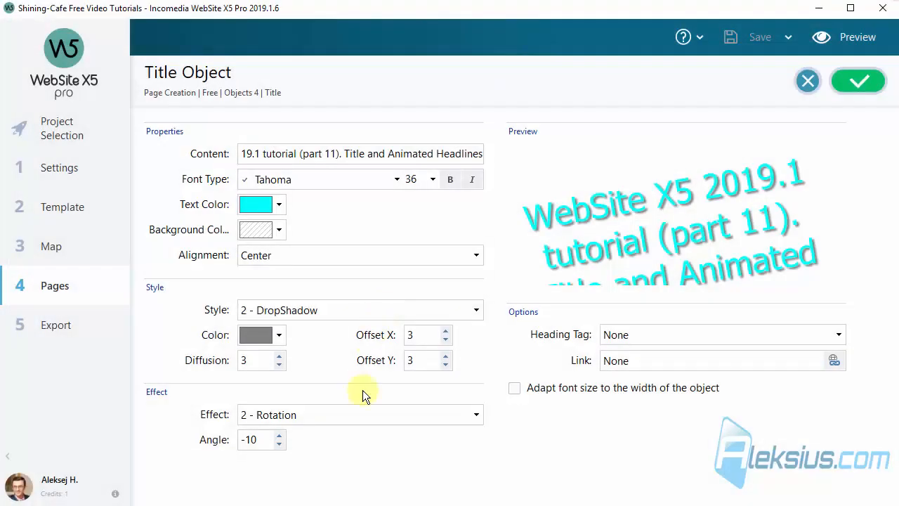
- Switch the title effect to 4 - Skew (Angle X 20) and check smartphone, tablet and desktop views
{"action": "left_click", "coordinate": [328, 408]}
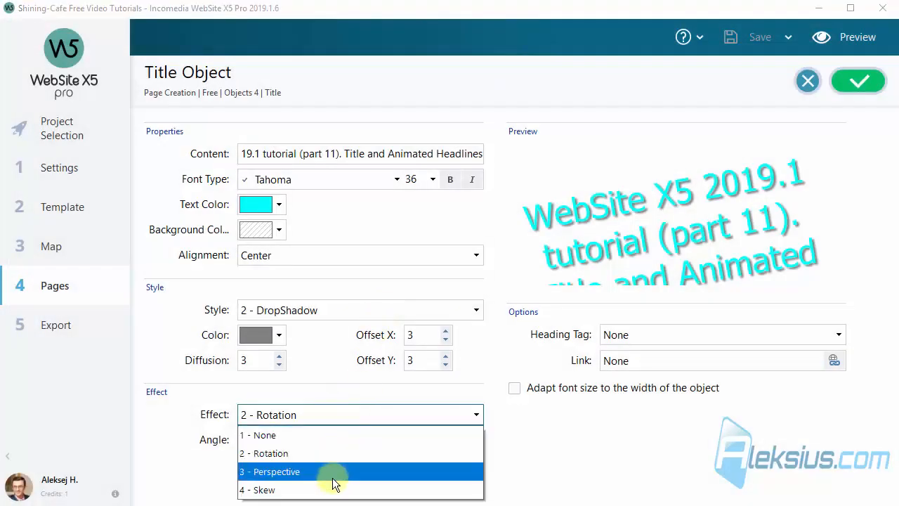
{"action": "left_click", "coordinate": [333, 490]}
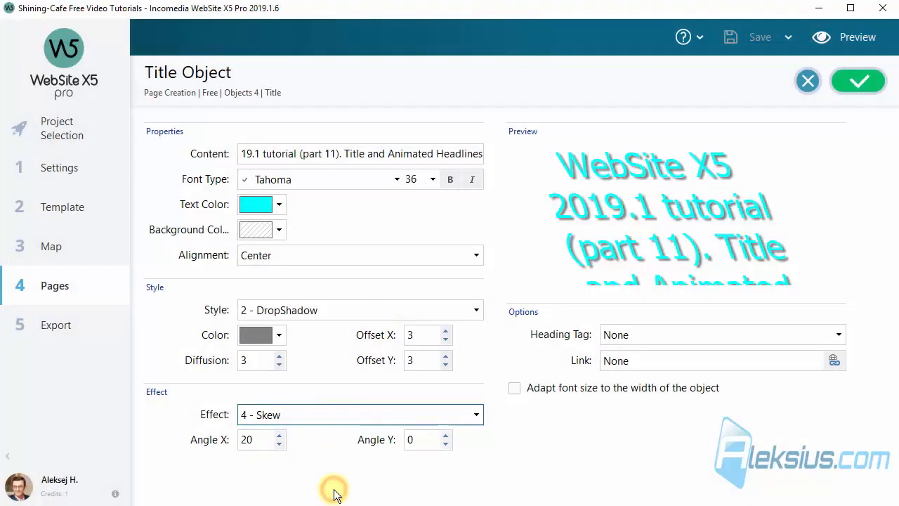
{"action": "left_click", "coordinate": [859, 50]}
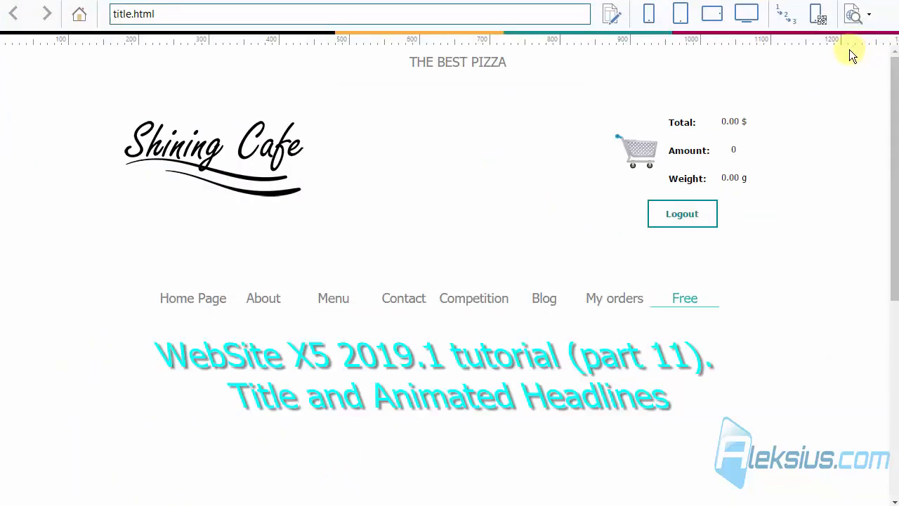
{"action": "left_click", "coordinate": [651, 14]}
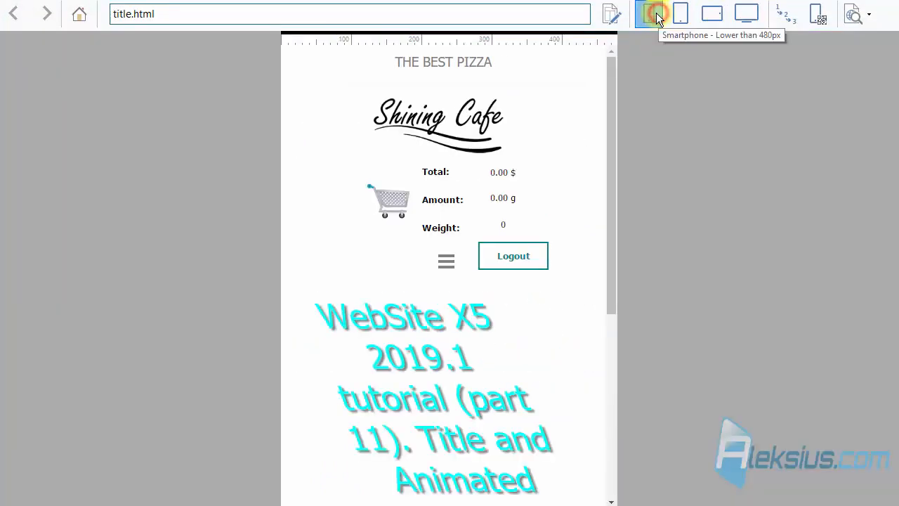
{"action": "left_click", "coordinate": [680, 14]}
{"action": "left_click", "coordinate": [747, 14]}
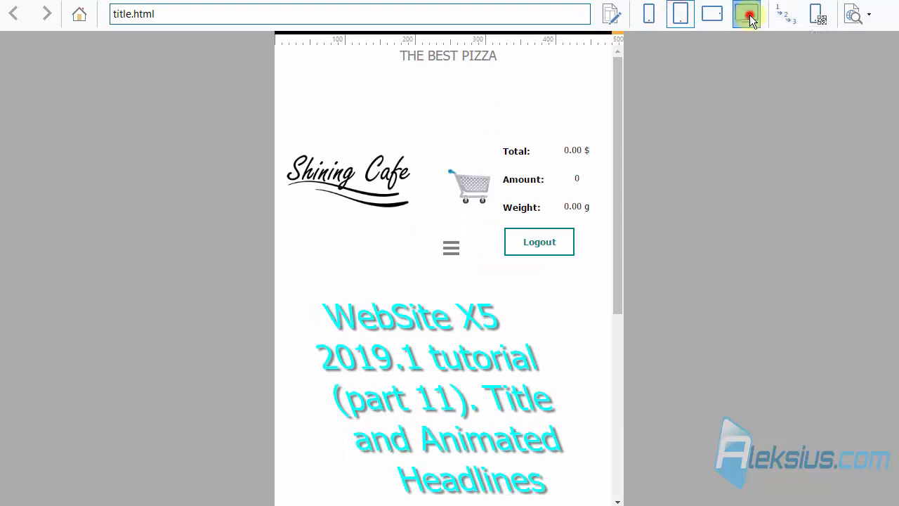
{"action": "left_click", "coordinate": [883, 2]}
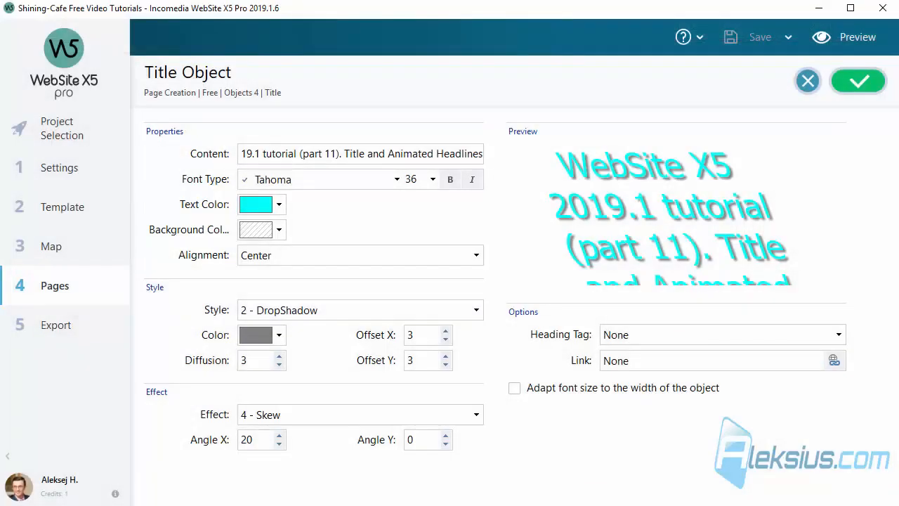
- Remove the skew effect and try the Effect3D, Glow and Shadow3D title styles
{"action": "left_click", "coordinate": [458, 415]}
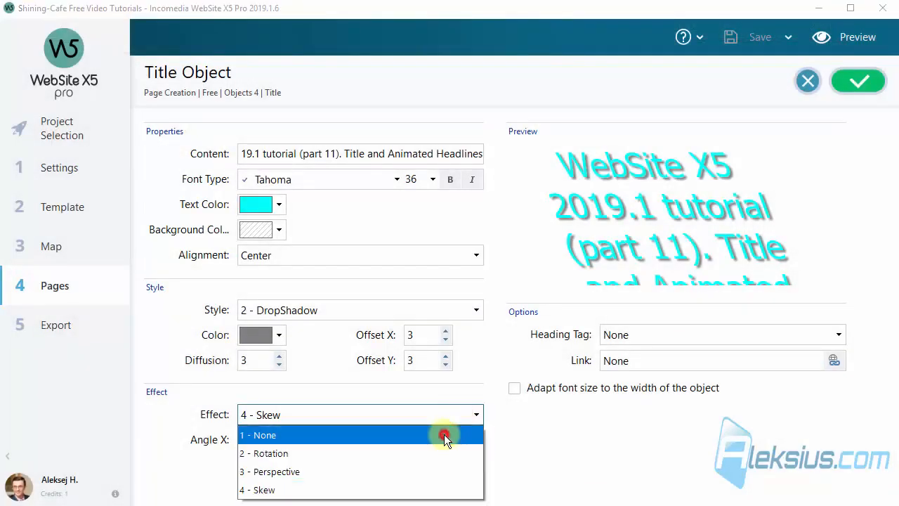
{"action": "left_click", "coordinate": [444, 433]}
{"action": "left_click", "coordinate": [349, 309]}
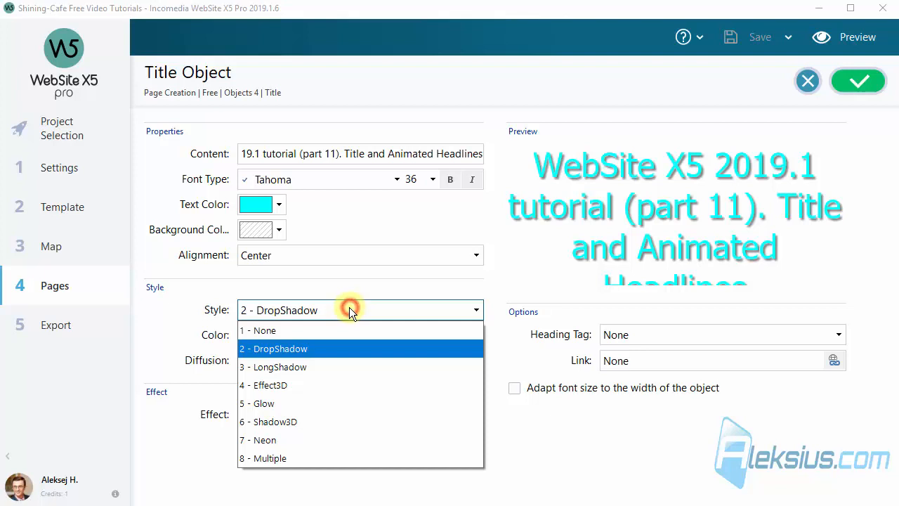
{"action": "left_click", "coordinate": [299, 385]}
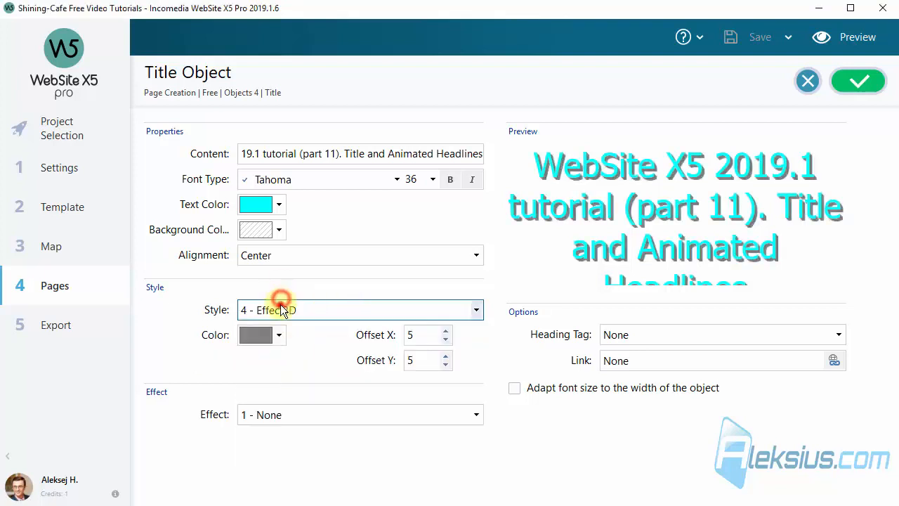
{"action": "left_click", "coordinate": [280, 309]}
{"action": "left_click", "coordinate": [293, 401]}
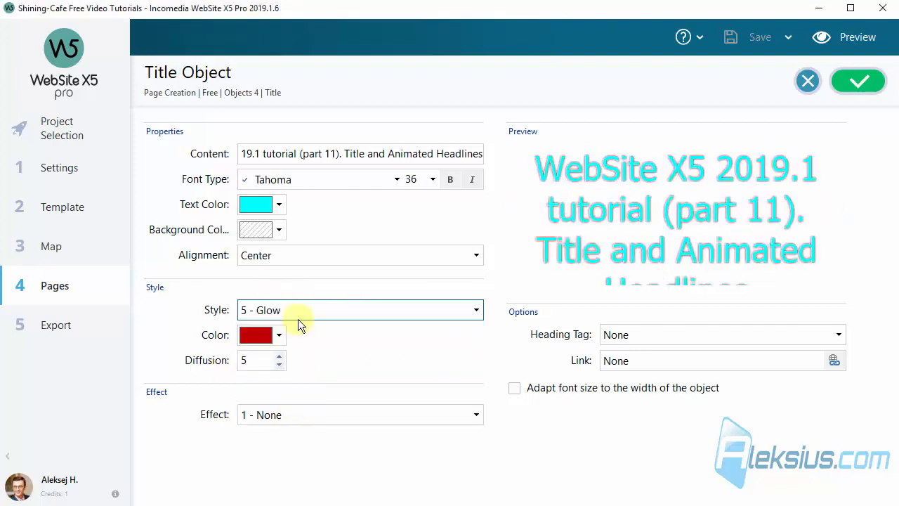
{"action": "left_click", "coordinate": [298, 305]}
{"action": "left_click", "coordinate": [301, 421]}
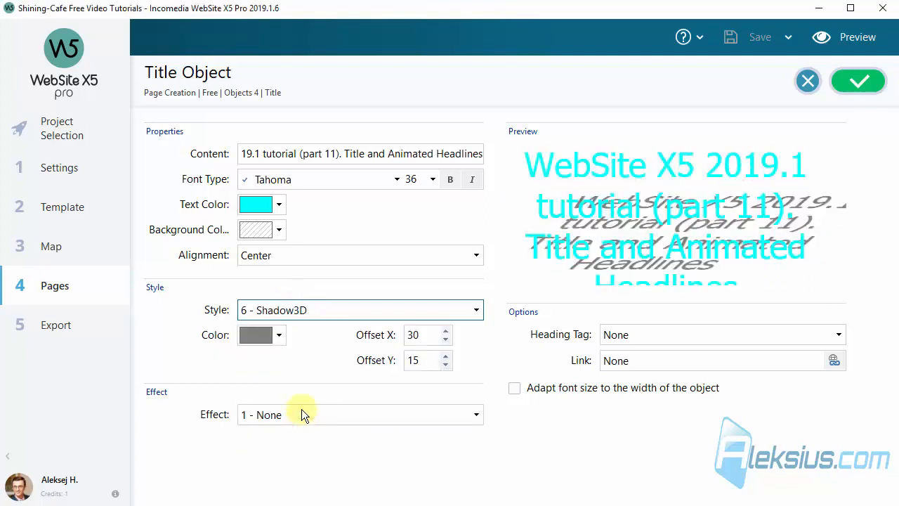
- Try the Neon and Multiple styles, then settle on 2 - DropShadow
{"action": "left_click", "coordinate": [313, 310]}
{"action": "left_click", "coordinate": [310, 436]}
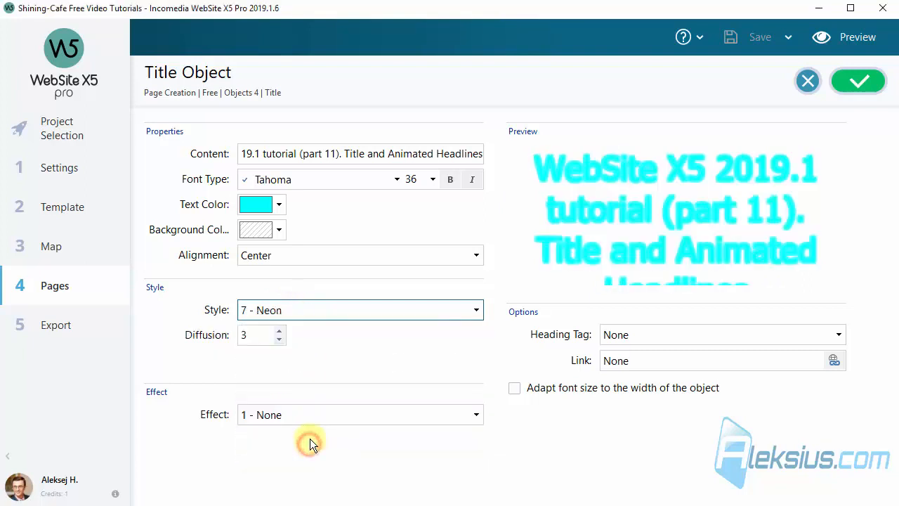
{"action": "left_click", "coordinate": [301, 307]}
{"action": "left_click", "coordinate": [317, 453]}
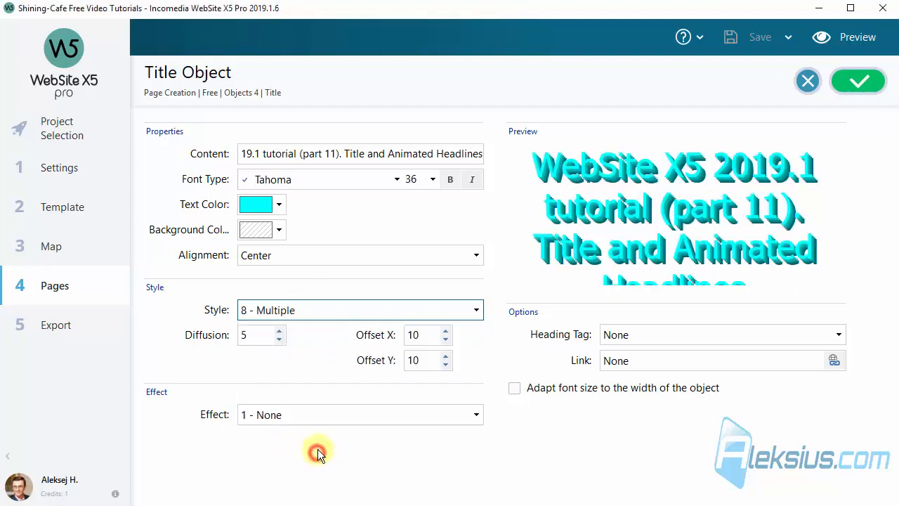
{"action": "left_click", "coordinate": [327, 309]}
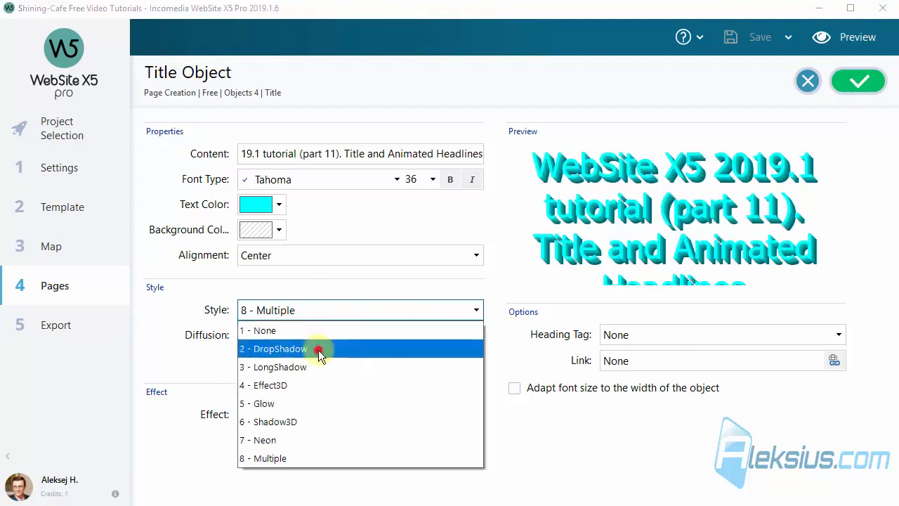
{"action": "left_click", "coordinate": [318, 349]}
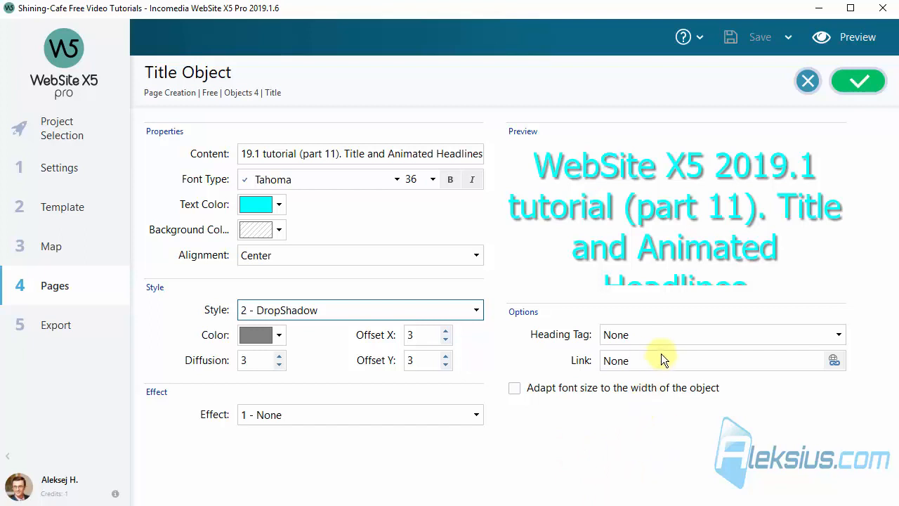
- Set the title's link to the website page Home Page, chosen from the sitemap
{"action": "left_click", "coordinate": [834, 360]}
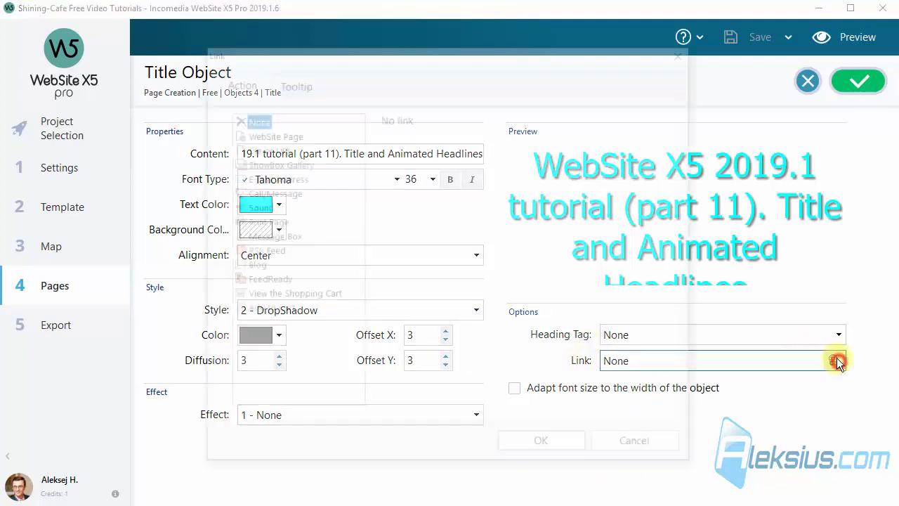
{"action": "left_click", "coordinate": [271, 133]}
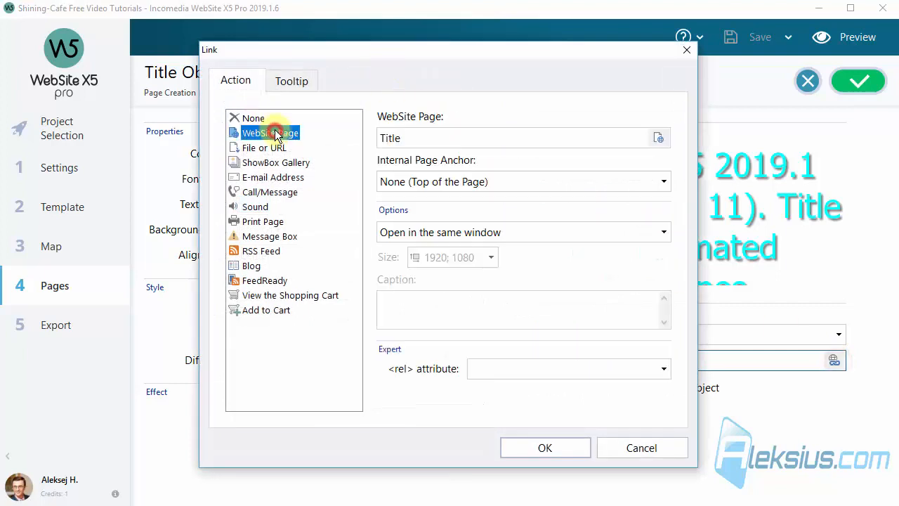
{"action": "left_click", "coordinate": [293, 81]}
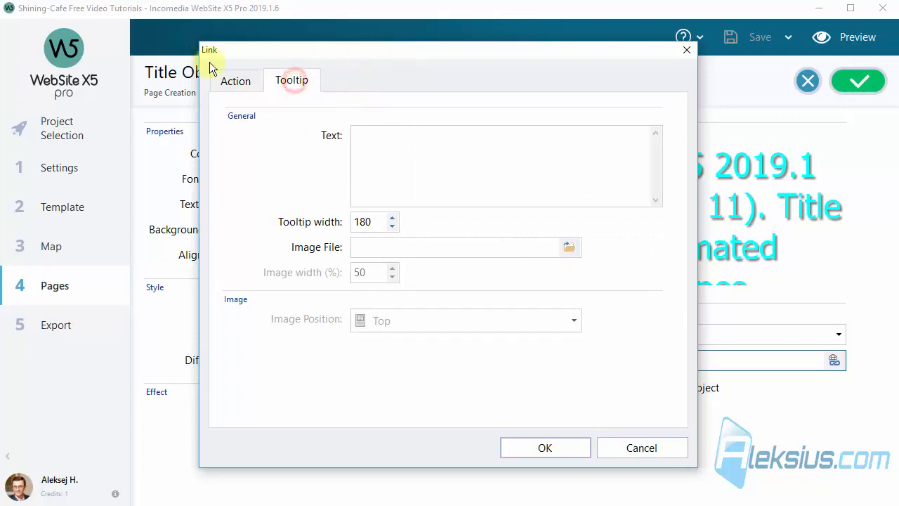
{"action": "left_click", "coordinate": [239, 81]}
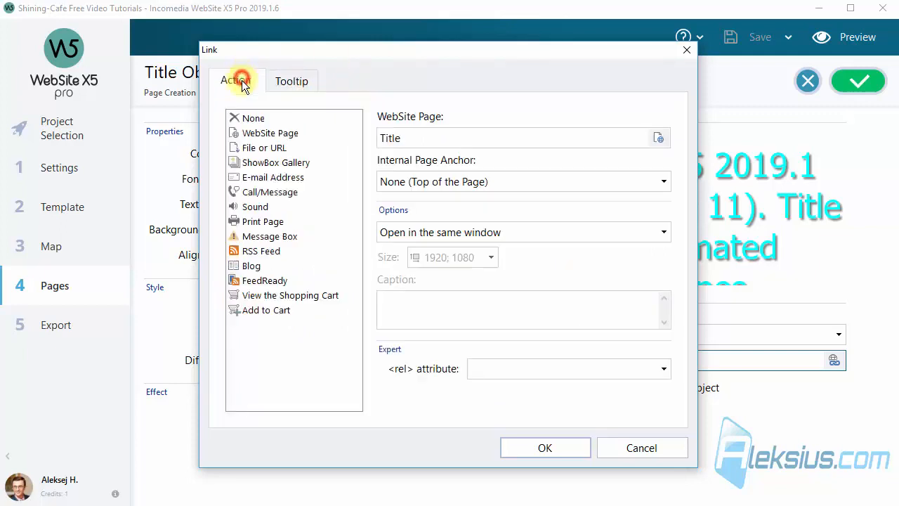
{"action": "left_click", "coordinate": [660, 139]}
{"action": "left_click_drag", "start_coordinate": [515, 234], "coordinate": [513, 144]}
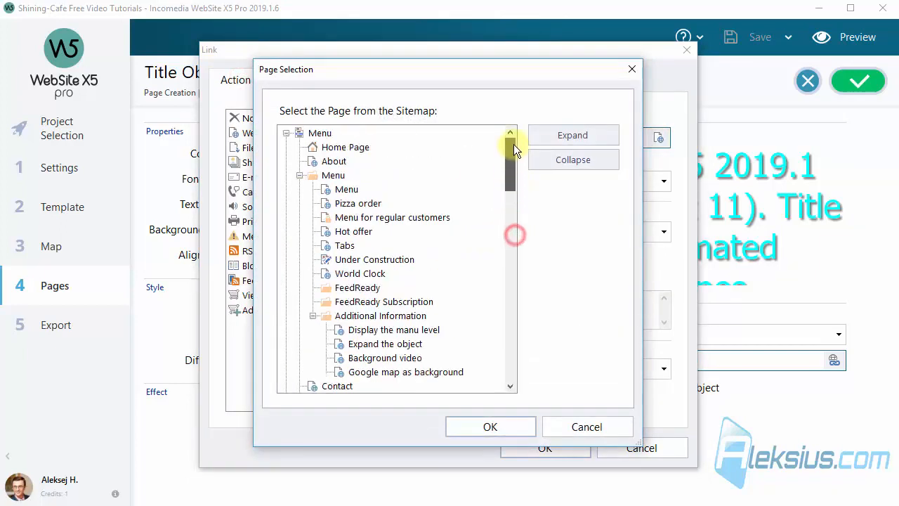
{"action": "left_click", "coordinate": [366, 147]}
{"action": "left_click", "coordinate": [485, 427]}
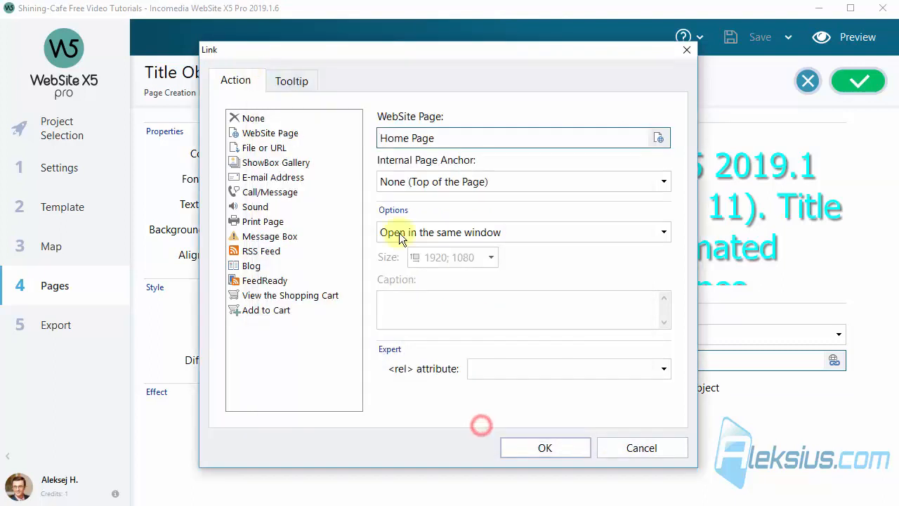
{"action": "left_click", "coordinate": [541, 447]}
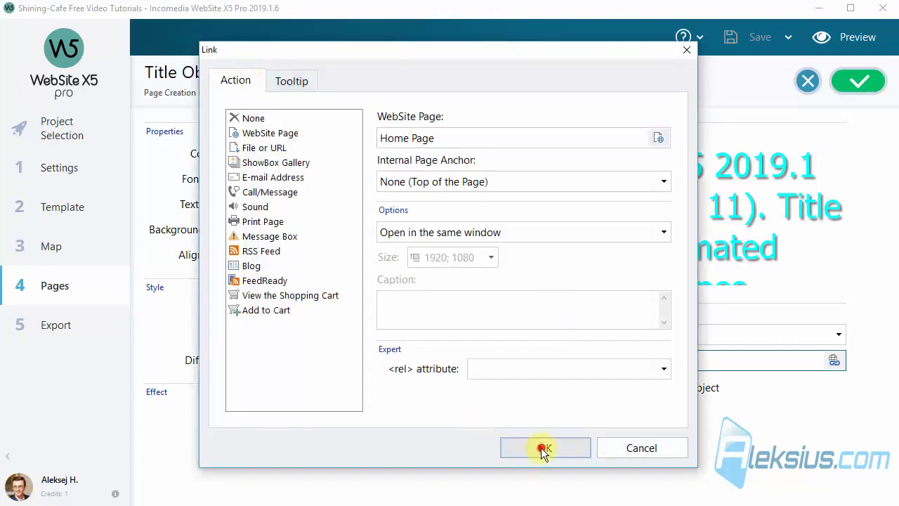
{"action": "left_click", "coordinate": [871, 37]}
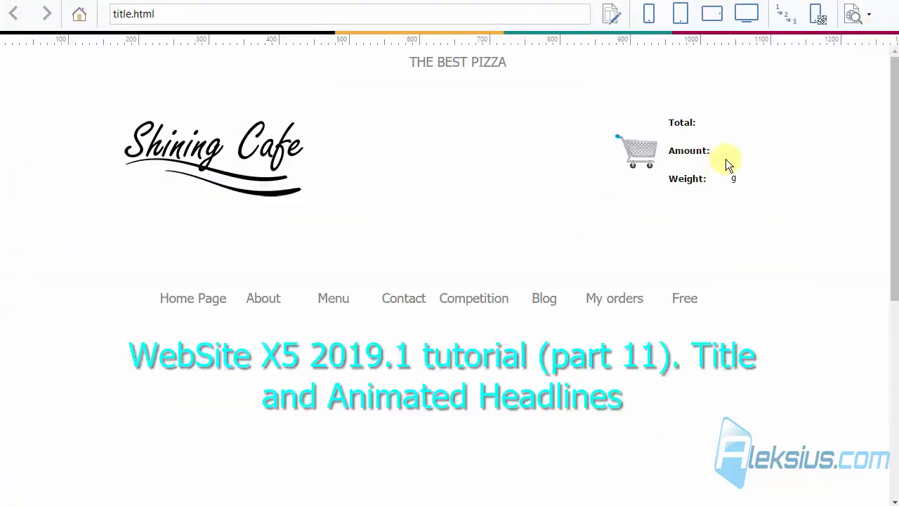
{"action": "left_click", "coordinate": [489, 358]}
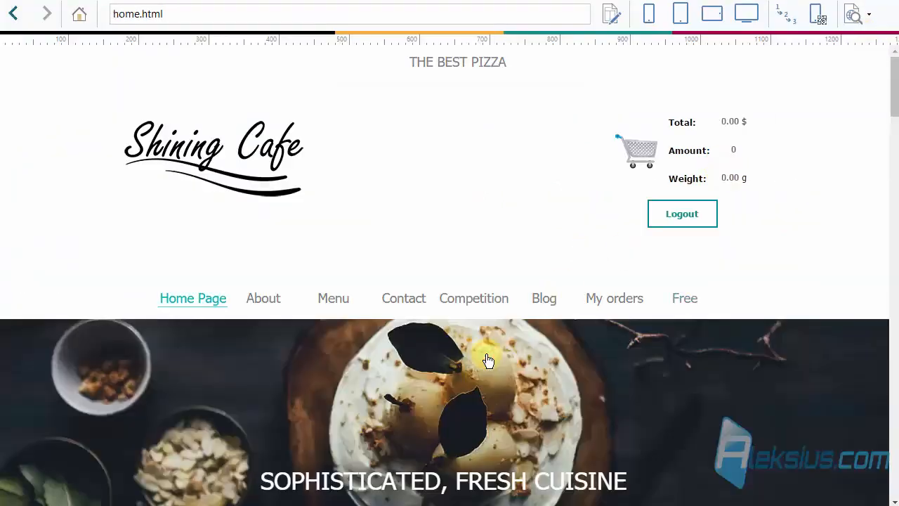
{"action": "scroll", "coordinate": [498, 337], "scroll_direction": "down", "scroll_amount": 10}
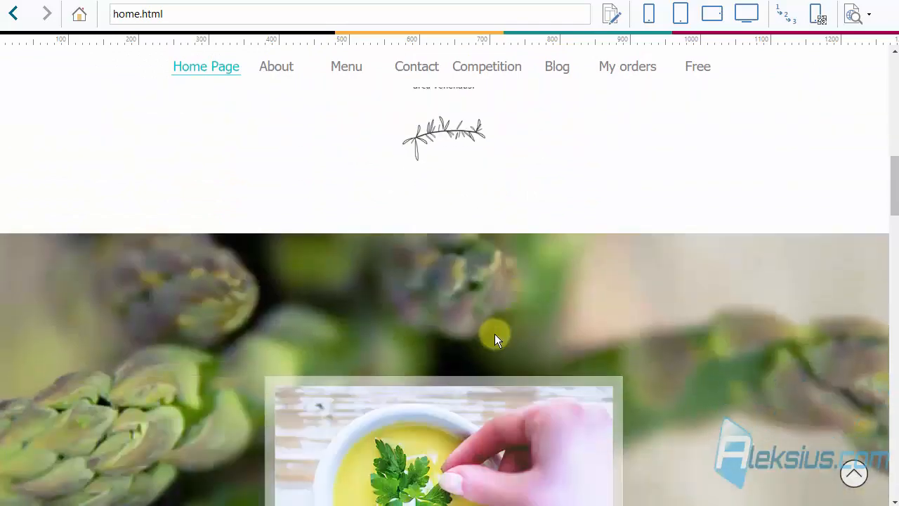
{"action": "scroll", "coordinate": [495, 333], "scroll_direction": "up", "scroll_amount": 4}
{"action": "scroll", "coordinate": [494, 332], "scroll_direction": "up", "scroll_amount": 3}
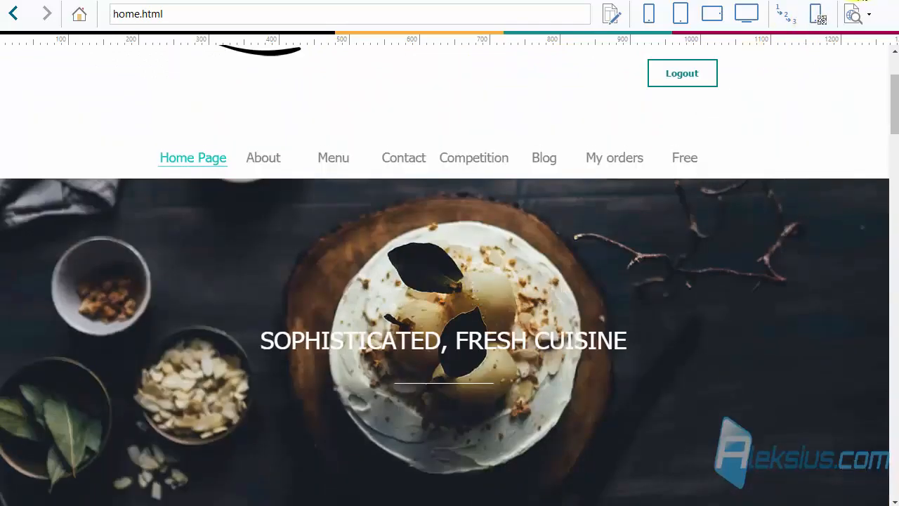
{"action": "left_click", "coordinate": [859, 0]}
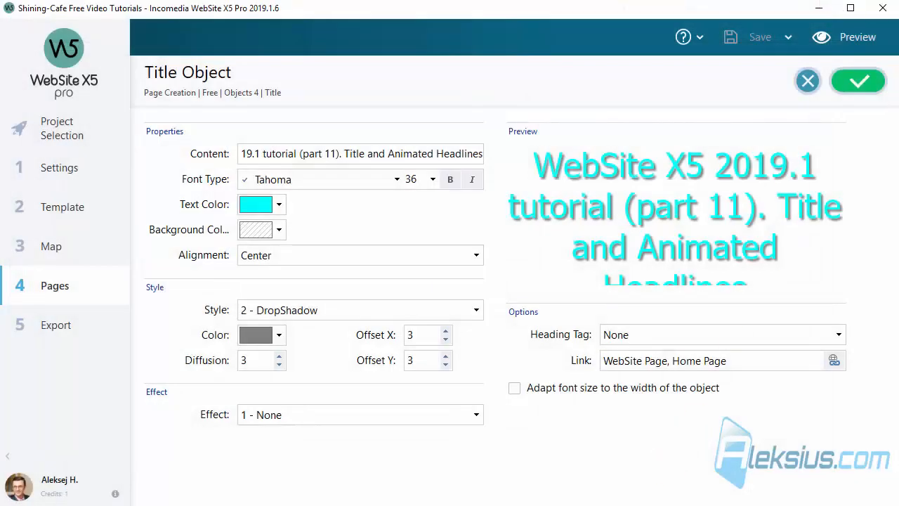
- Enable 'Adapt font size to the width of the object' and preview the Title page at smartphone width
{"action": "left_click", "coordinate": [571, 392]}
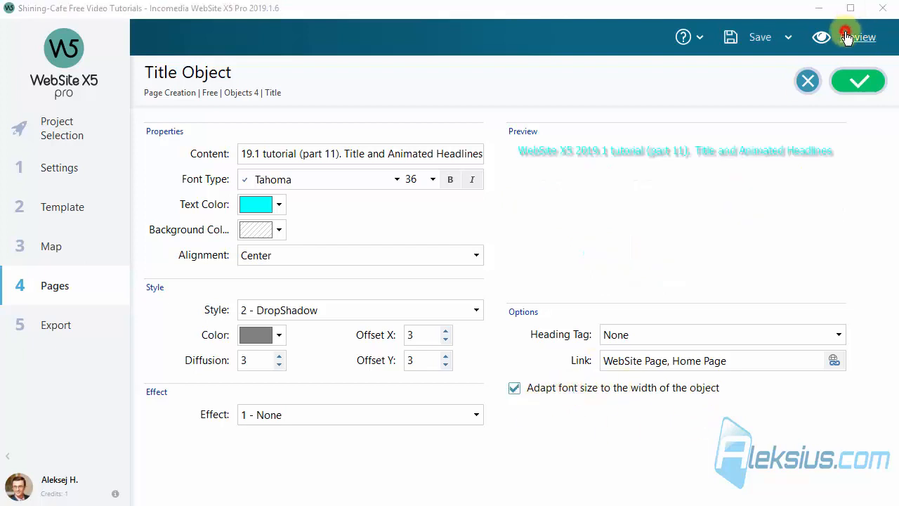
{"action": "left_click", "coordinate": [846, 37]}
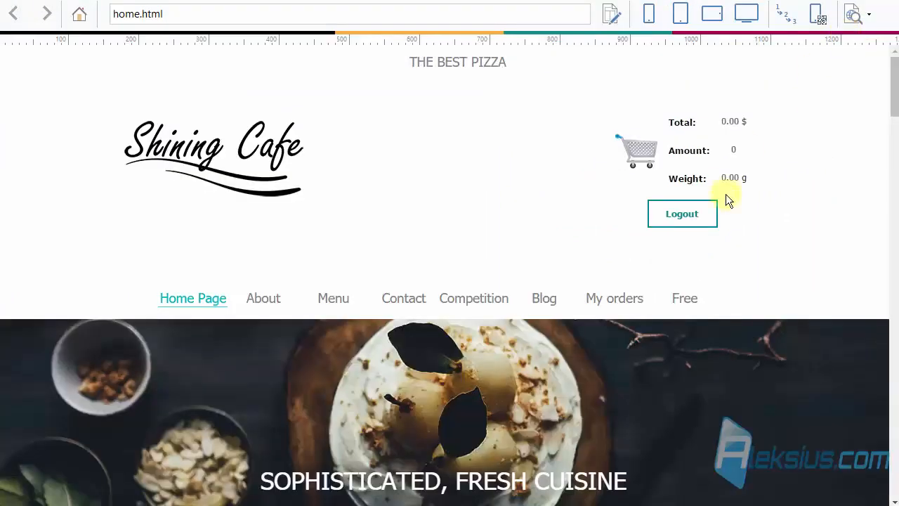
{"action": "mouse_move", "coordinate": [677, 298]}
{"action": "mouse_move", "coordinate": [679, 322]}
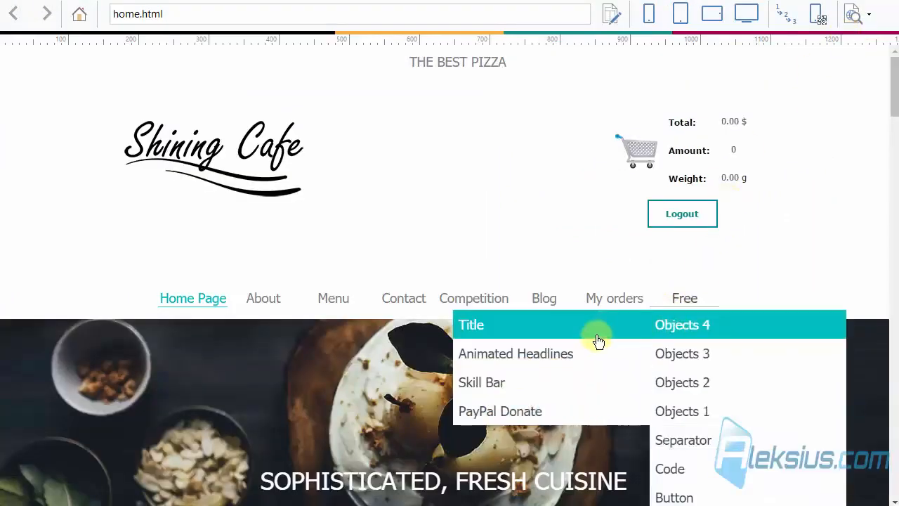
{"action": "left_click", "coordinate": [597, 341]}
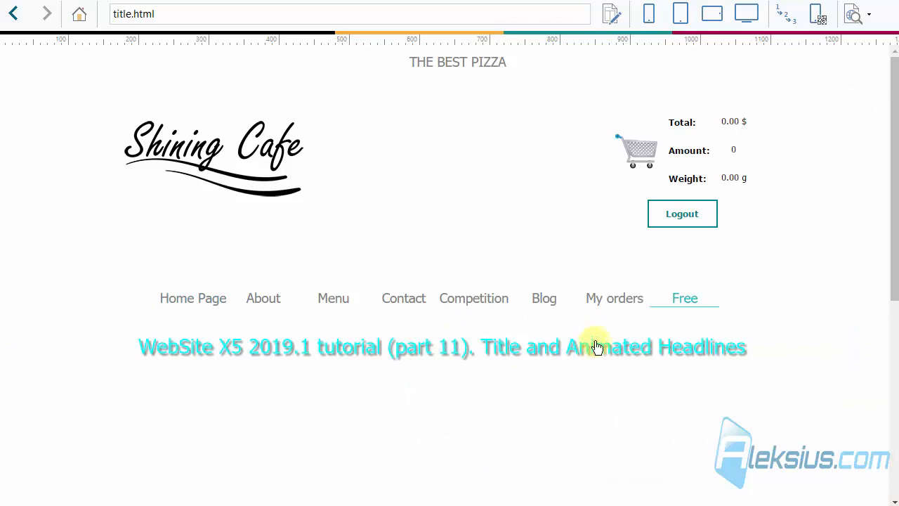
{"action": "left_click", "coordinate": [649, 15]}
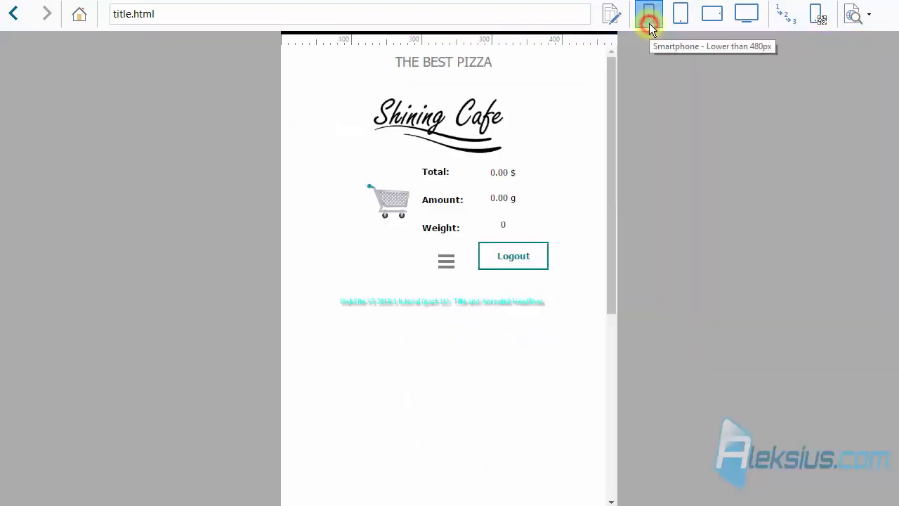
- Test the title's link to the home page, check tablet and desktop widths, and close the preview
{"action": "left_click_drag", "start_coordinate": [327, 305], "coordinate": [576, 305]}
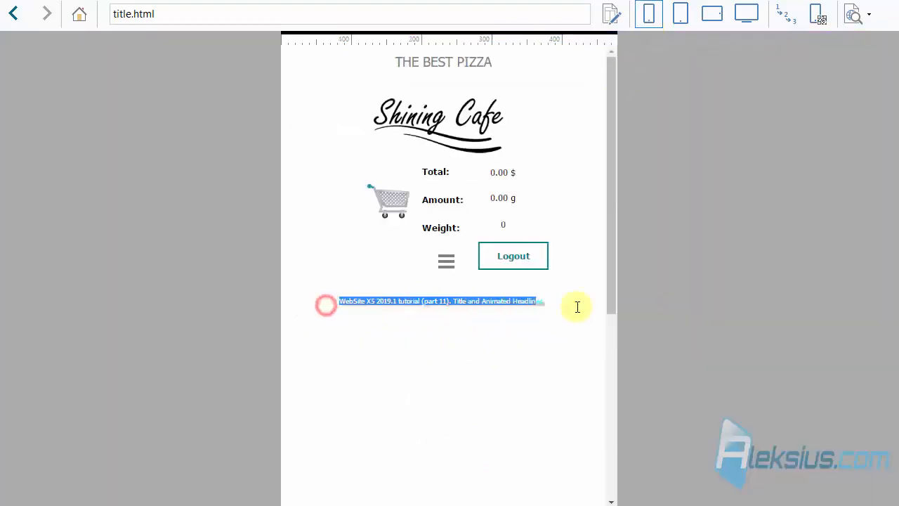
{"action": "left_click", "coordinate": [540, 301]}
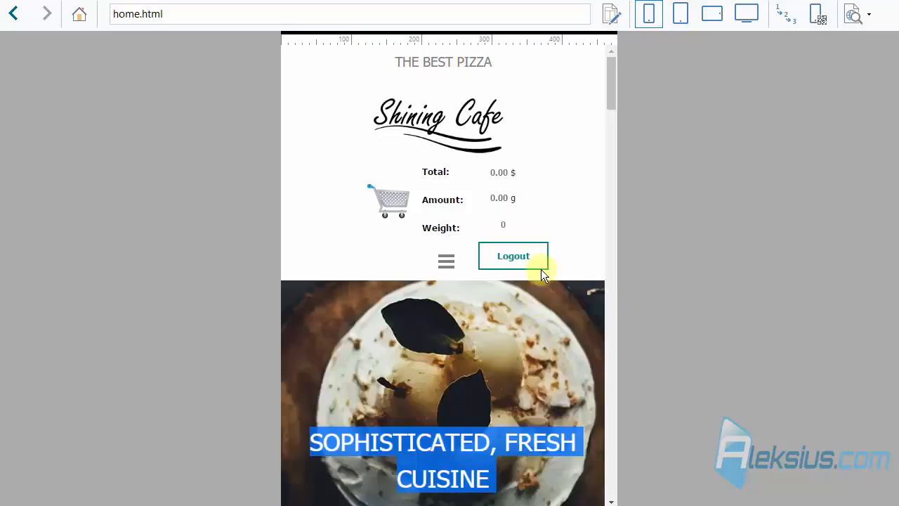
{"action": "left_click", "coordinate": [14, 15]}
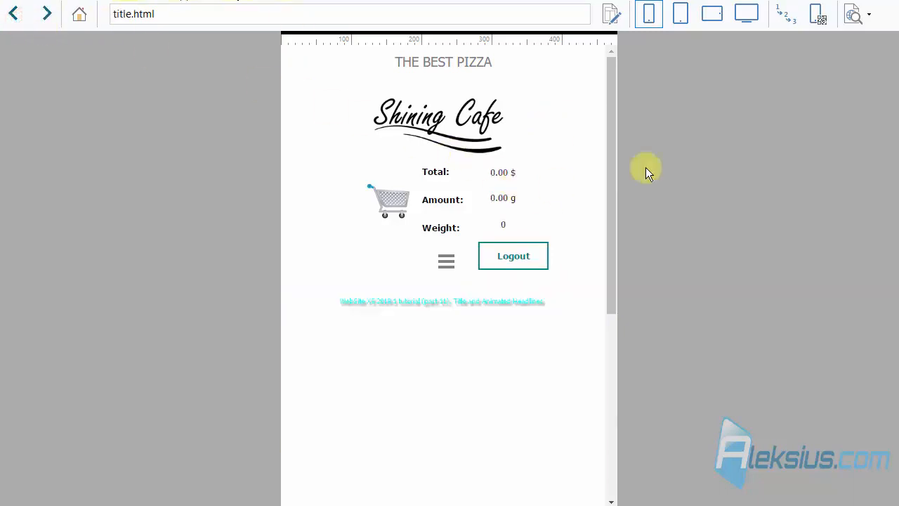
{"action": "left_click", "coordinate": [681, 15]}
{"action": "left_click", "coordinate": [714, 16]}
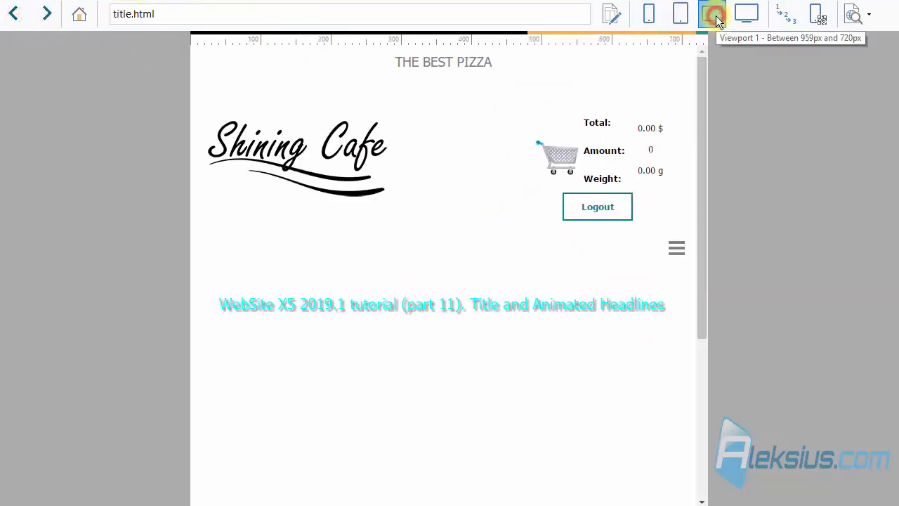
{"action": "left_click", "coordinate": [746, 17]}
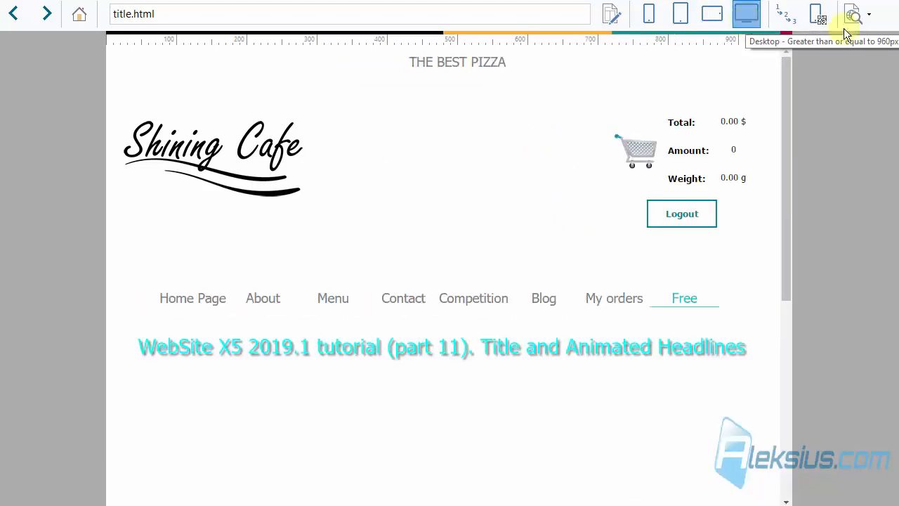
{"action": "left_click", "coordinate": [749, 21]}
{"action": "left_click", "coordinate": [884, 4]}
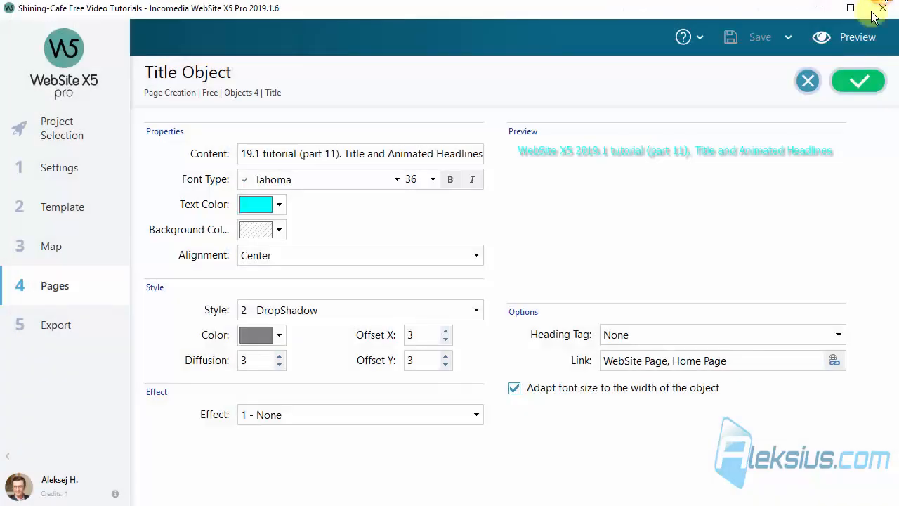
- Turn off 'Adapt font size' and open the site preview in Mozilla Firefox
{"action": "left_click", "coordinate": [718, 420]}
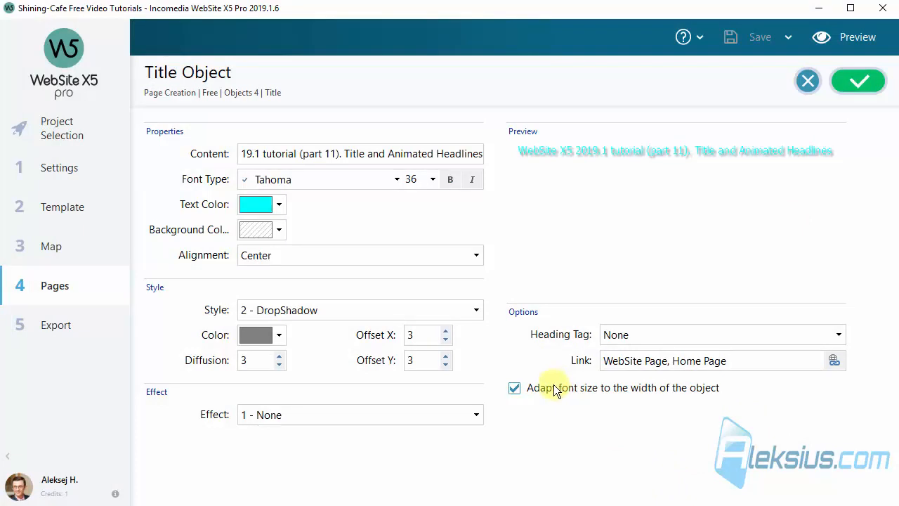
{"action": "left_click", "coordinate": [532, 388]}
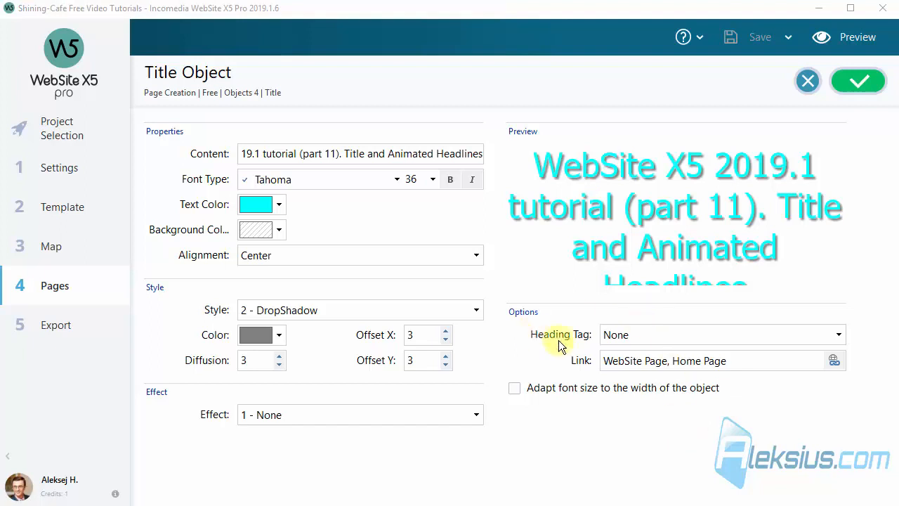
{"action": "left_click", "coordinate": [857, 37]}
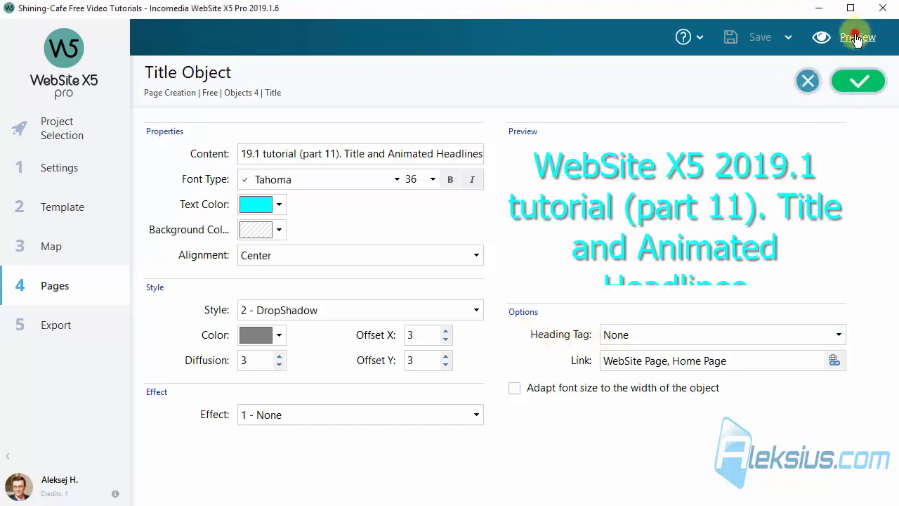
{"action": "left_click", "coordinate": [870, 17]}
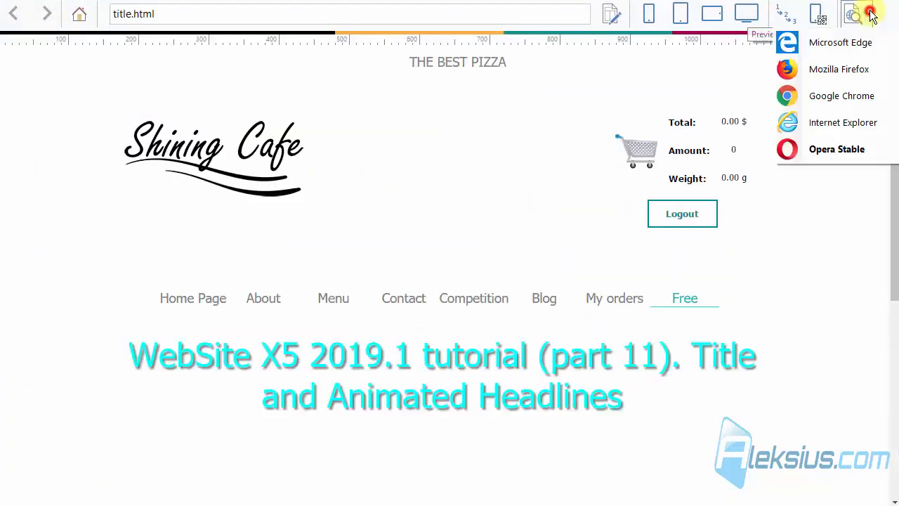
{"action": "left_click", "coordinate": [848, 62]}
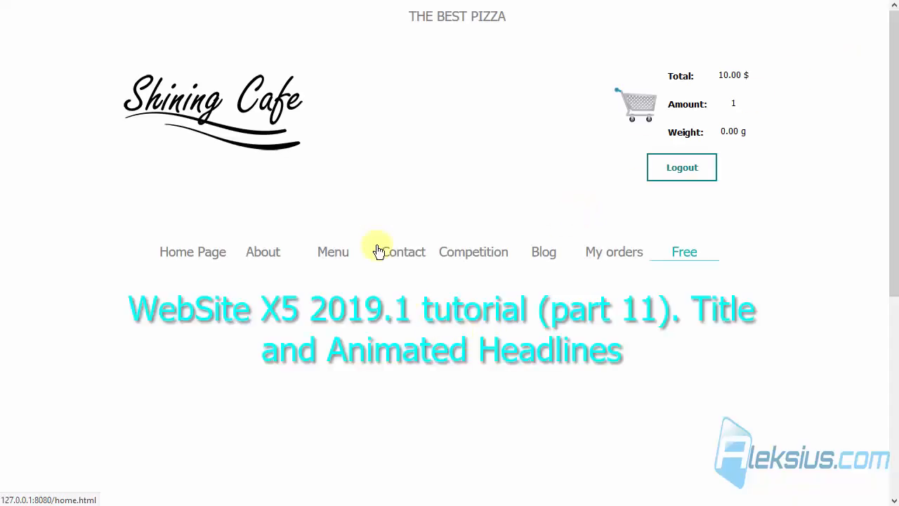
- Inspect the title in Firefox to confirm it is an anchor to home.html, then close Firefox
{"action": "scroll", "coordinate": [377, 246], "scroll_direction": "down", "scroll_amount": 3}
{"action": "right_click", "coordinate": [371, 97]}
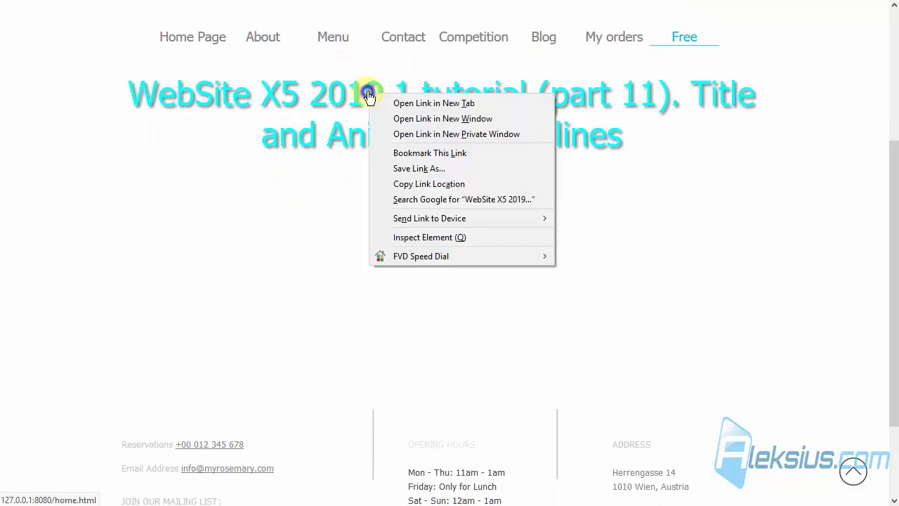
{"action": "left_click", "coordinate": [461, 240]}
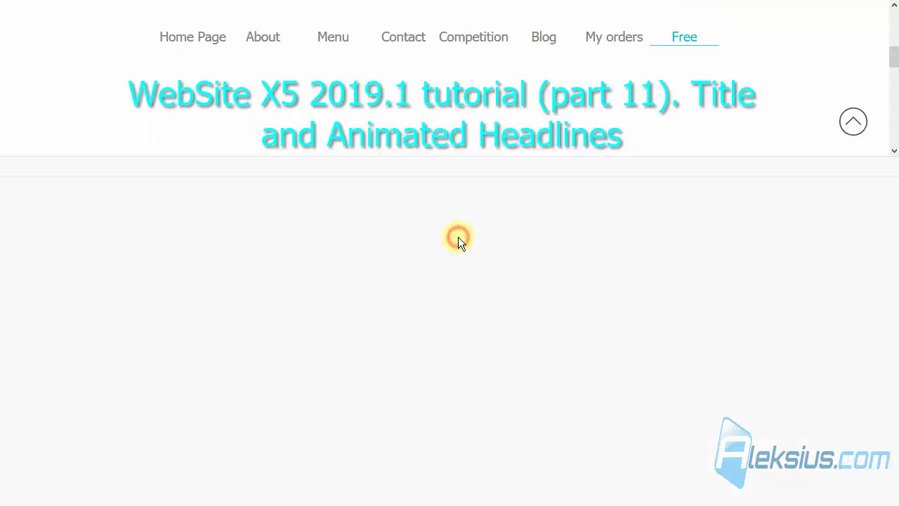
{"action": "scroll", "coordinate": [251, 272], "scroll_direction": "down", "scroll_amount": 2}
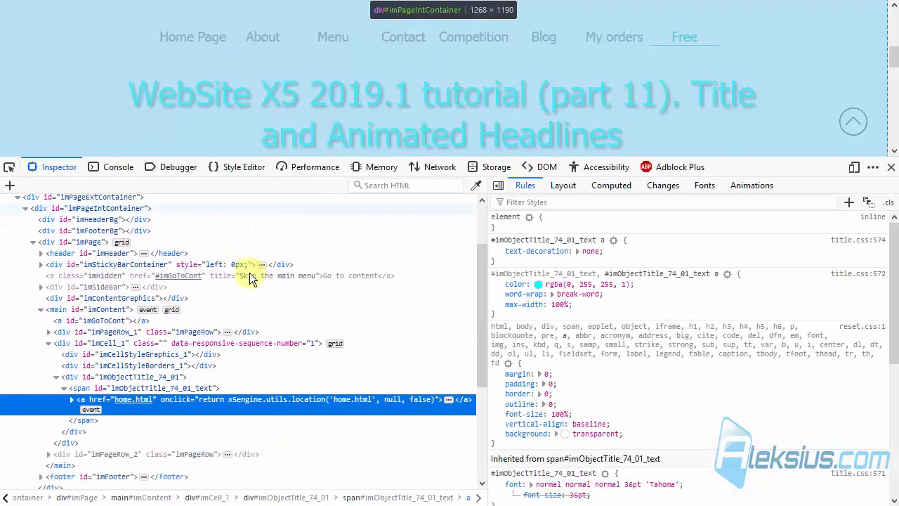
{"action": "left_click", "coordinate": [9, 166]}
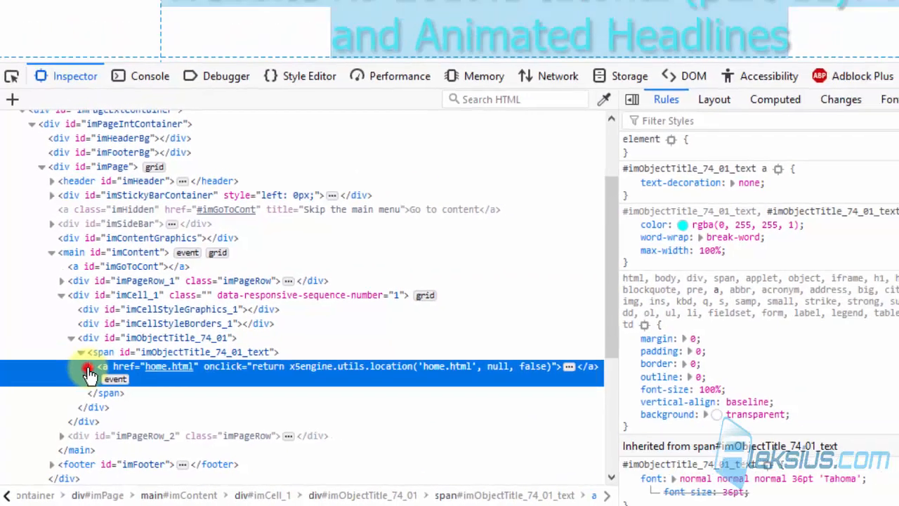
{"action": "left_click", "coordinate": [121, 322]}
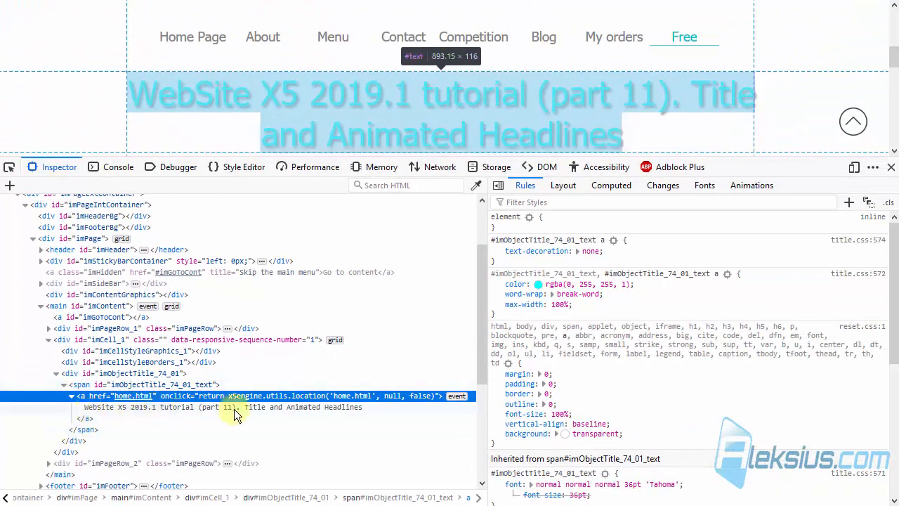
{"action": "left_click", "coordinate": [890, 170]}
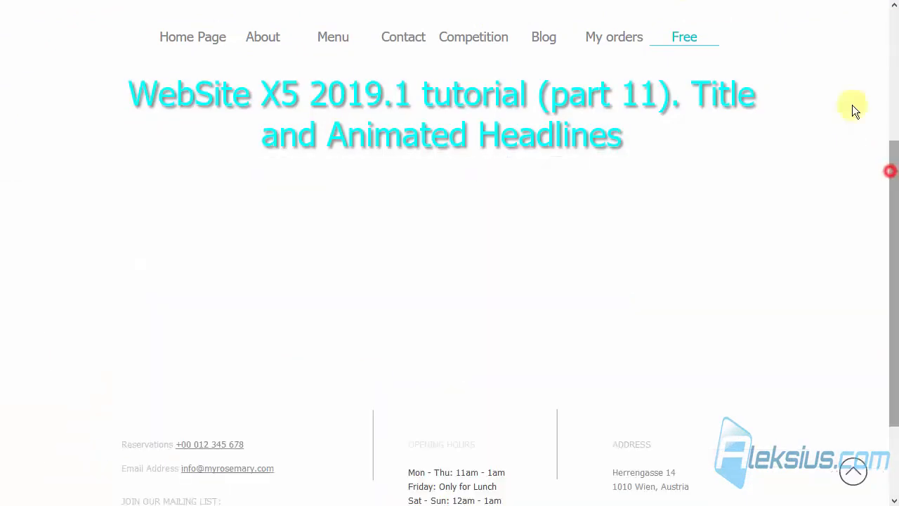
{"action": "left_click", "coordinate": [247, 1]}
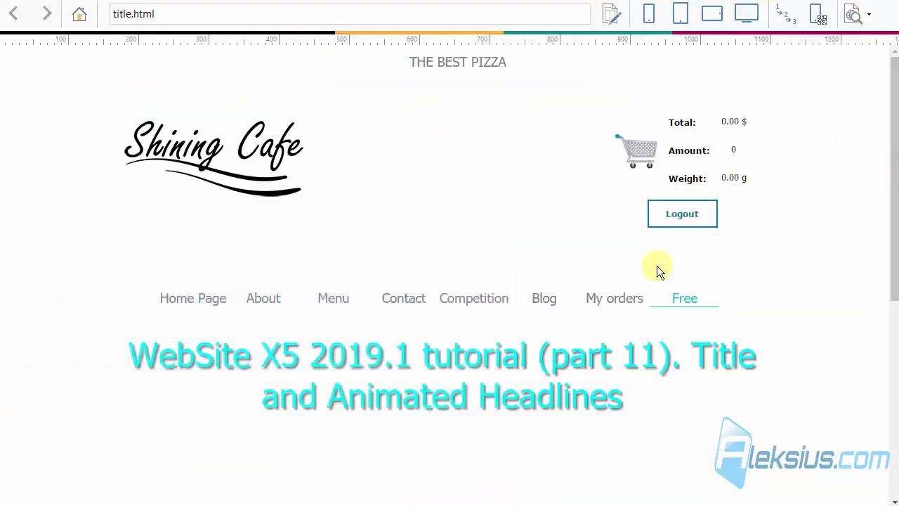
- Set the title's Heading Tag to H1 and preview the site in Firefox
{"action": "left_click", "coordinate": [882, 2]}
{"action": "left_click", "coordinate": [671, 328]}
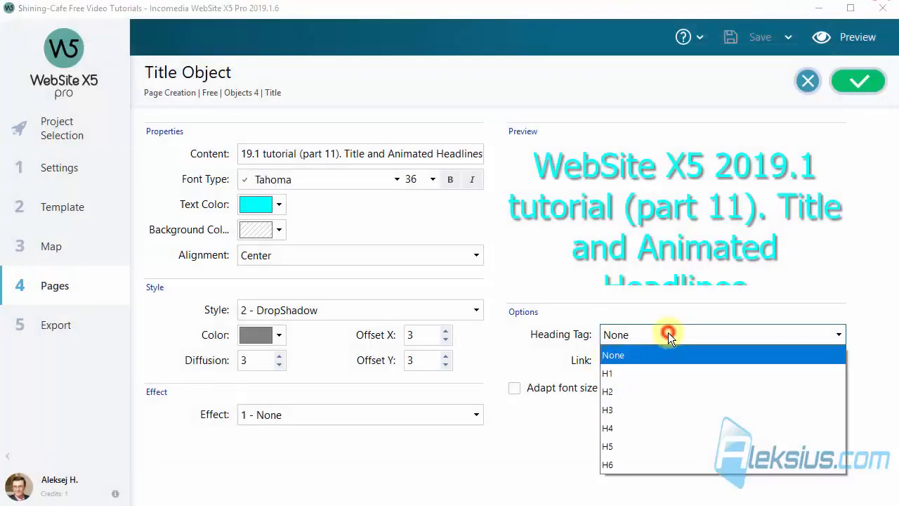
{"action": "left_click", "coordinate": [626, 373]}
{"action": "left_click", "coordinate": [857, 44]}
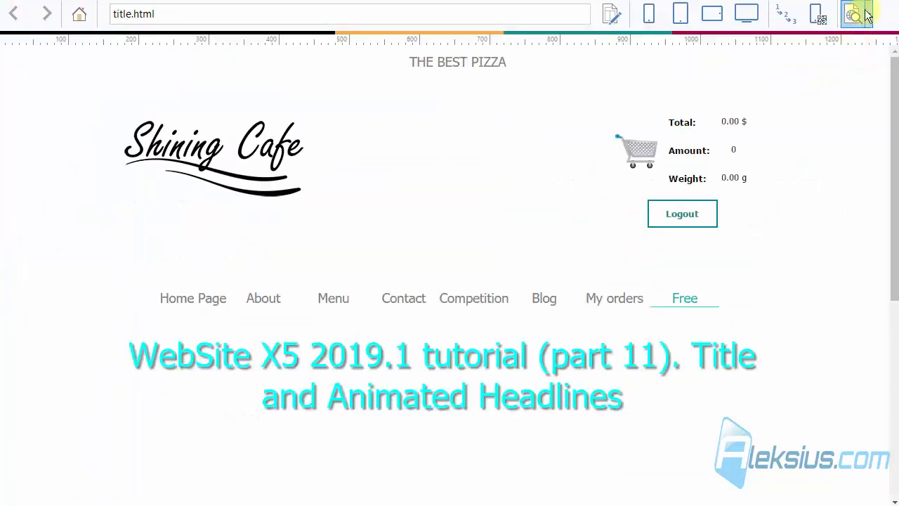
{"action": "left_click", "coordinate": [869, 16]}
{"action": "left_click", "coordinate": [859, 71]}
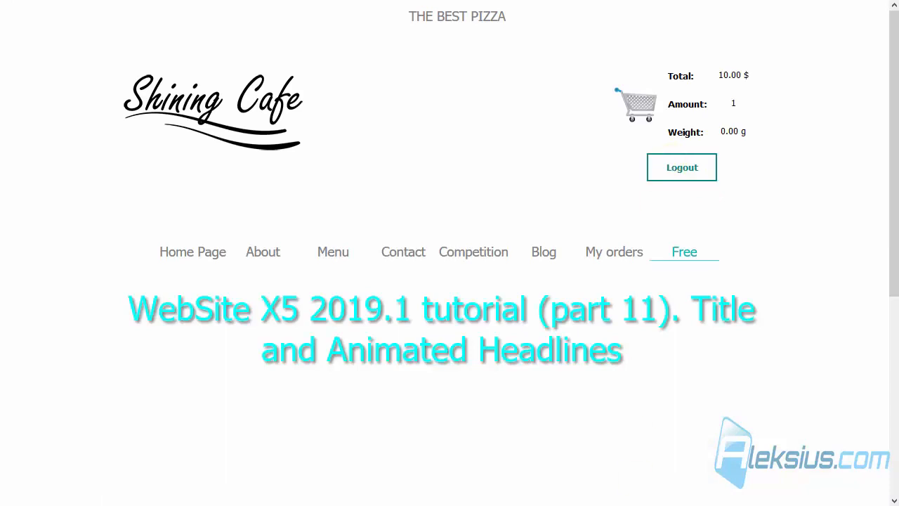
- Inspect the title element and locate the h1 wrapping its link
{"action": "right_click", "coordinate": [397, 313]}
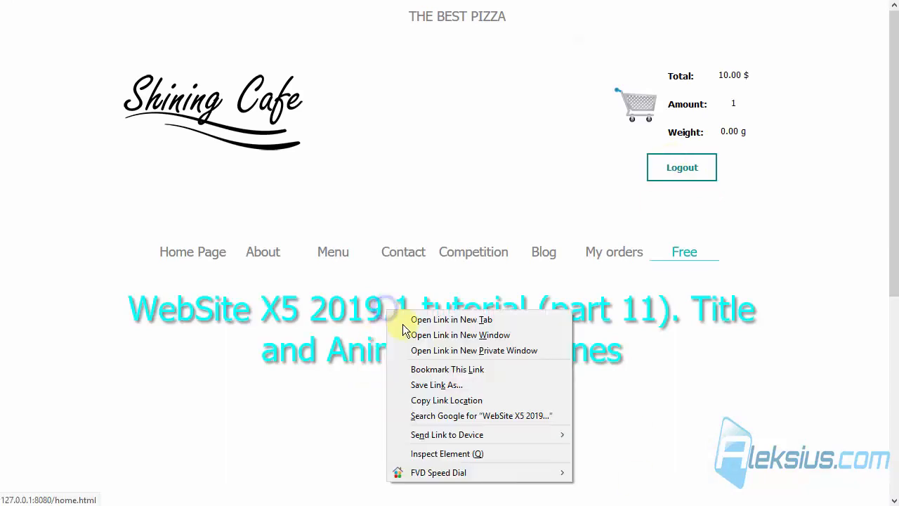
{"action": "left_click", "coordinate": [494, 453]}
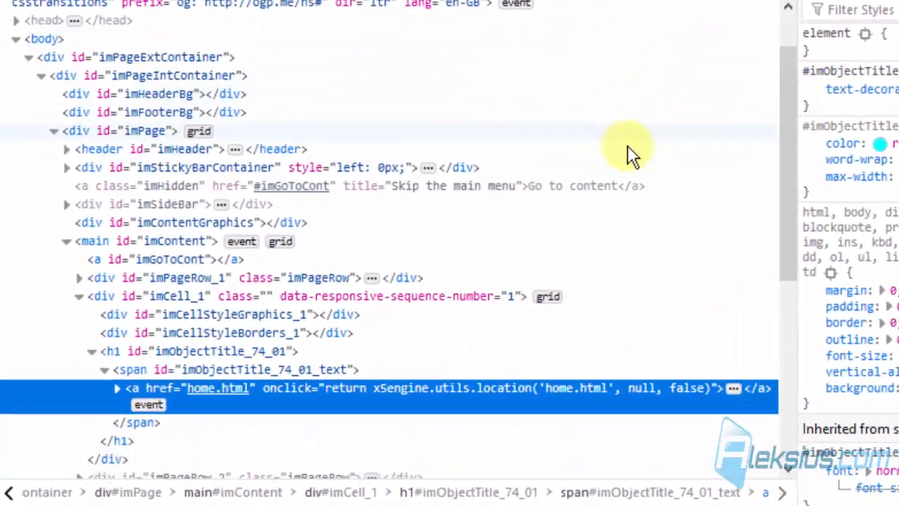
{"action": "scroll", "coordinate": [515, 256], "scroll_direction": "down", "scroll_amount": 2}
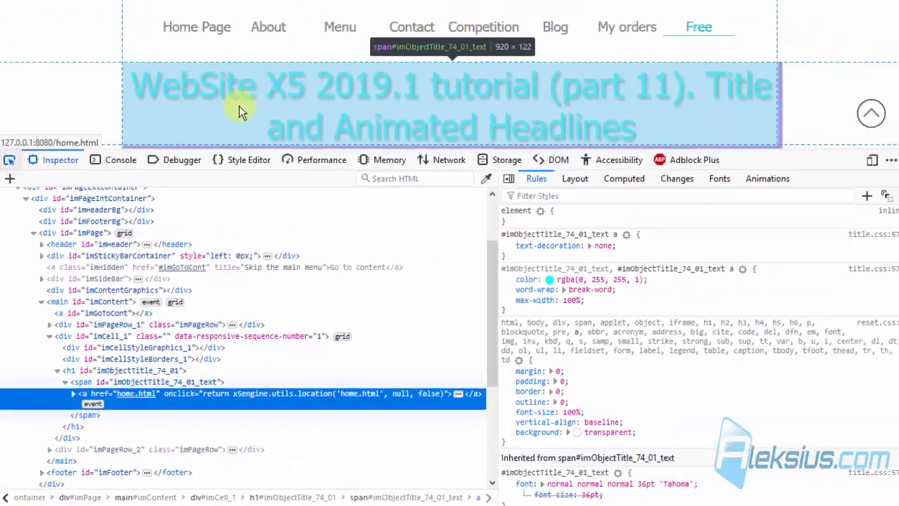
{"action": "left_click", "coordinate": [239, 107]}
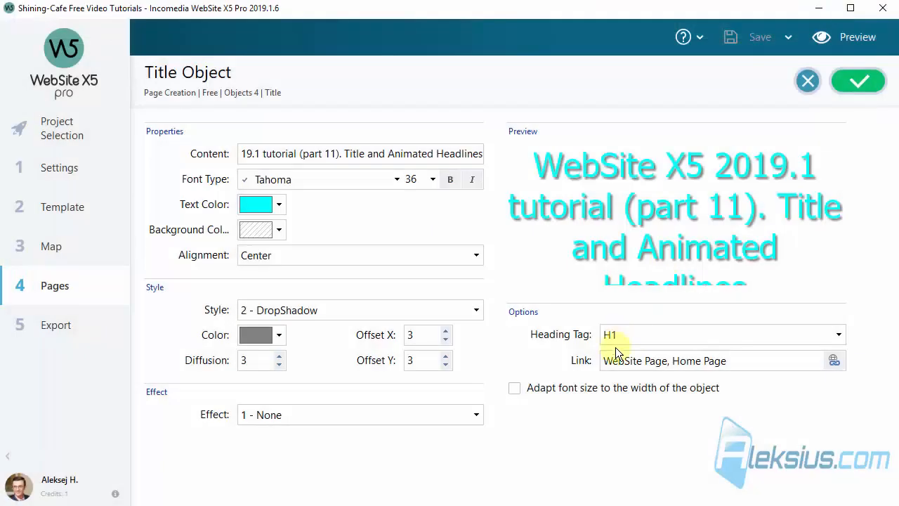
- Change the Heading Tag to H2, preview in Firefox, and inspect the title's h2 markup
{"action": "left_click", "coordinate": [624, 333]}
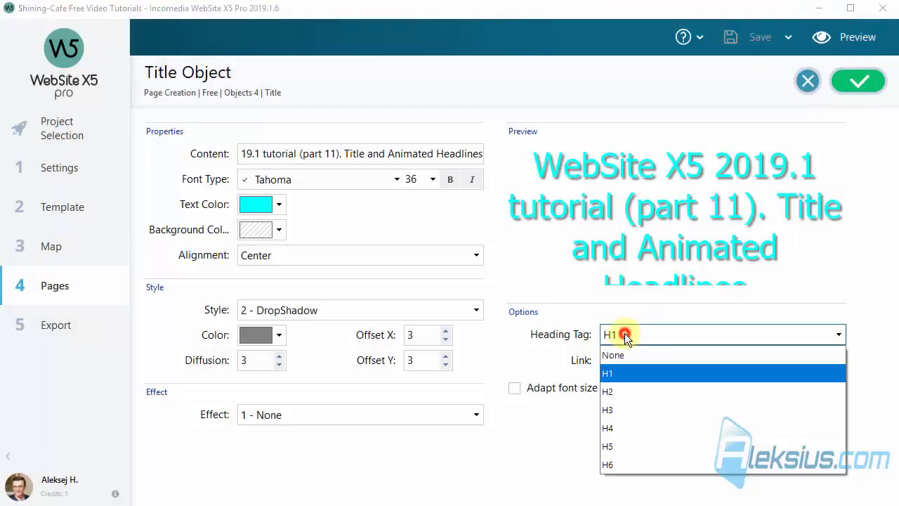
{"action": "left_click", "coordinate": [635, 392]}
{"action": "left_click", "coordinate": [846, 38]}
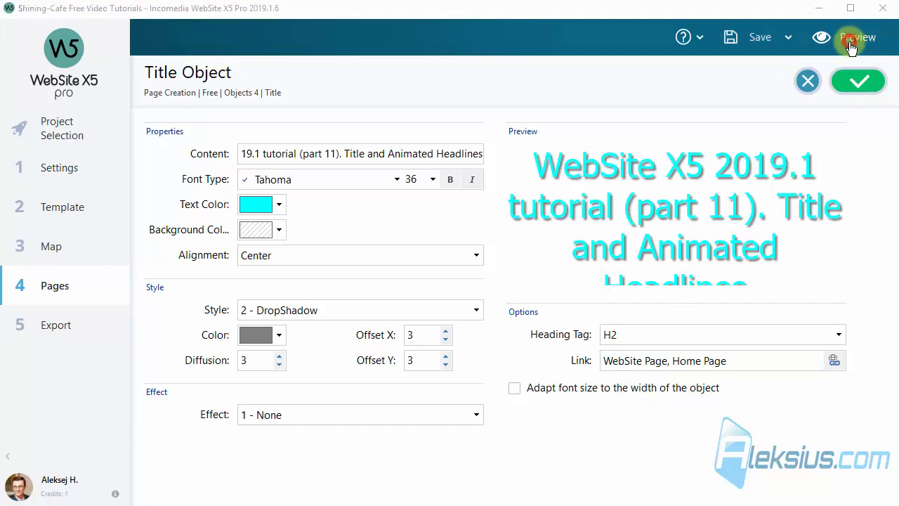
{"action": "left_click", "coordinate": [869, 16]}
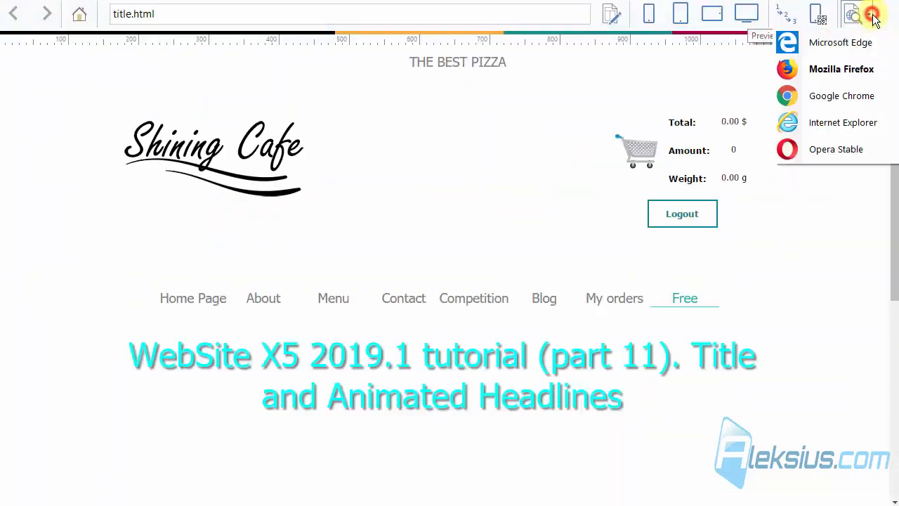
{"action": "left_click", "coordinate": [837, 68]}
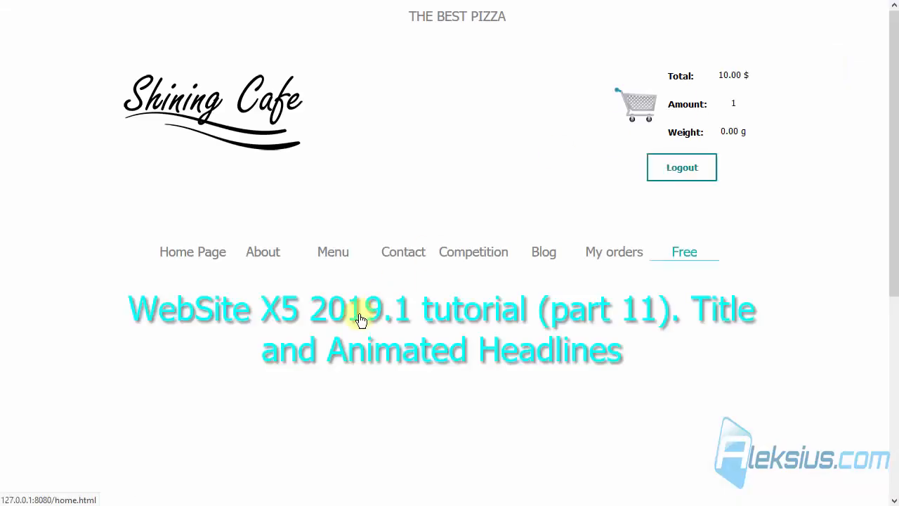
{"action": "right_click", "coordinate": [359, 317]}
{"action": "left_click", "coordinate": [414, 461]}
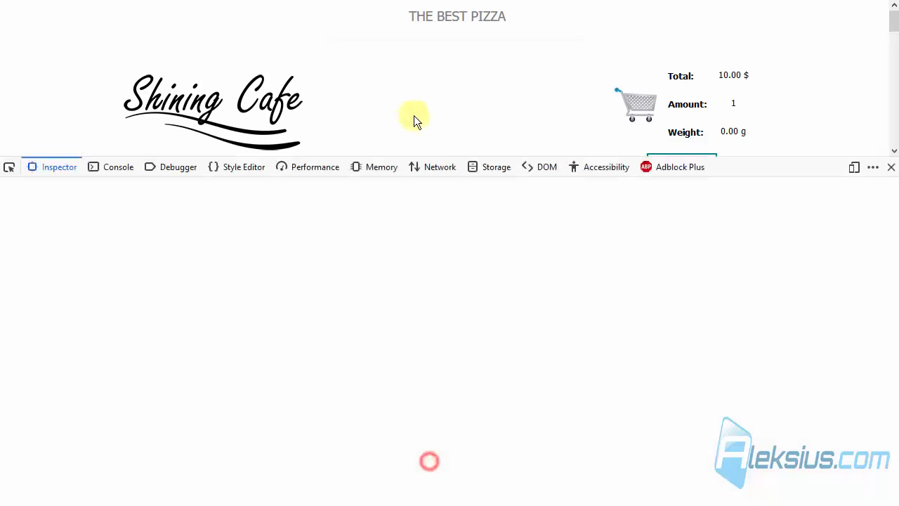
{"action": "scroll", "coordinate": [478, 210], "scroll_direction": "down", "scroll_amount": 6}
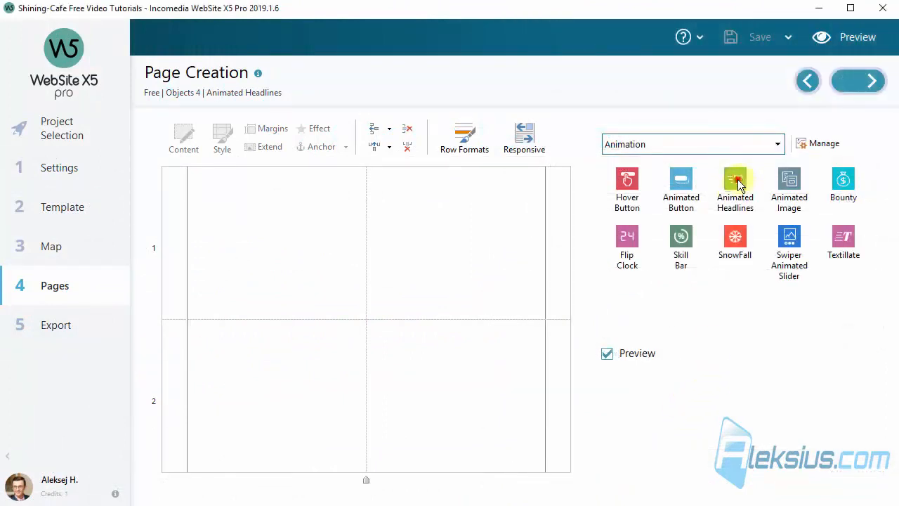
- Place an Animated Headlines object in row 1 with starting text 'WebSite X5' and ending text 'tutorial'
{"action": "left_click_drag", "start_coordinate": [740, 180], "coordinate": [358, 232]}
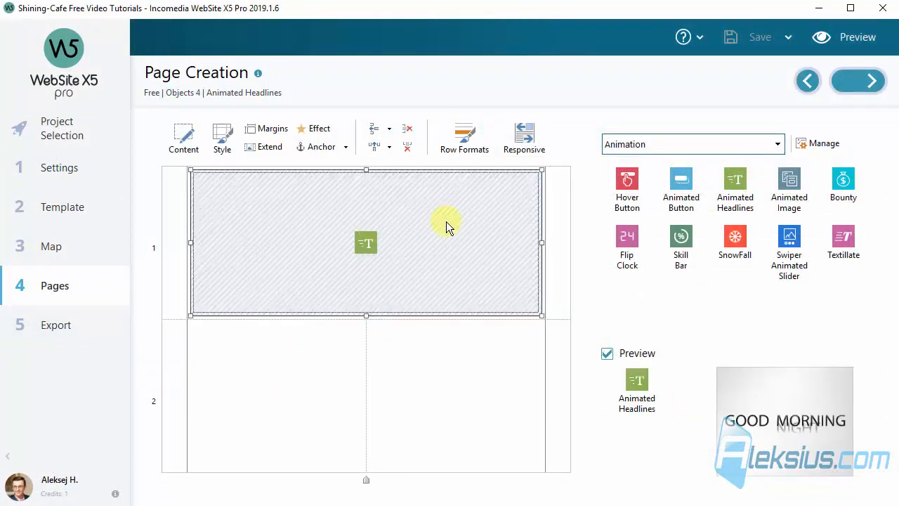
{"action": "double_click", "coordinate": [446, 225]}
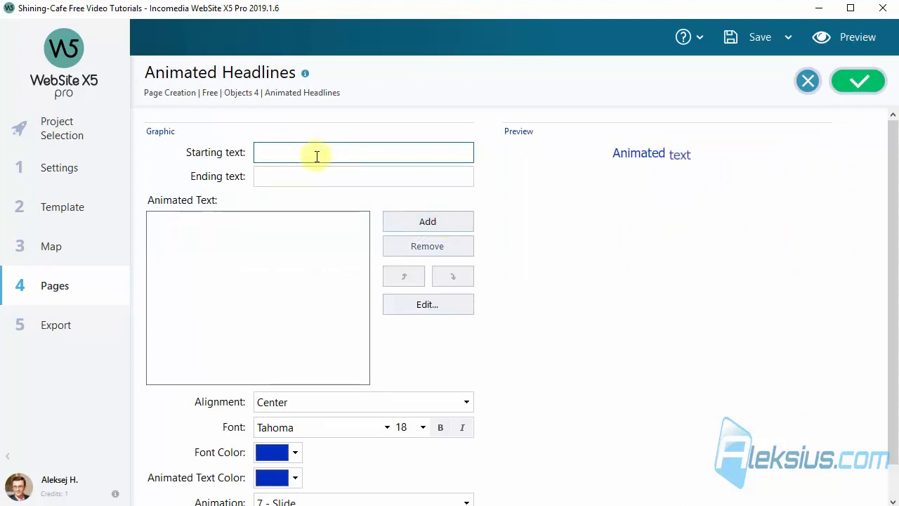
{"action": "left_click", "coordinate": [316, 154]}
{"action": "type", "text": "WebSite X5"}
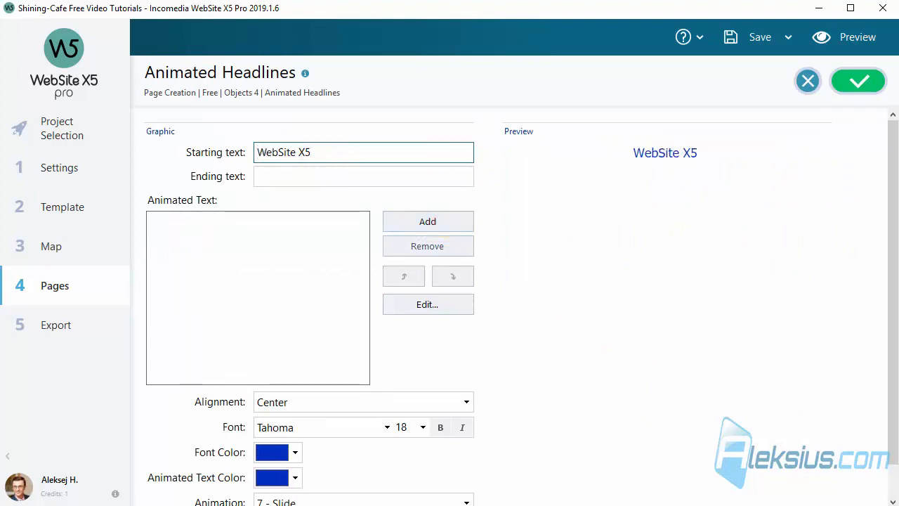
{"action": "left_click", "coordinate": [293, 176]}
{"action": "type", "text": "tutorial"}
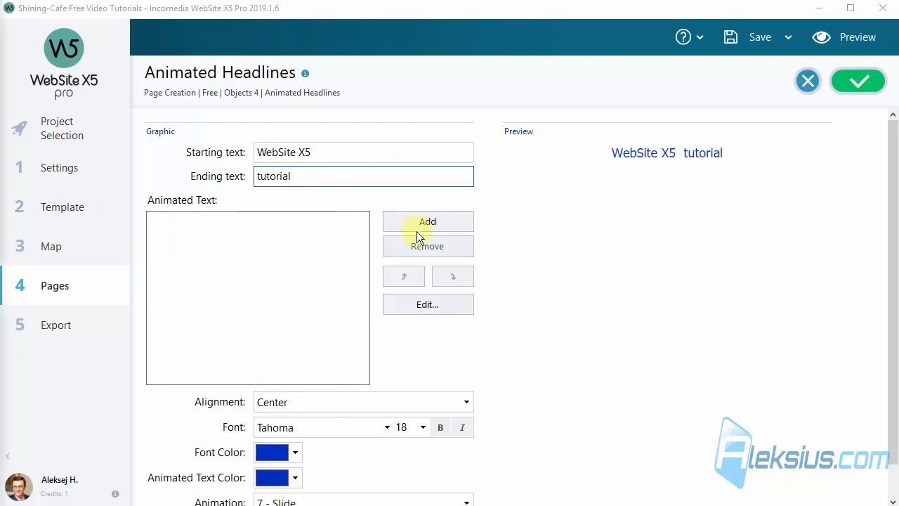
- Add the animated text entries 2019.1 and 2019.2
{"action": "left_click", "coordinate": [434, 218]}
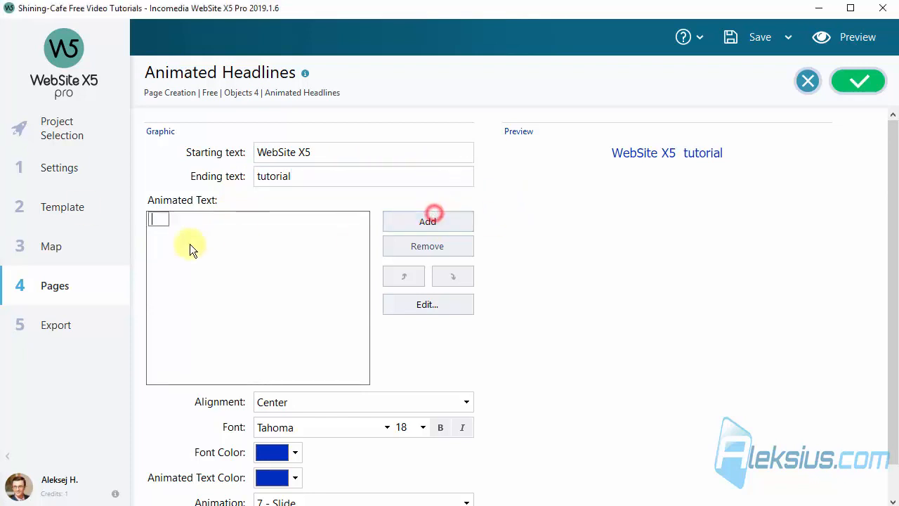
{"action": "type", "text": "2019.1"}
{"action": "left_click", "coordinate": [245, 248]}
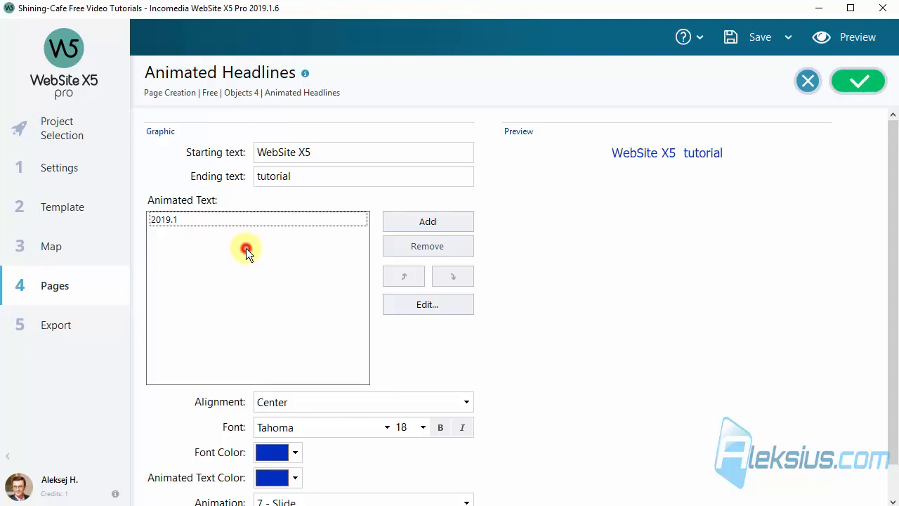
{"action": "left_click", "coordinate": [444, 223]}
{"action": "type", "text": "2019.1"}
{"action": "key", "text": "BackSpace"}
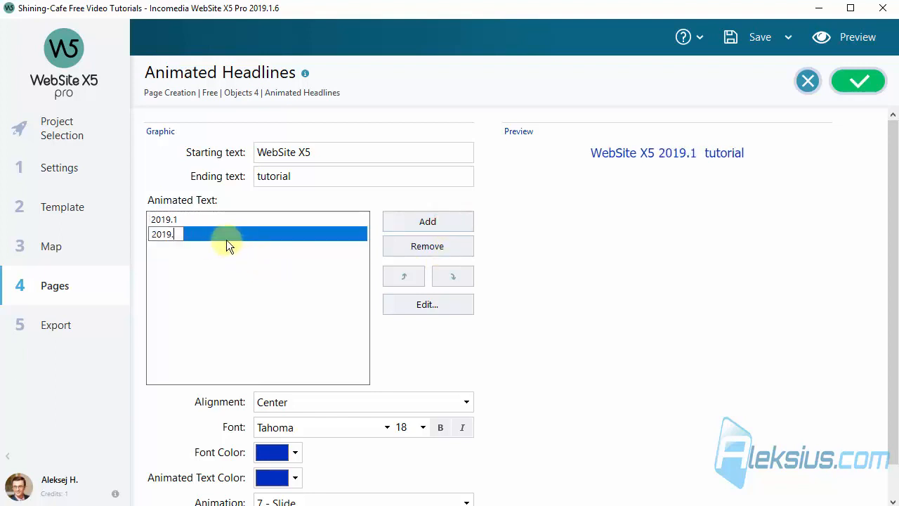
{"action": "type", "text": "2"}
{"action": "left_click_drag", "start_coordinate": [175, 235], "coordinate": [130, 236]}
{"action": "key", "text": "ctrl+c"}
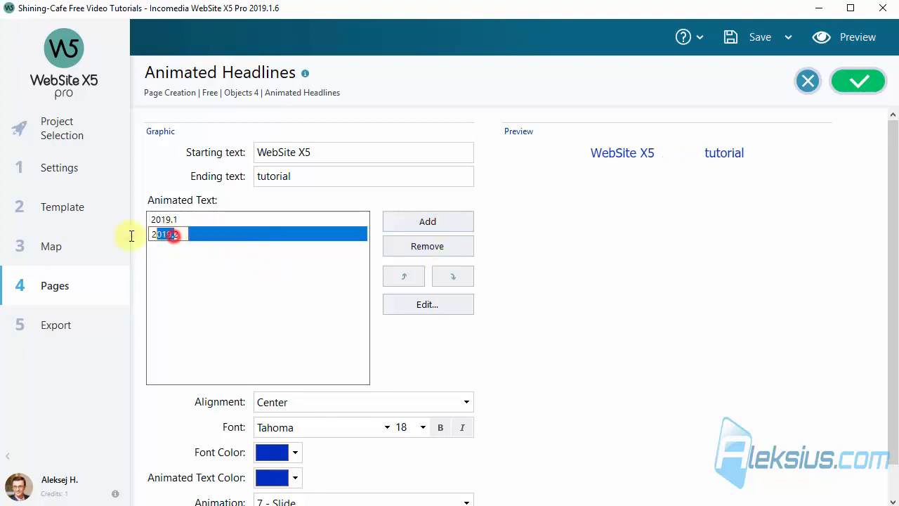
{"action": "left_click", "coordinate": [439, 225]}
- Add the animated text entries 2019.3 and 2019.4
{"action": "key", "text": "ctrl+v"}
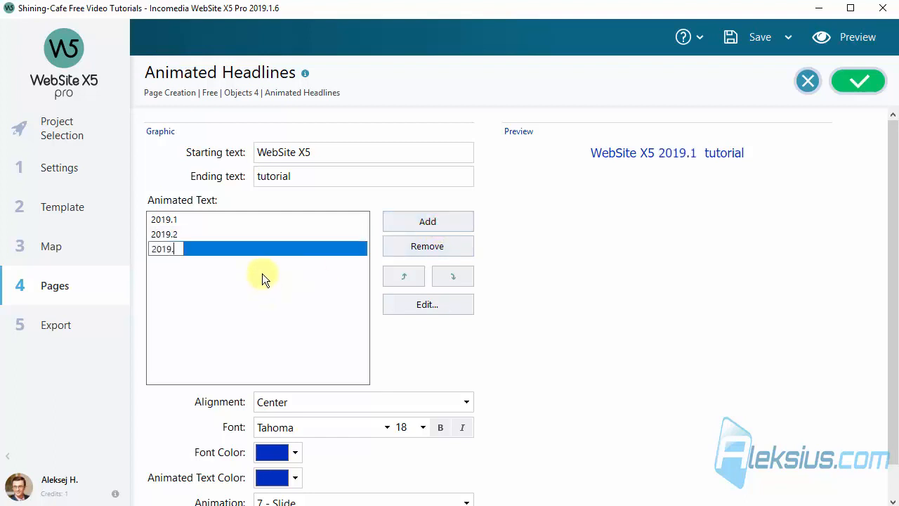
{"action": "type", "text": "3"}
{"action": "left_click", "coordinate": [439, 223]}
{"action": "key", "text": "ctrl+v"}
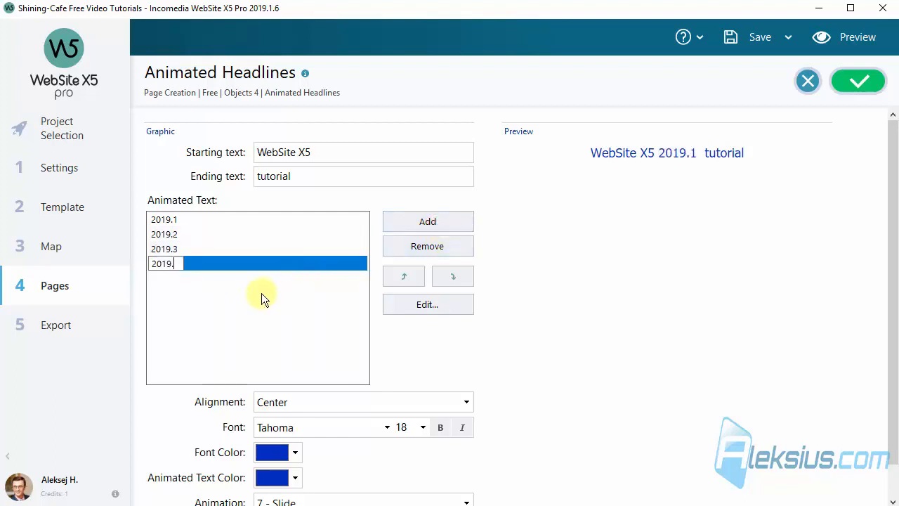
{"action": "type", "text": "4"}
{"action": "left_click", "coordinate": [250, 316]}
- Reopen and finish editing the 2019.1 entry in the animated text list
{"action": "left_click", "coordinate": [186, 220]}
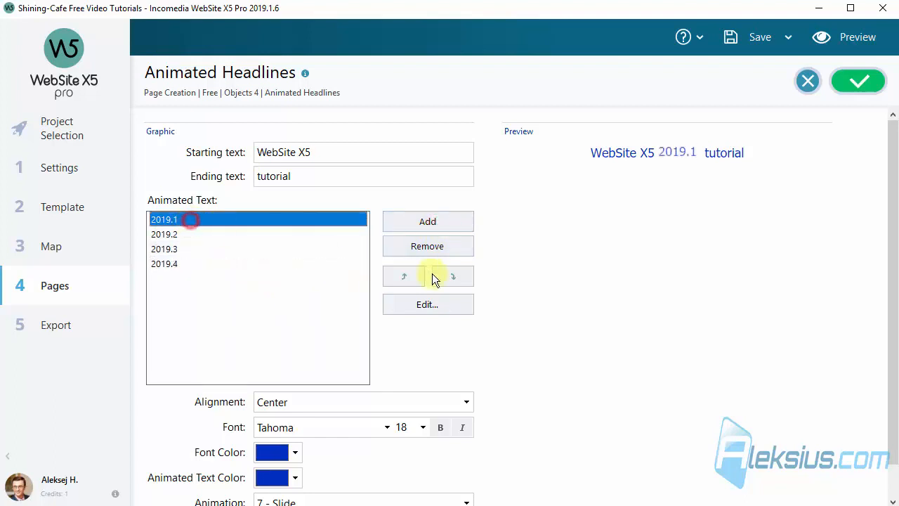
{"action": "left_click", "coordinate": [409, 305]}
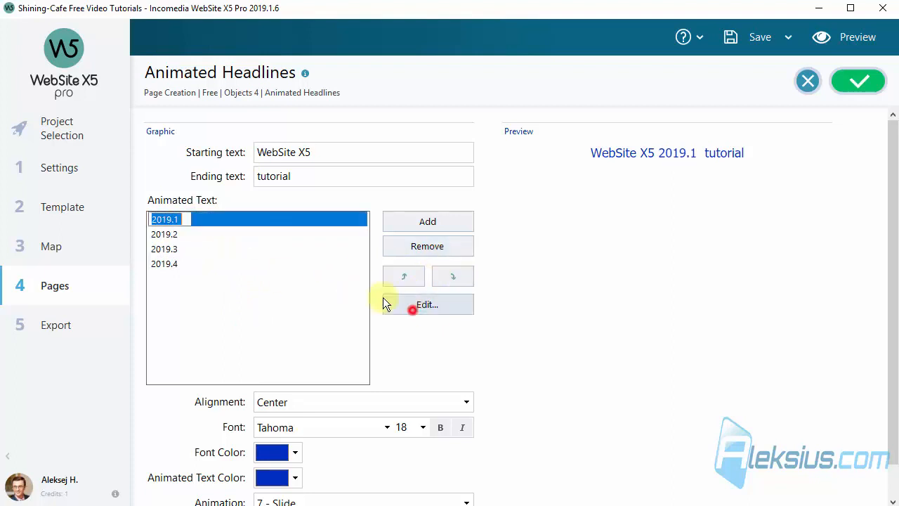
{"action": "left_click", "coordinate": [189, 223]}
{"action": "left_click", "coordinate": [614, 285]}
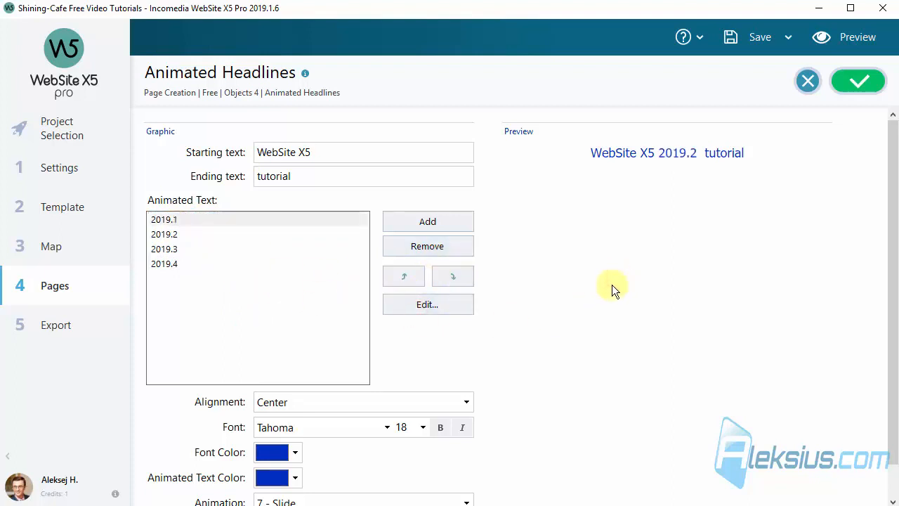
{"action": "left_click", "coordinate": [551, 310]}
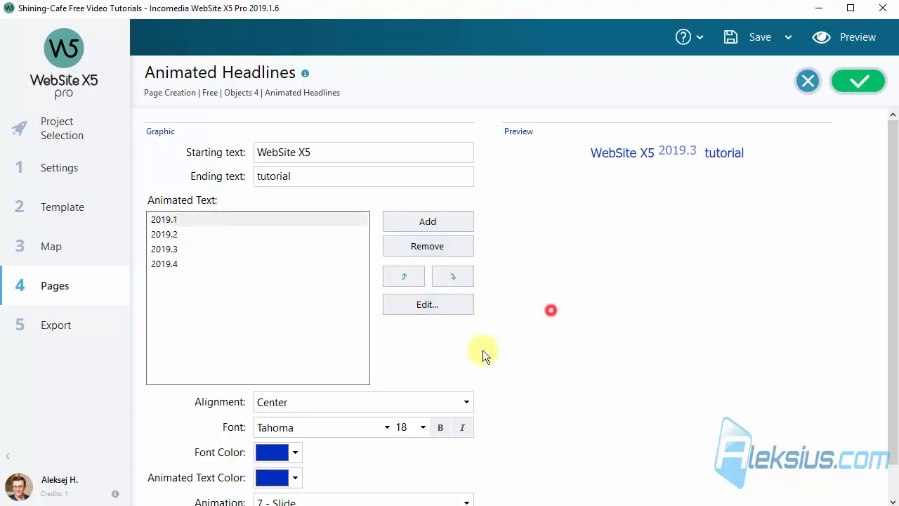
- Set the headline font size to 20
{"action": "left_click", "coordinate": [422, 429]}
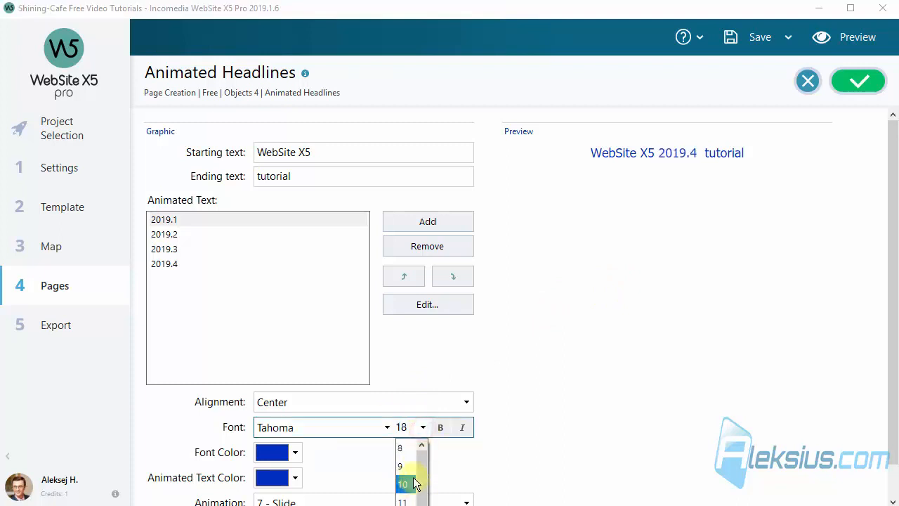
{"action": "scroll", "coordinate": [415, 483], "scroll_direction": "down", "scroll_amount": 3}
{"action": "left_click", "coordinate": [406, 466]}
{"action": "left_click", "coordinate": [614, 427]}
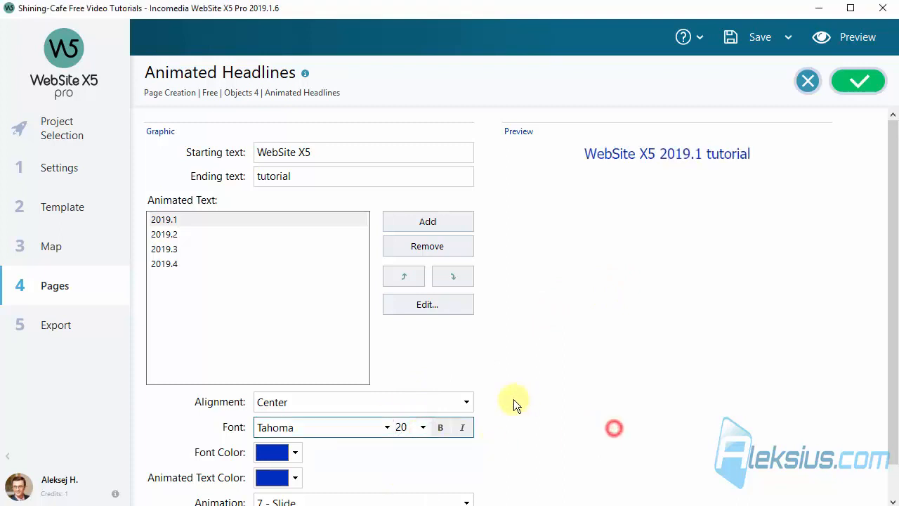
{"action": "scroll", "coordinate": [514, 399], "scroll_direction": "down", "scroll_amount": 1}
- Make the fixed text red and the animated versions green, then preview the page
{"action": "left_click", "coordinate": [304, 414]}
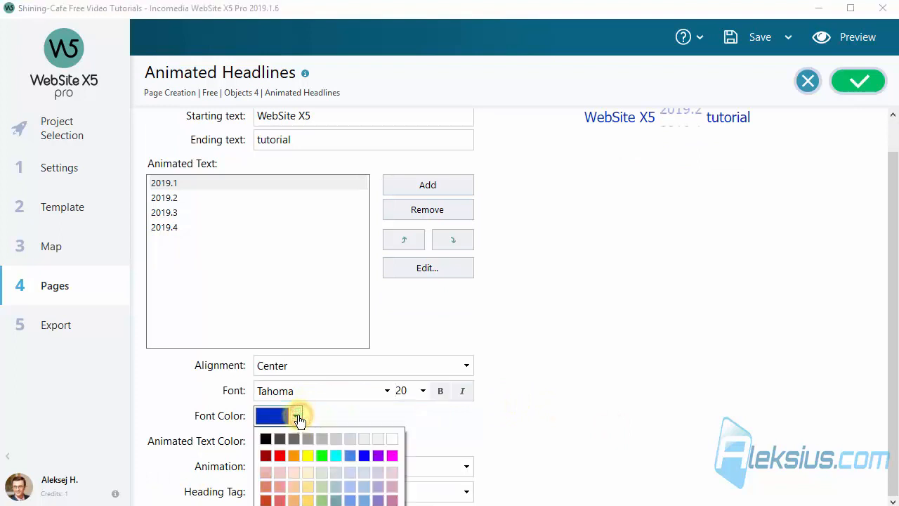
{"action": "left_click", "coordinate": [281, 455]}
{"action": "left_click", "coordinate": [293, 441]}
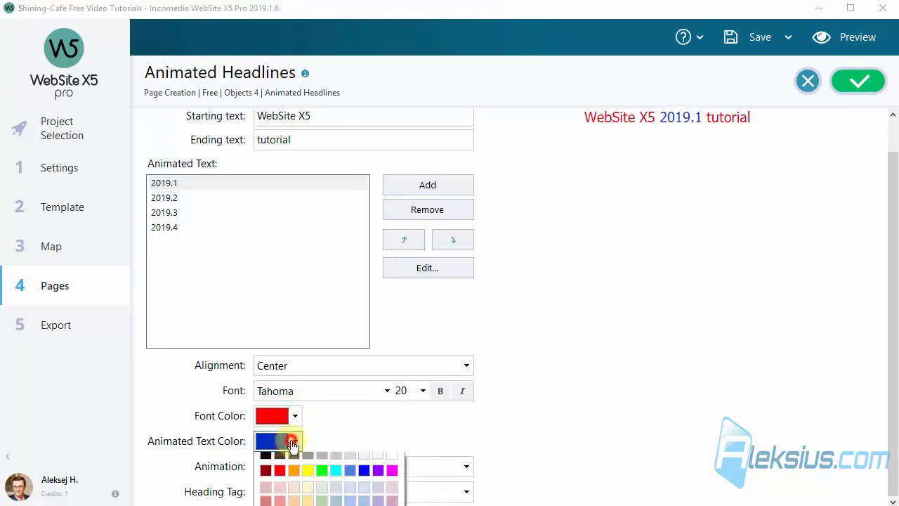
{"action": "left_click", "coordinate": [322, 481]}
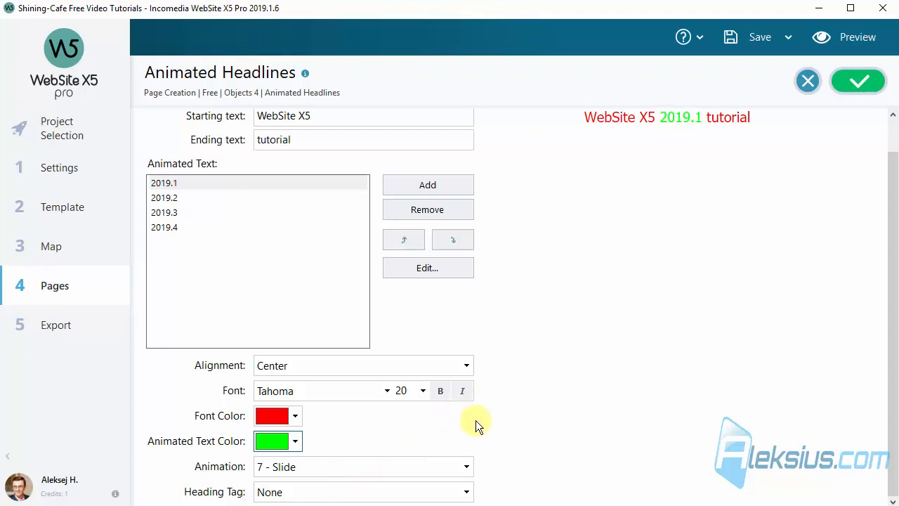
{"action": "left_click", "coordinate": [870, 36]}
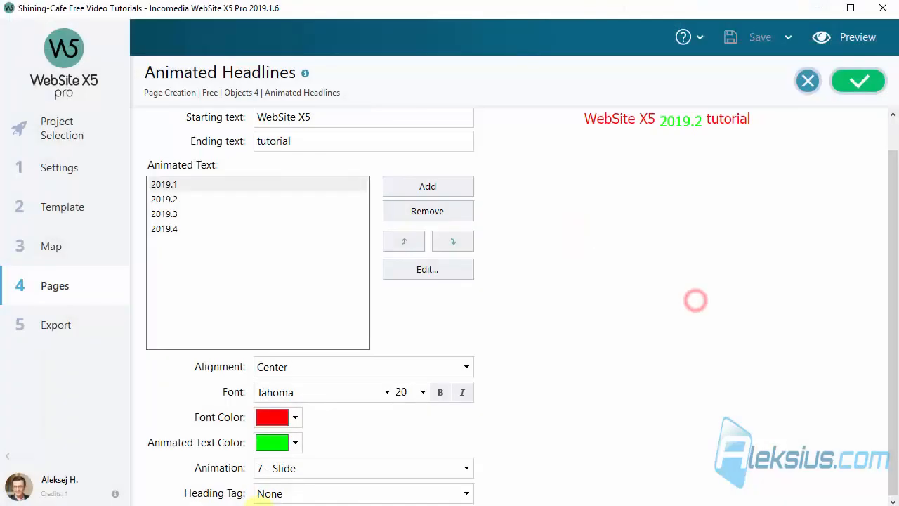
- Open the headline's Animation list, still set to 7 - Slide
{"action": "left_click", "coordinate": [345, 471]}
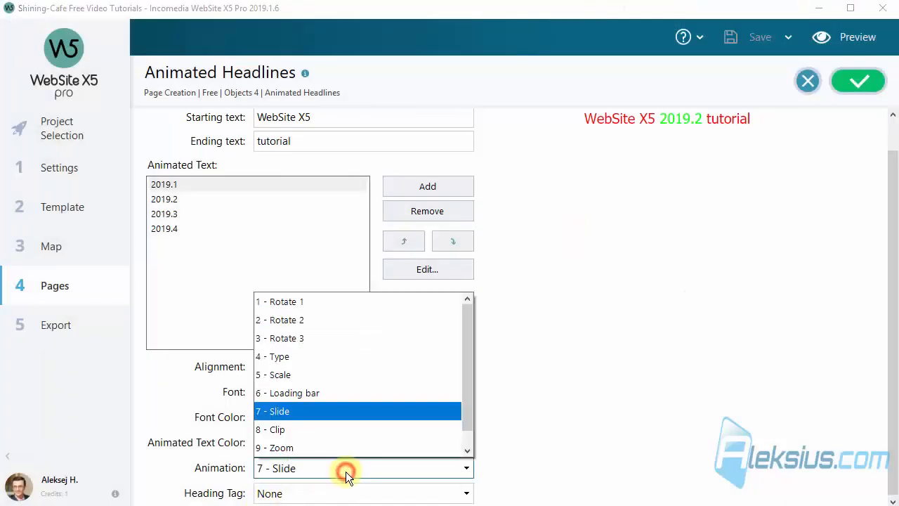
- Try the Rotate 1, Type, Scale and Zoom headline animations
{"action": "left_click", "coordinate": [334, 302]}
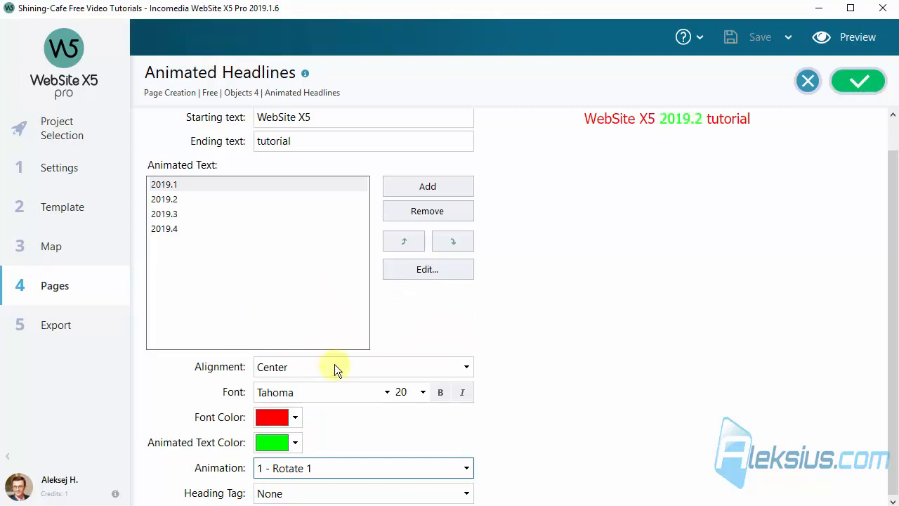
{"action": "left_click", "coordinate": [330, 468]}
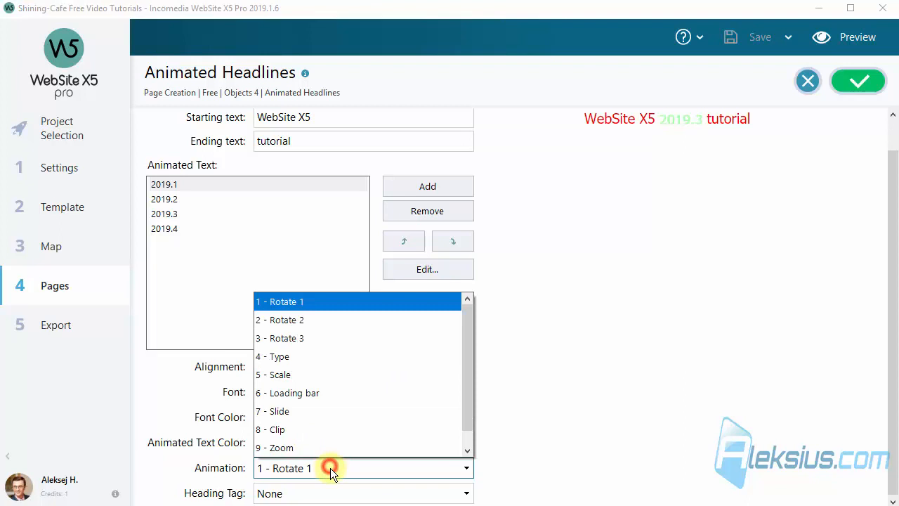
{"action": "left_click", "coordinate": [335, 361]}
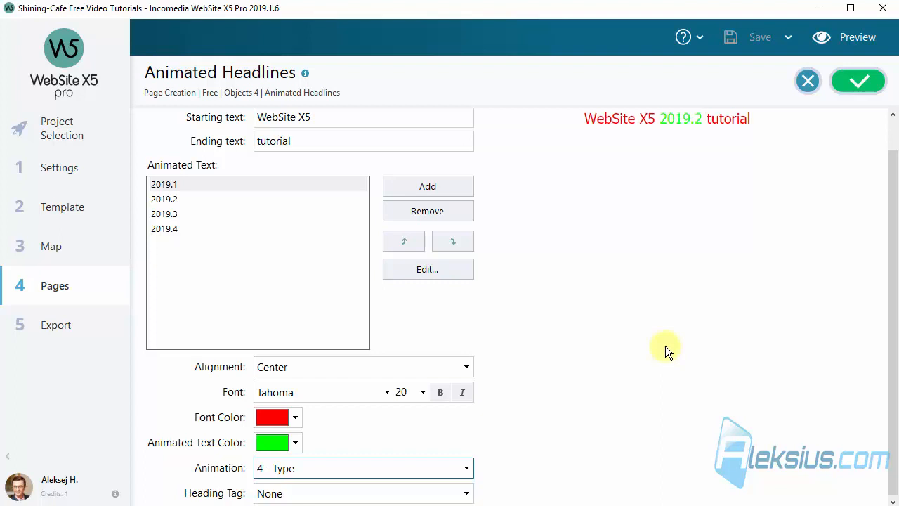
{"action": "left_click", "coordinate": [311, 469]}
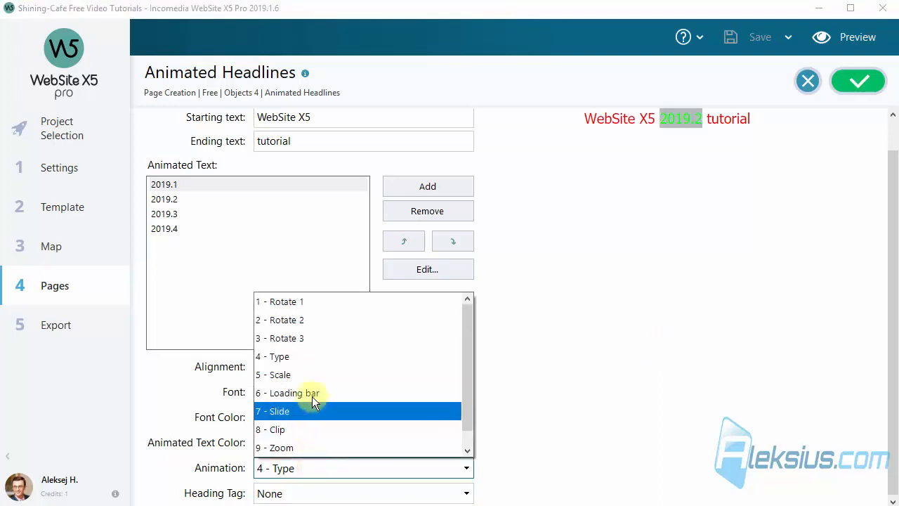
{"action": "left_click", "coordinate": [314, 378]}
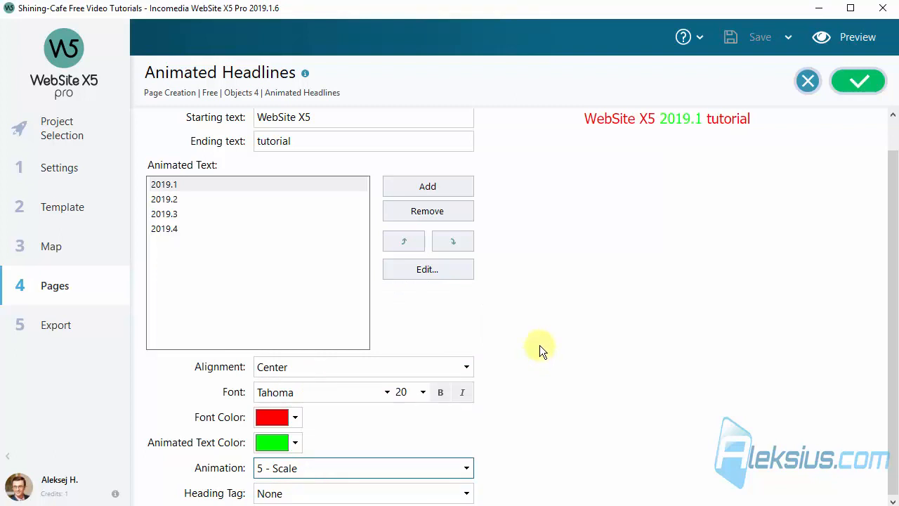
{"action": "left_click", "coordinate": [370, 466]}
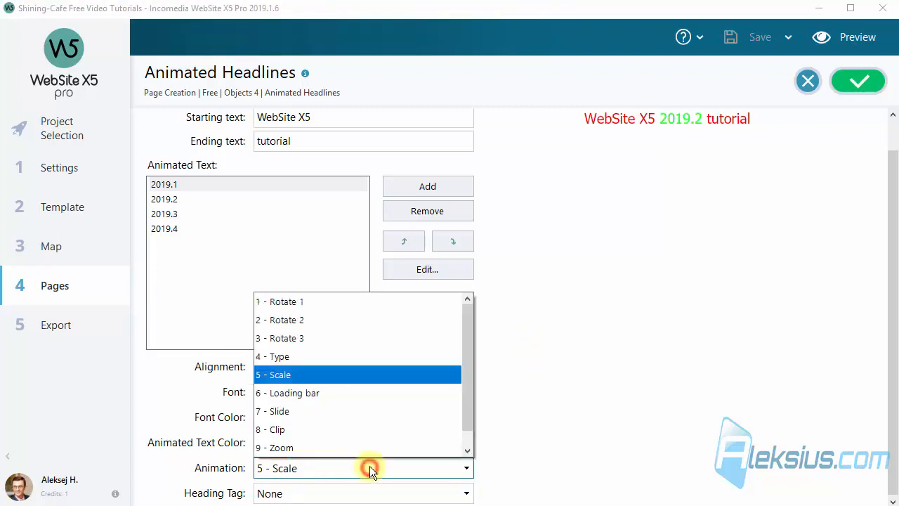
{"action": "left_click", "coordinate": [347, 445]}
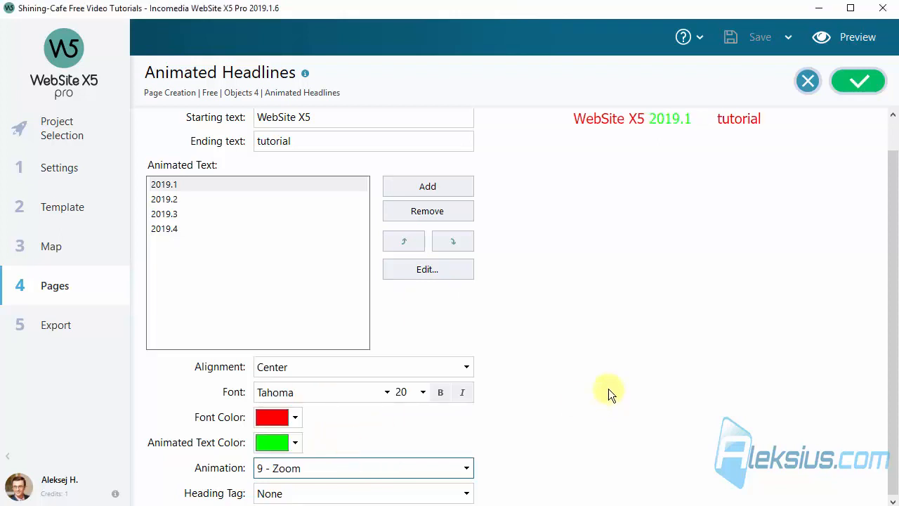
- Try Push and Loading bar, then settle back on the 7 - Slide animation
{"action": "left_click", "coordinate": [287, 468]}
{"action": "left_click", "coordinate": [332, 448]}
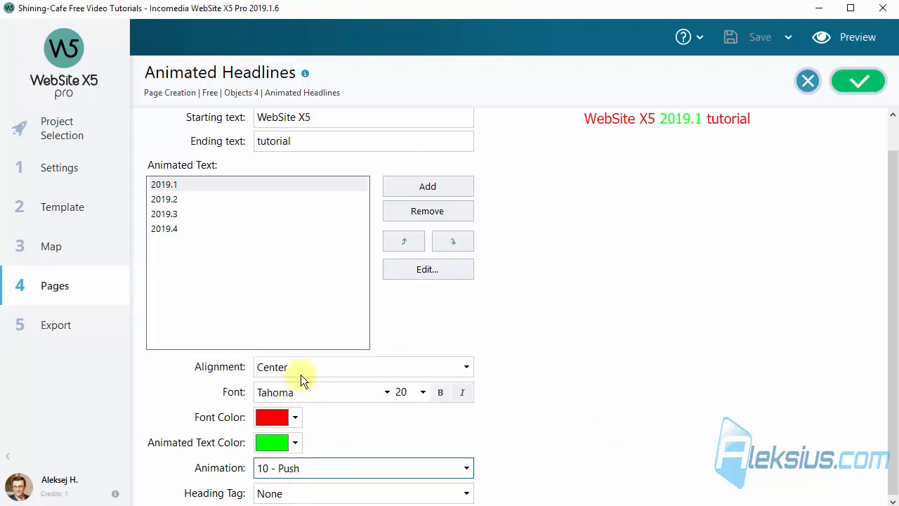
{"action": "left_click", "coordinate": [297, 466]}
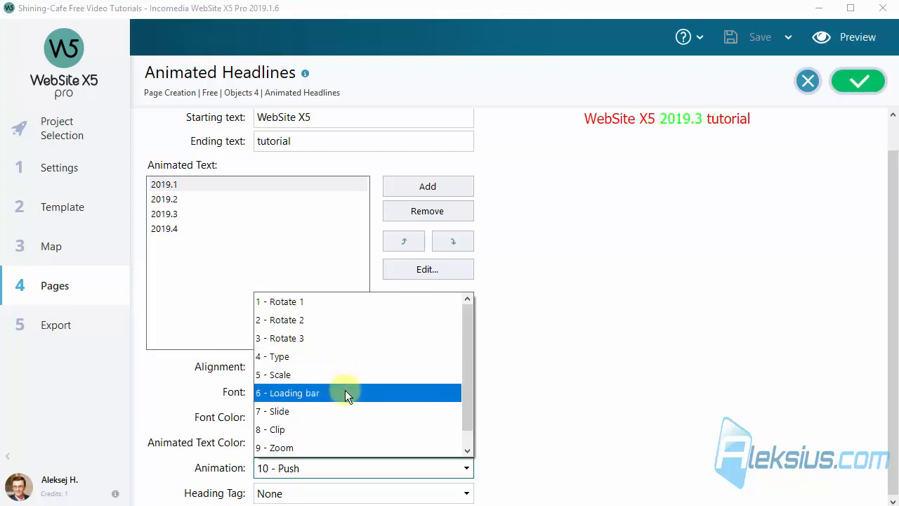
{"action": "left_click", "coordinate": [345, 393]}
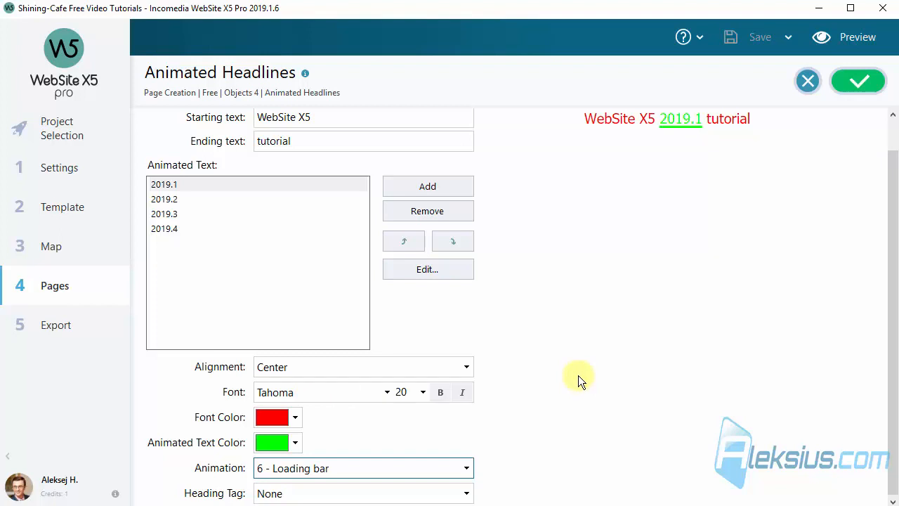
{"action": "left_click", "coordinate": [353, 469]}
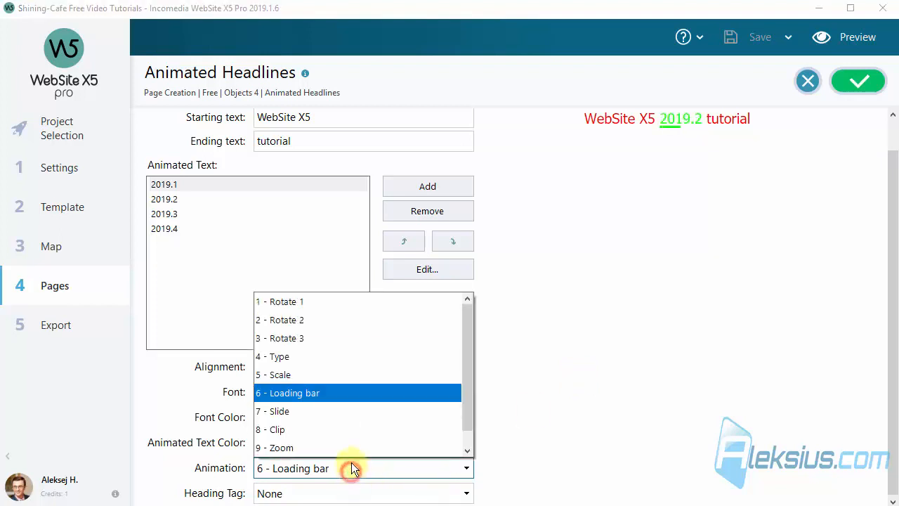
{"action": "left_click", "coordinate": [336, 417]}
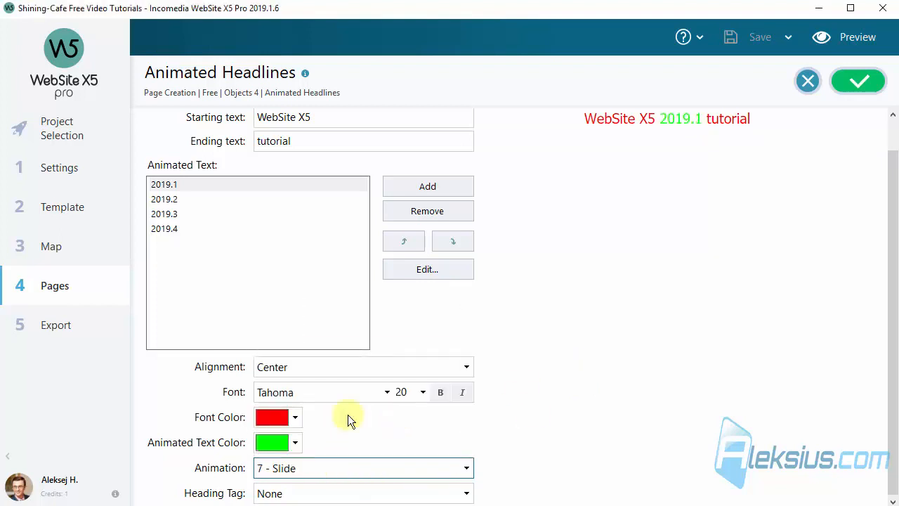
{"action": "left_click", "coordinate": [317, 493]}
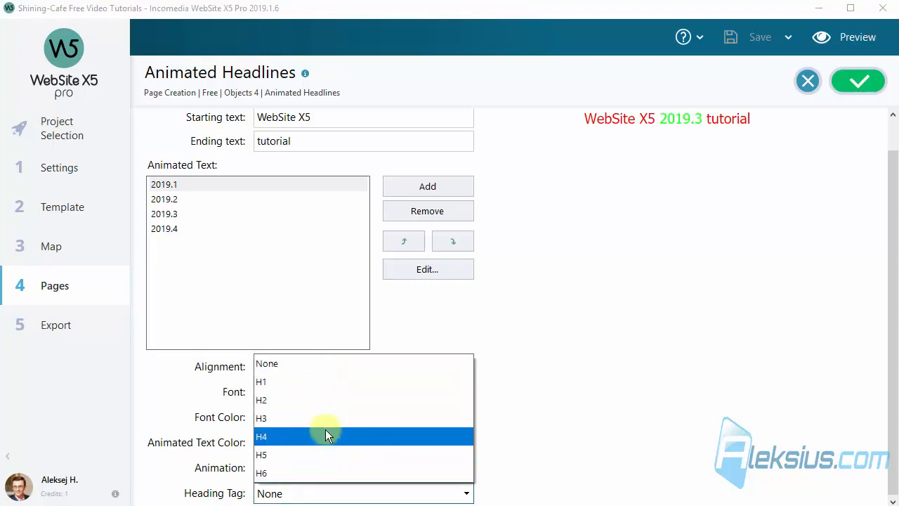
- Make the headline an H4 heading, preview it in Mozilla Firefox and inspect its markup
{"action": "left_click", "coordinate": [325, 431]}
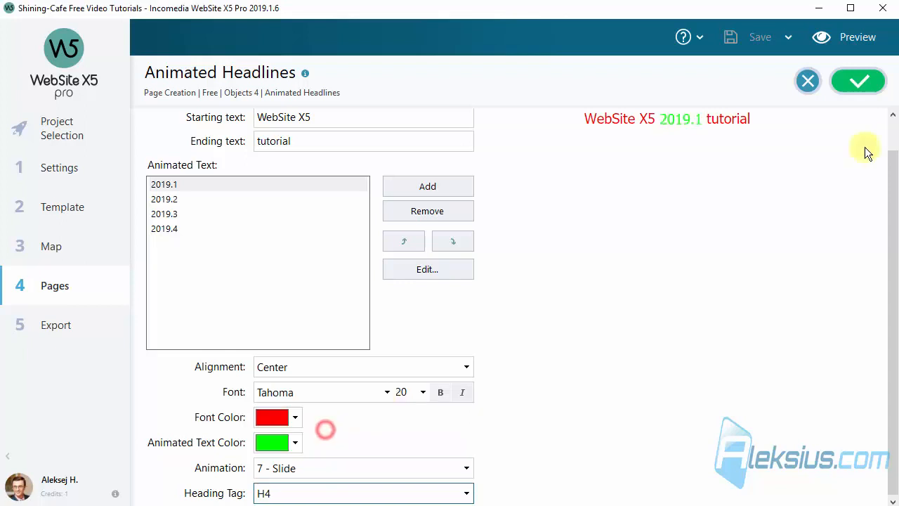
{"action": "left_click", "coordinate": [858, 38]}
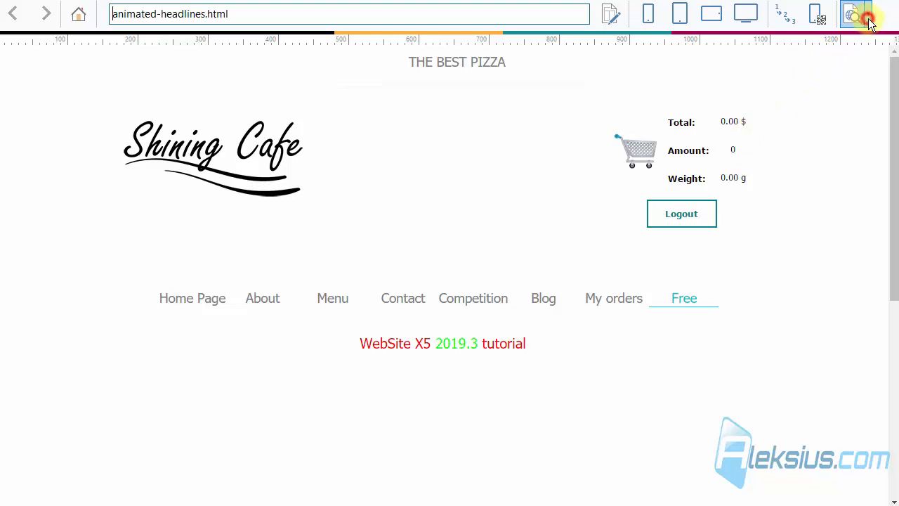
{"action": "left_click", "coordinate": [870, 23]}
{"action": "left_click", "coordinate": [820, 74]}
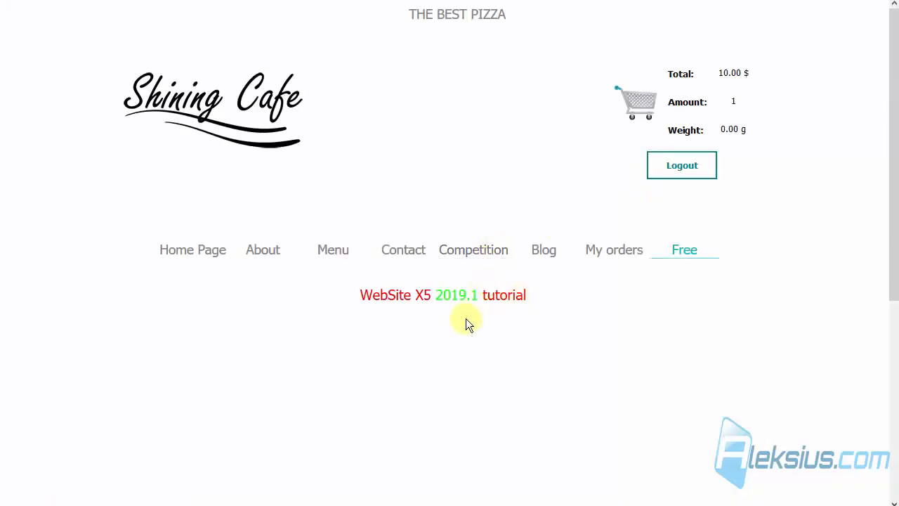
{"action": "right_click", "coordinate": [461, 296]}
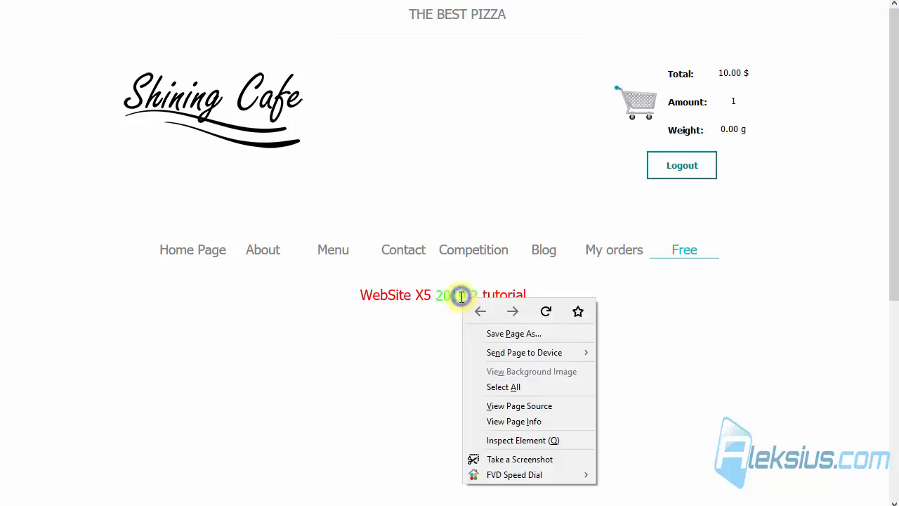
{"action": "left_click", "coordinate": [531, 443]}
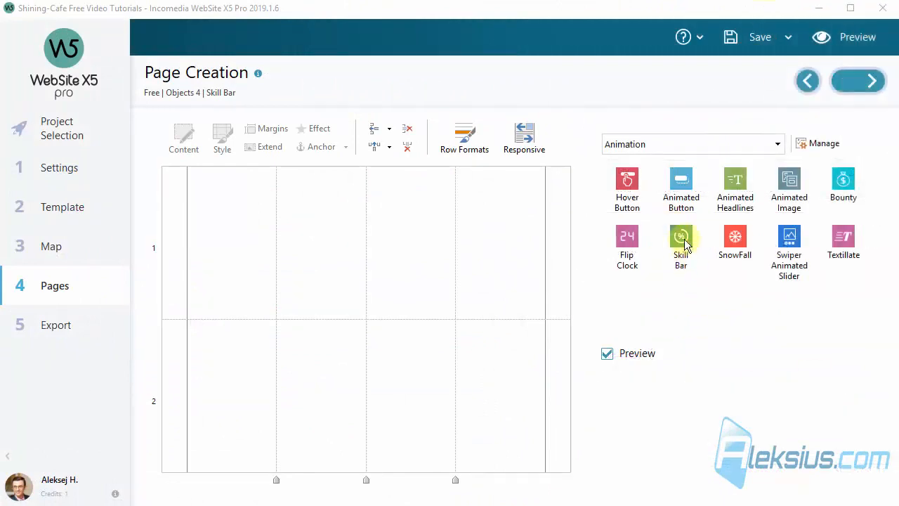
- Place a Skill Bar in row 1's first cell with value 25 of maximum 500, no percentage
{"action": "left_click_drag", "start_coordinate": [681, 239], "coordinate": [229, 217]}
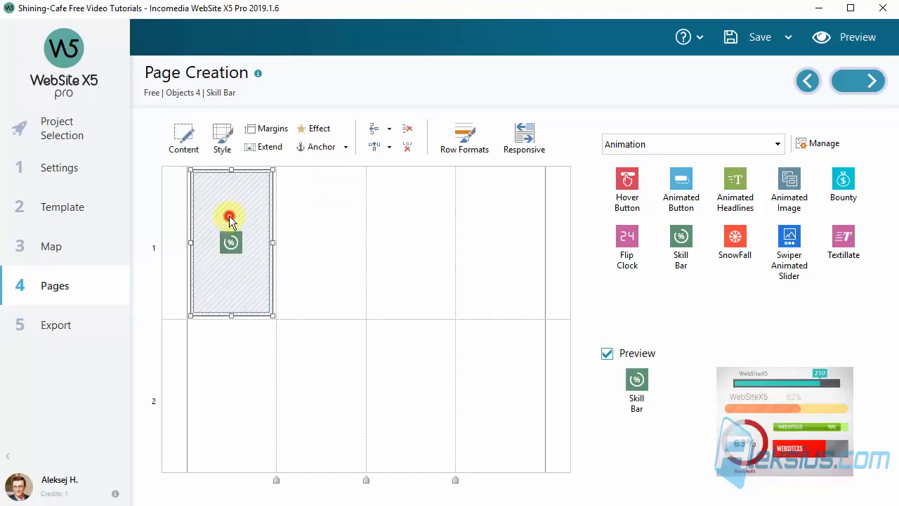
{"action": "double_click", "coordinate": [228, 218]}
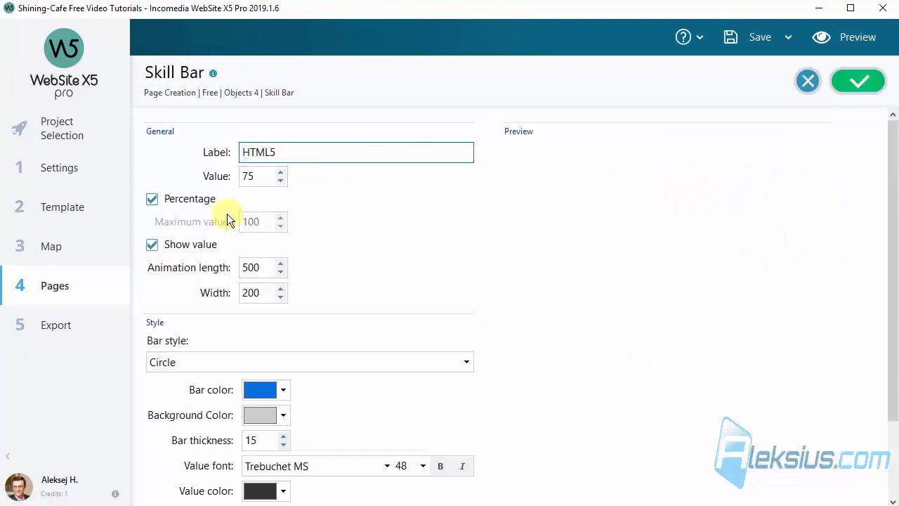
{"action": "double_click", "coordinate": [263, 178]}
{"action": "type", "text": "2"}
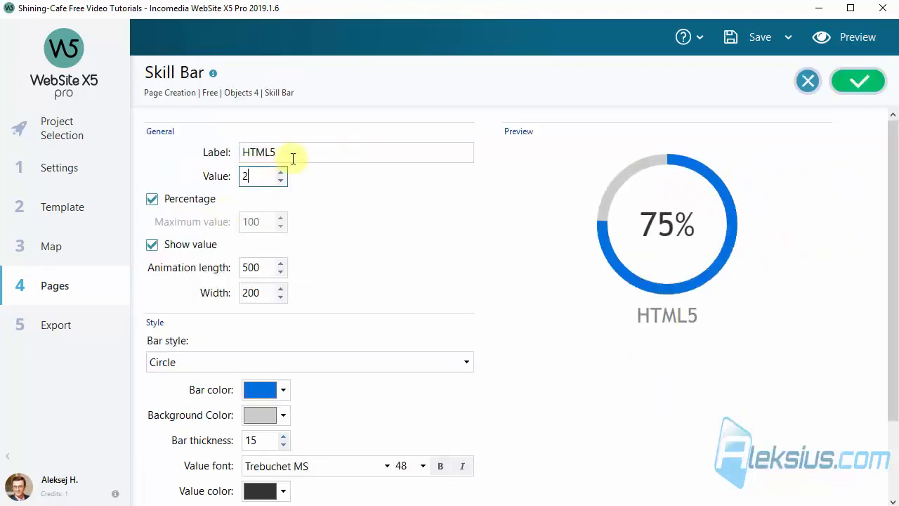
{"action": "type", "text": "5"}
{"action": "left_click", "coordinate": [434, 212]}
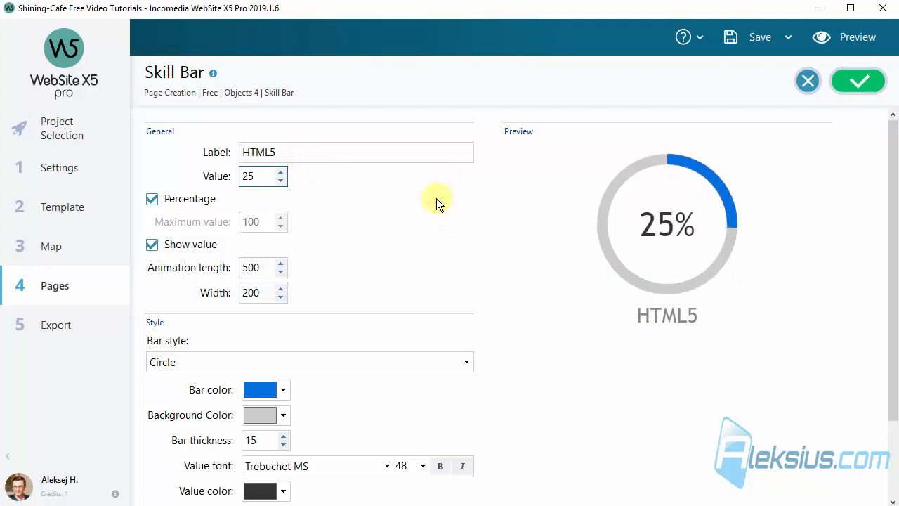
{"action": "left_click", "coordinate": [202, 202]}
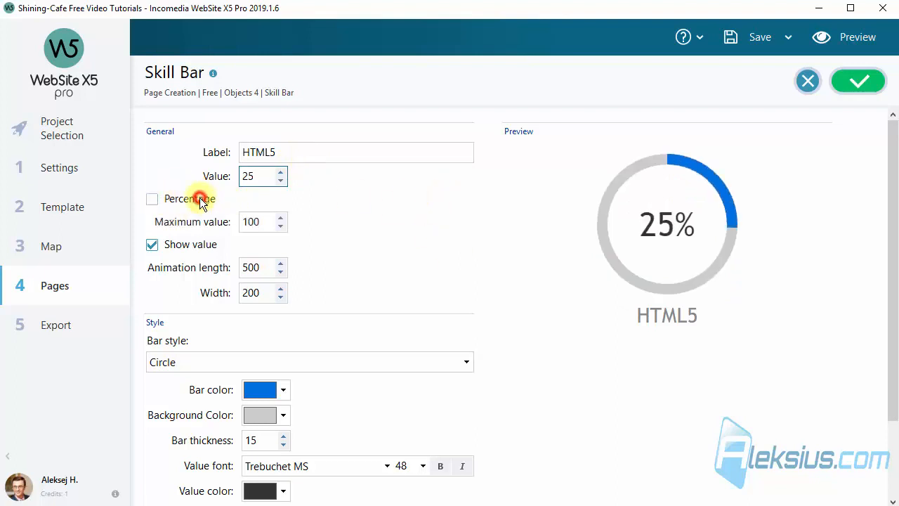
{"action": "left_click", "coordinate": [264, 220]}
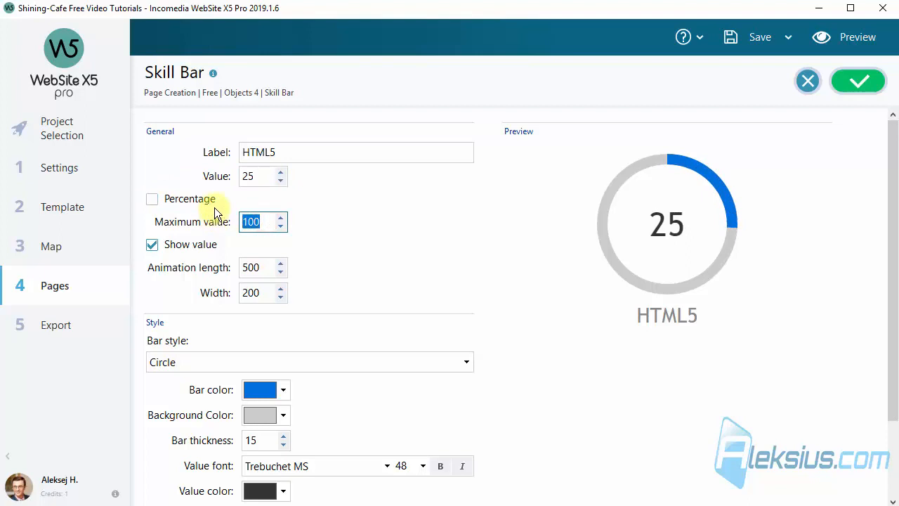
{"action": "type", "text": "500"}
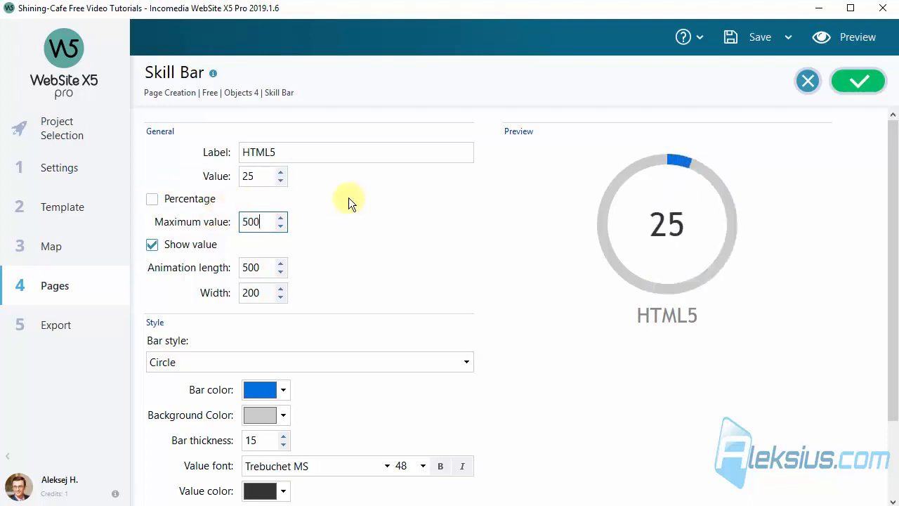
{"action": "left_click", "coordinate": [185, 203]}
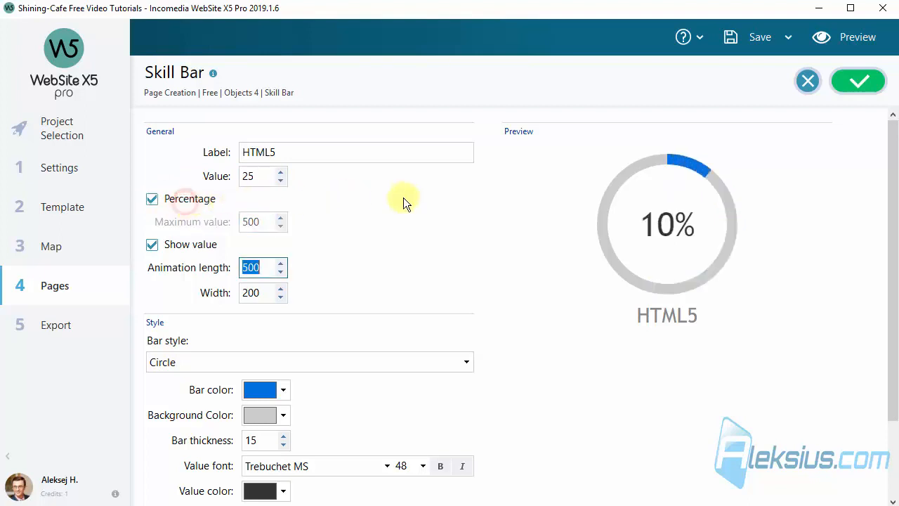
{"action": "left_click", "coordinate": [403, 198]}
- Set animation length 2000, keep width 200, and hide the number inside the bar
{"action": "scroll", "coordinate": [397, 200], "scroll_direction": "down", "scroll_amount": 3}
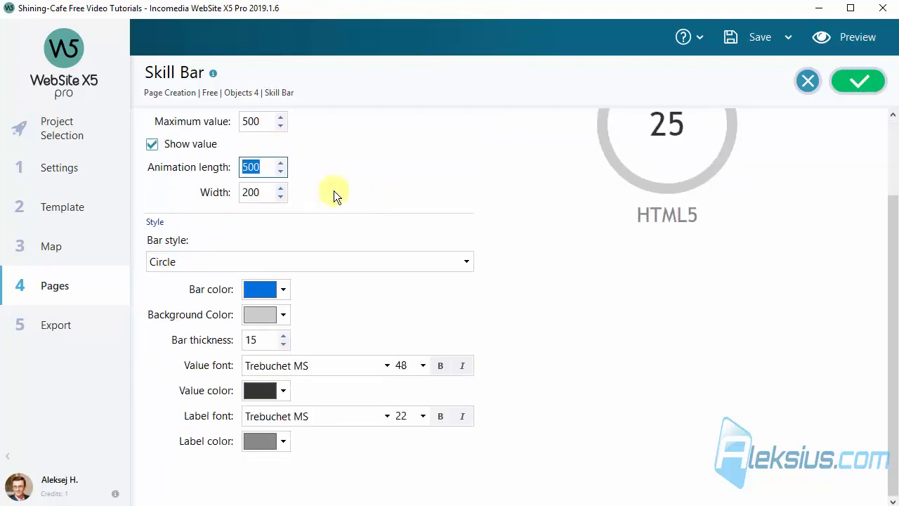
{"action": "double_click", "coordinate": [260, 166]}
{"action": "type", "text": "2000"}
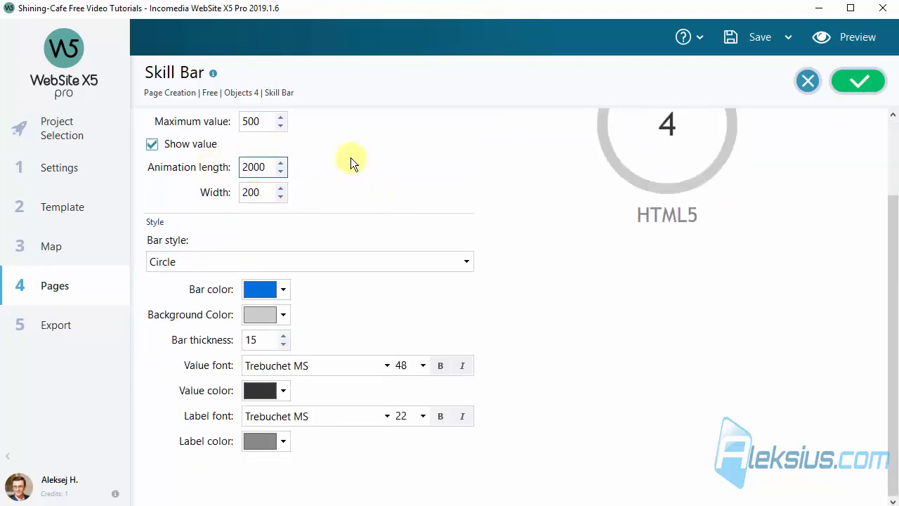
{"action": "left_click", "coordinate": [272, 166]}
{"action": "key", "text": "BackSpace"}
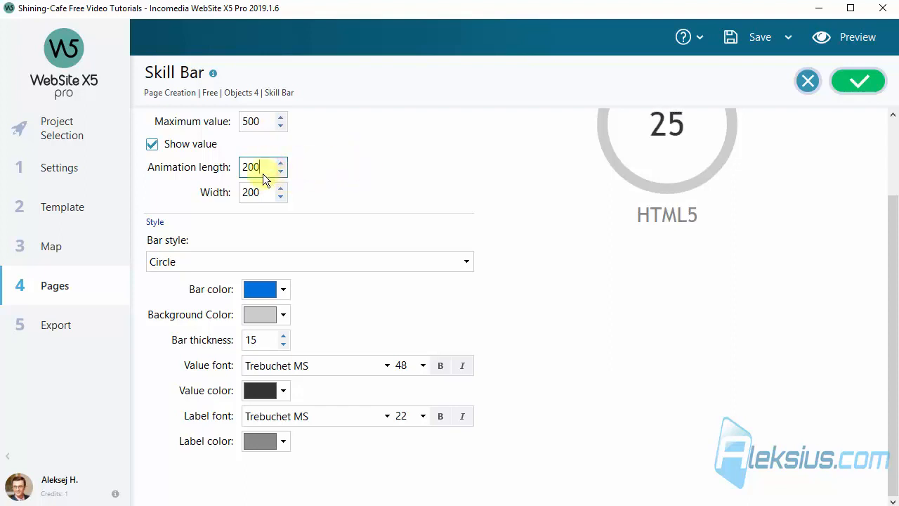
{"action": "type", "text": "0"}
{"action": "left_click", "coordinate": [247, 192]}
{"action": "scroll", "coordinate": [382, 213], "scroll_direction": "up", "scroll_amount": 2}
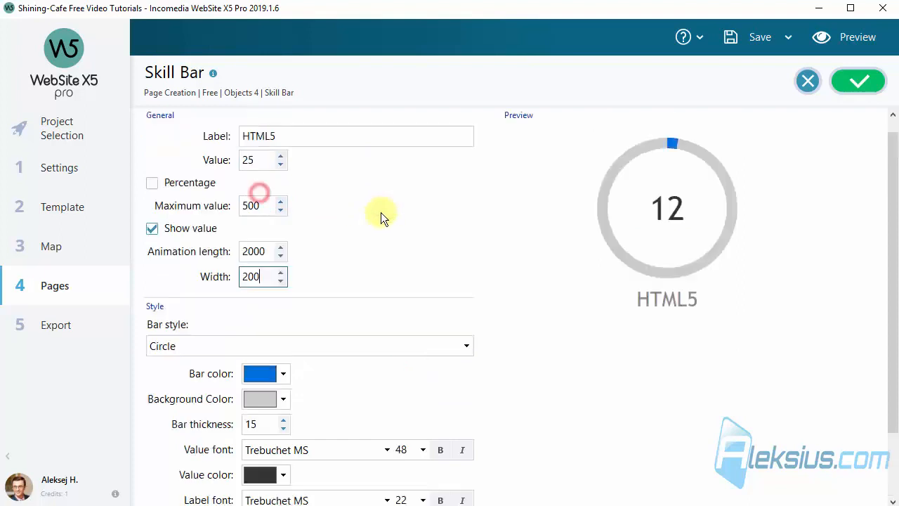
{"action": "left_click_drag", "start_coordinate": [263, 274], "coordinate": [231, 271]}
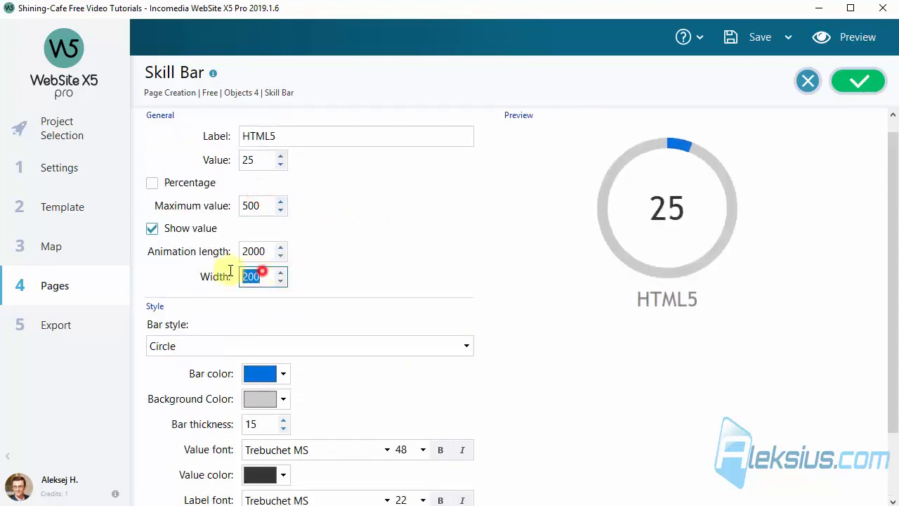
{"action": "type", "text": "300"}
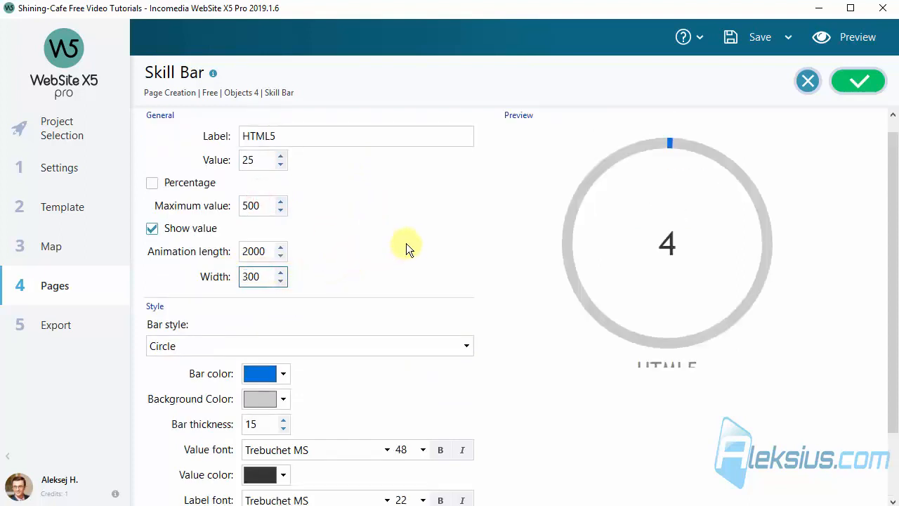
{"action": "double_click", "coordinate": [270, 276]}
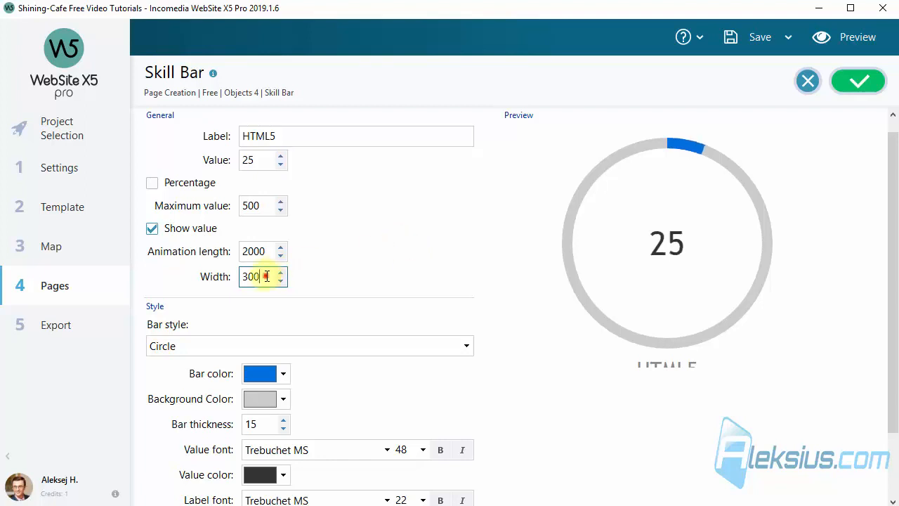
{"action": "type", "text": "2"}
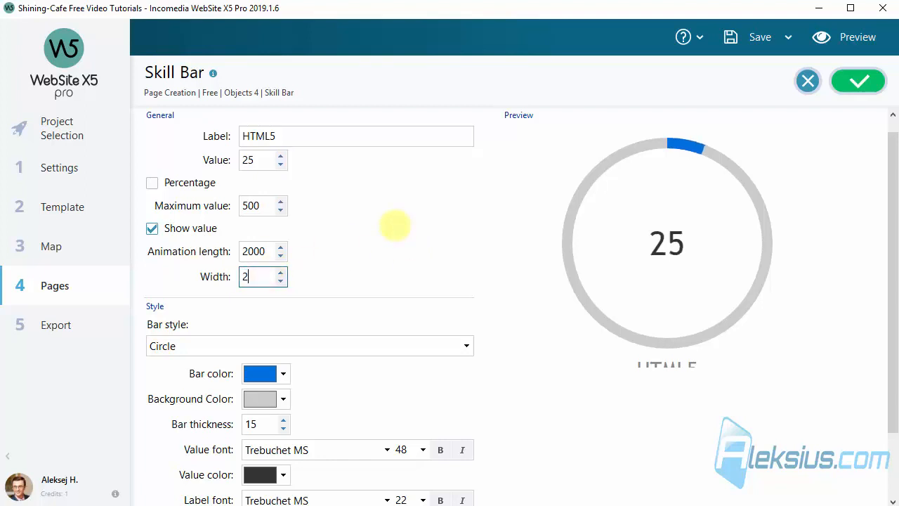
{"action": "type", "text": "00"}
{"action": "left_click", "coordinate": [394, 224]}
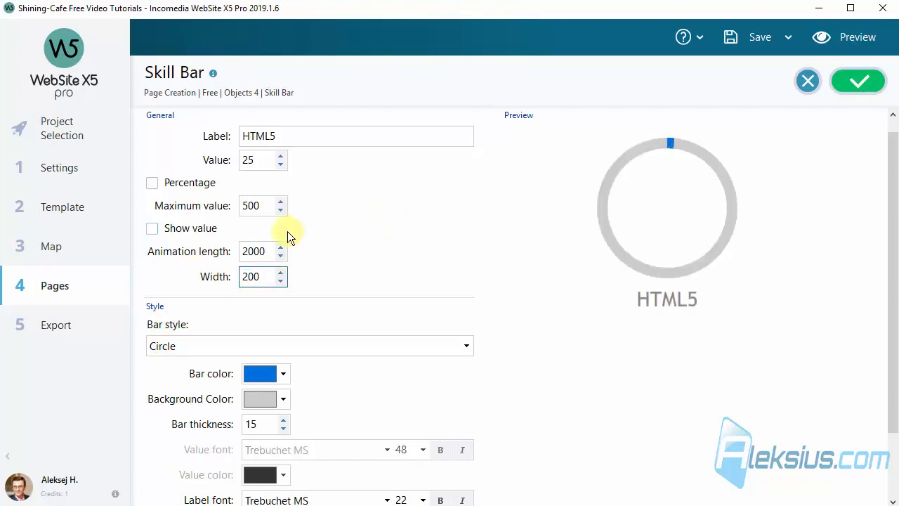
- Colour the bar red over a grey background ring and preview the page
{"action": "scroll", "coordinate": [433, 229], "scroll_direction": "down", "scroll_amount": 3}
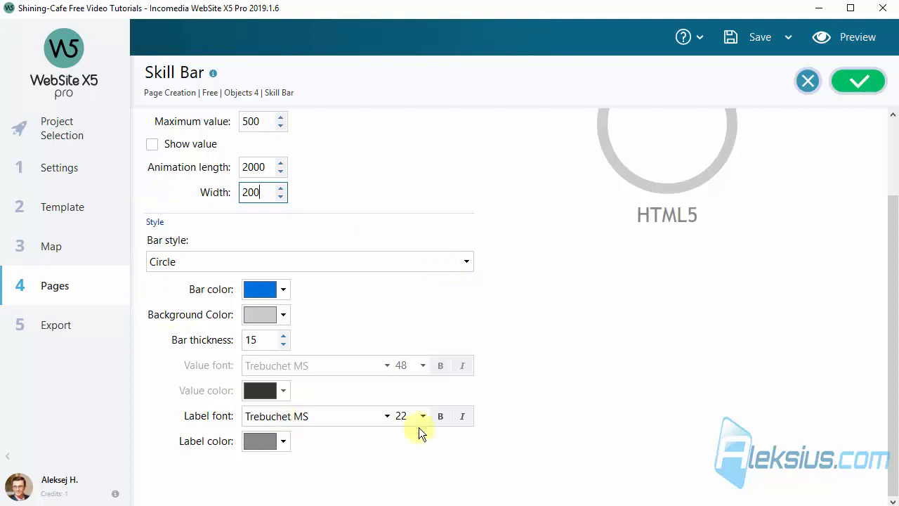
{"action": "scroll", "coordinate": [355, 279], "scroll_direction": "up", "scroll_amount": 3}
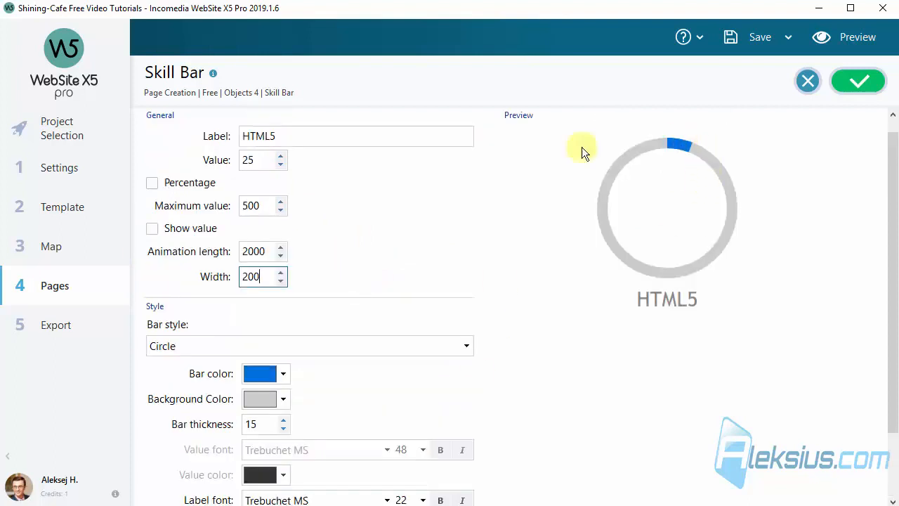
{"action": "left_click", "coordinate": [284, 374]}
{"action": "left_click", "coordinate": [315, 330]}
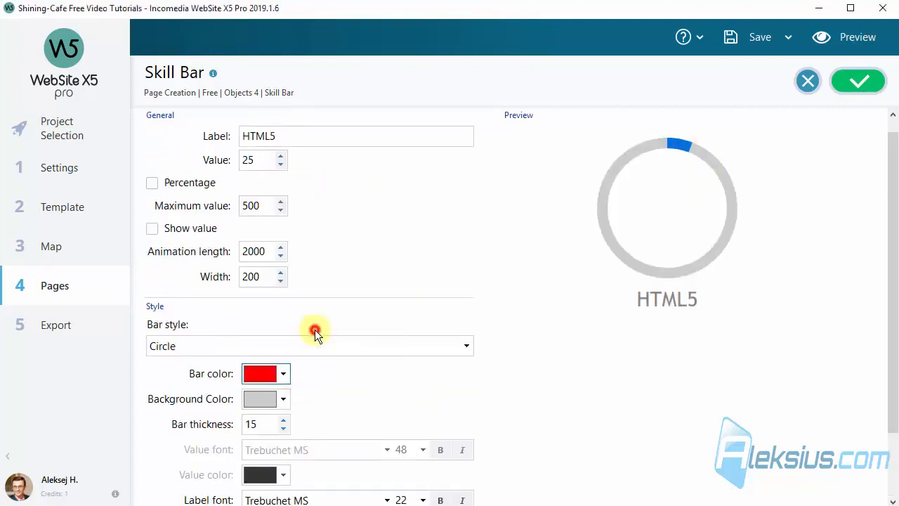
{"action": "left_click", "coordinate": [284, 399]}
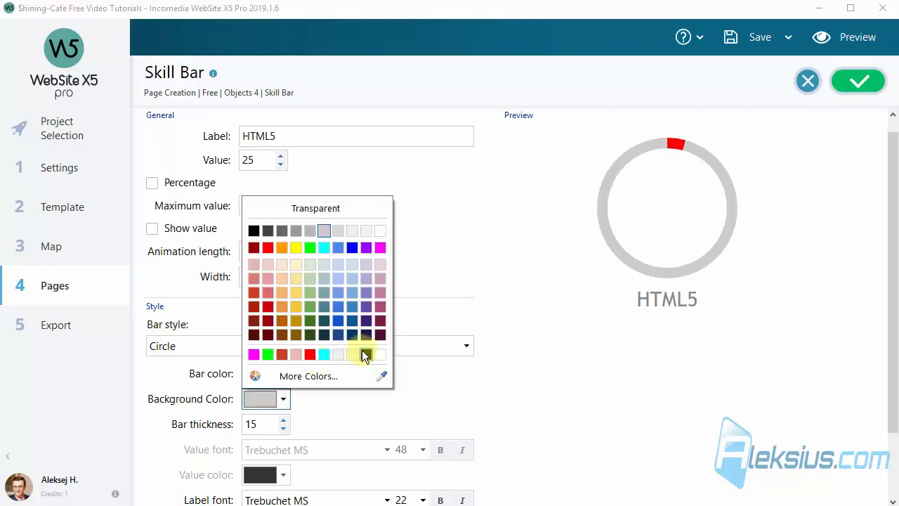
{"action": "left_click", "coordinate": [382, 353]}
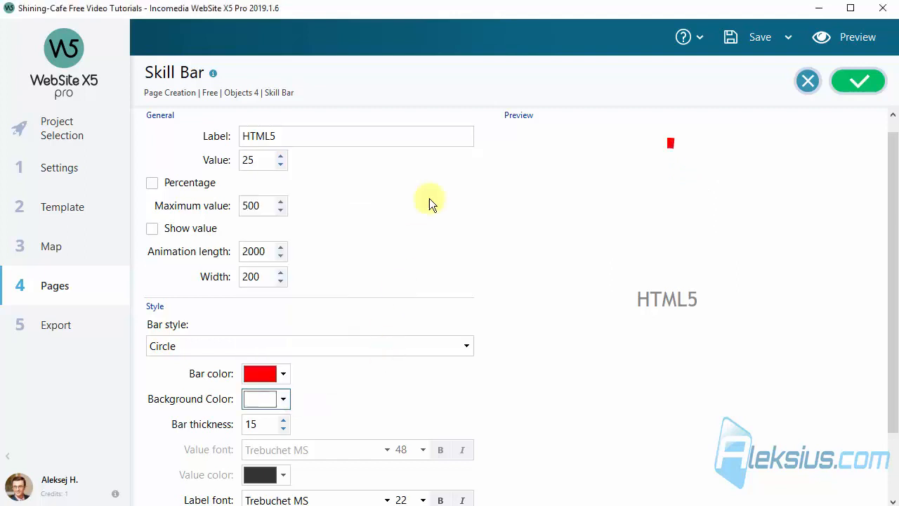
{"action": "left_click", "coordinate": [284, 400]}
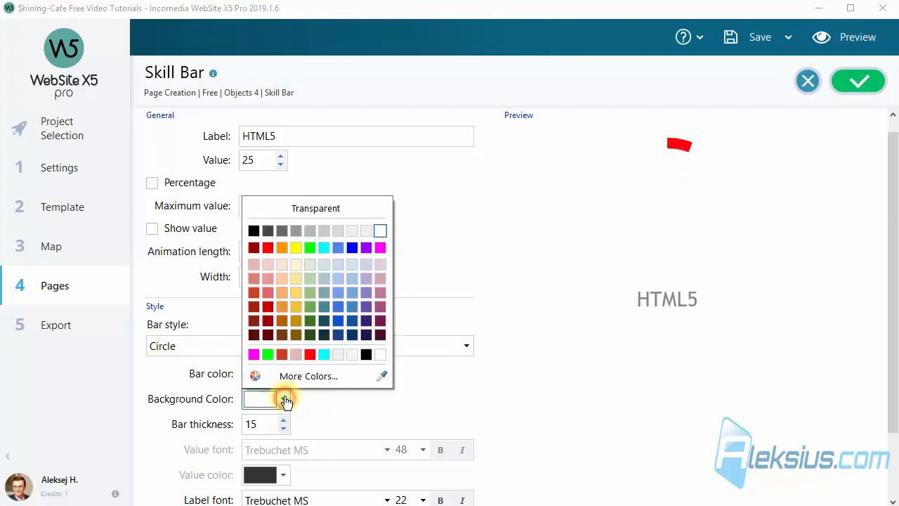
{"action": "left_click", "coordinate": [354, 236]}
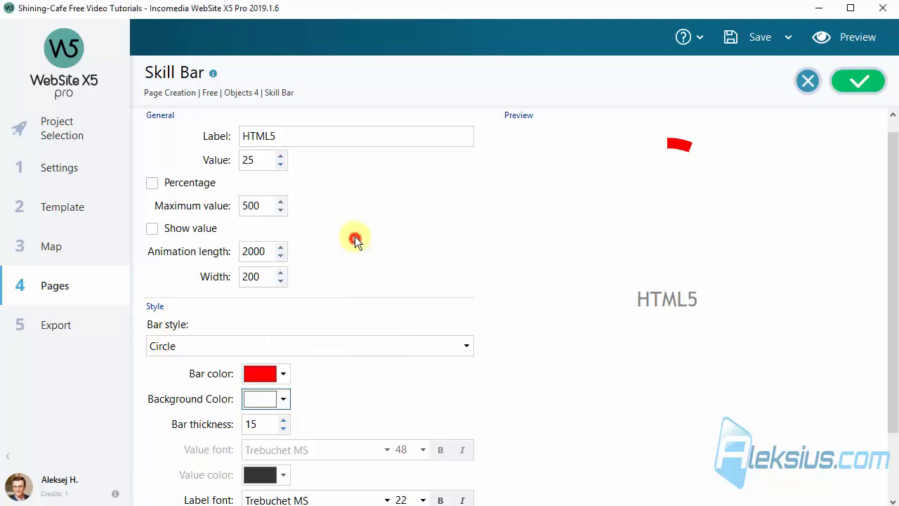
{"action": "left_click", "coordinate": [282, 399]}
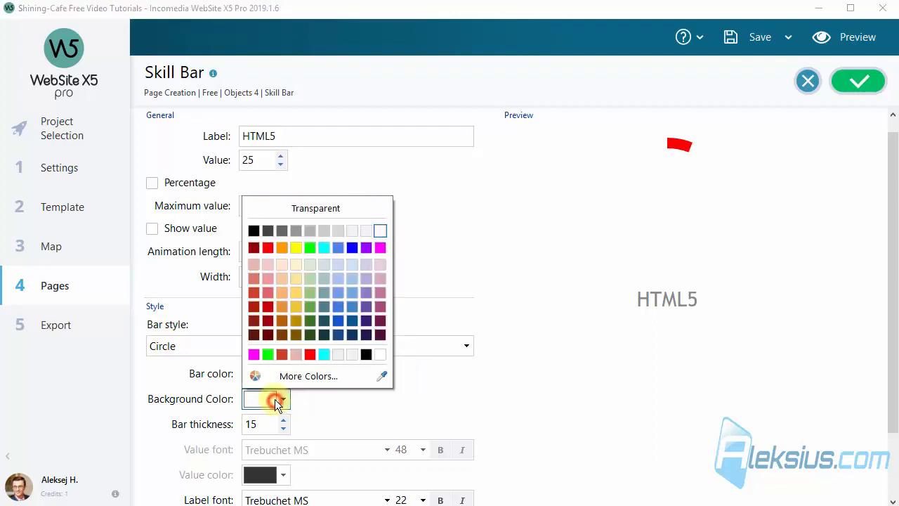
{"action": "left_click", "coordinate": [302, 237]}
{"action": "left_click", "coordinate": [441, 209]}
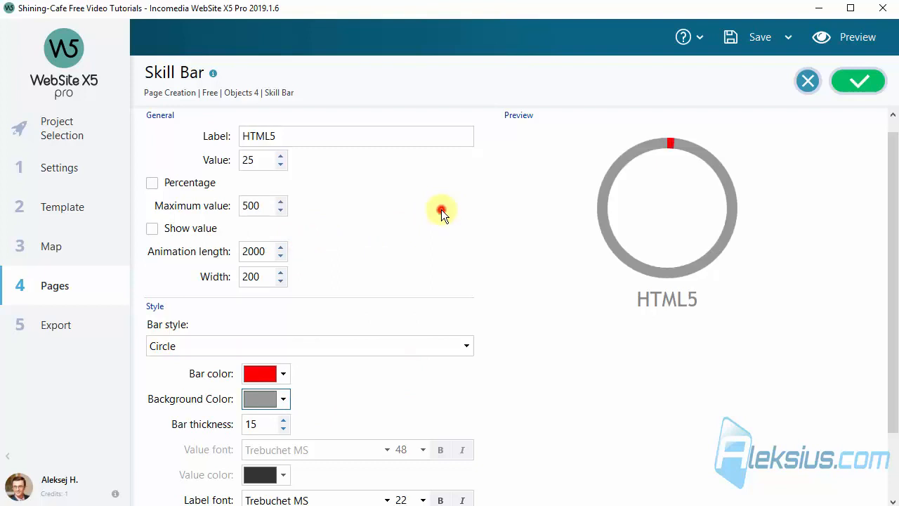
{"action": "scroll", "coordinate": [436, 227], "scroll_direction": "down", "scroll_amount": 3}
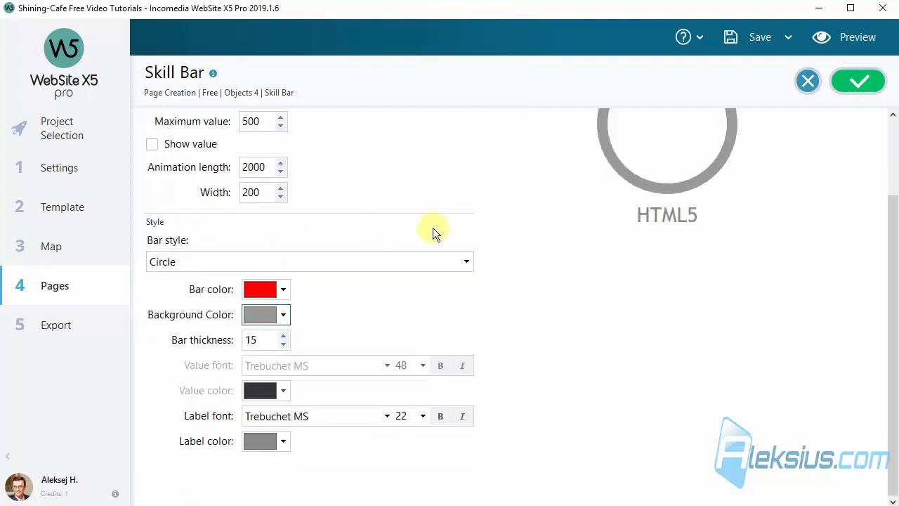
{"action": "left_click", "coordinate": [846, 39]}
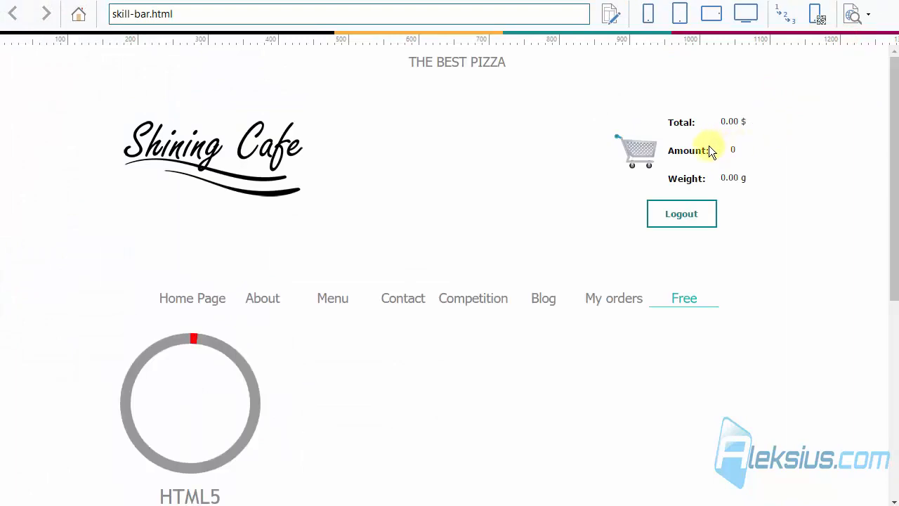
- Check the HTML5 ring in the preview, close it, and confirm the skill bar settings
{"action": "scroll", "coordinate": [706, 149], "scroll_direction": "down", "scroll_amount": 2}
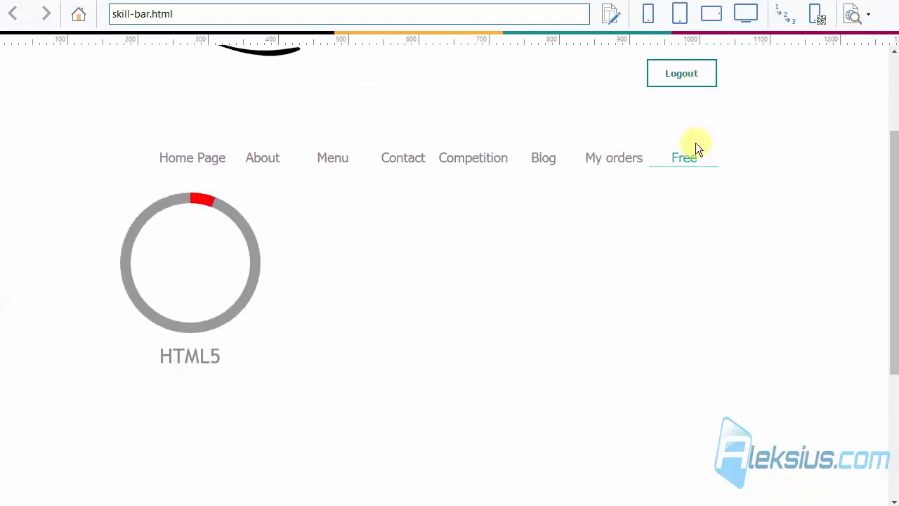
{"action": "left_click", "coordinate": [155, 250]}
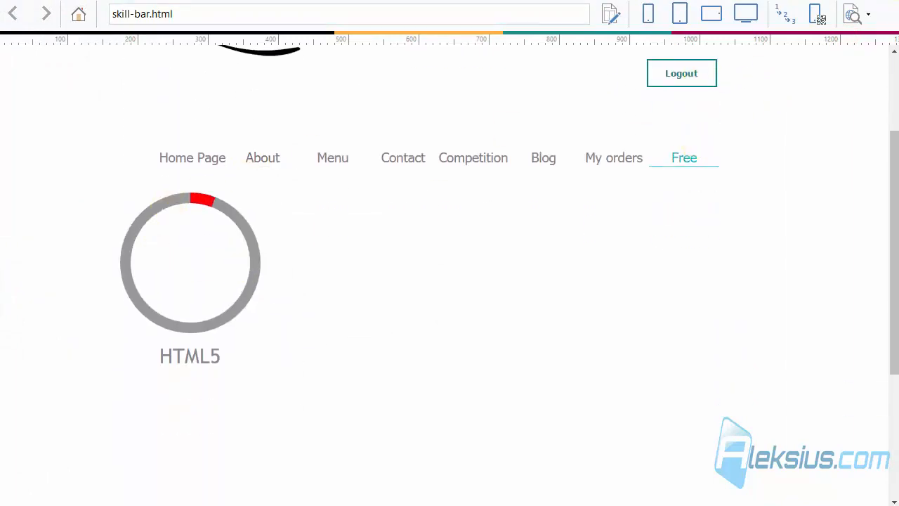
{"action": "left_click", "coordinate": [883, 2]}
{"action": "scroll", "coordinate": [637, 283], "scroll_direction": "up", "scroll_amount": 1}
{"action": "left_click", "coordinate": [638, 282]}
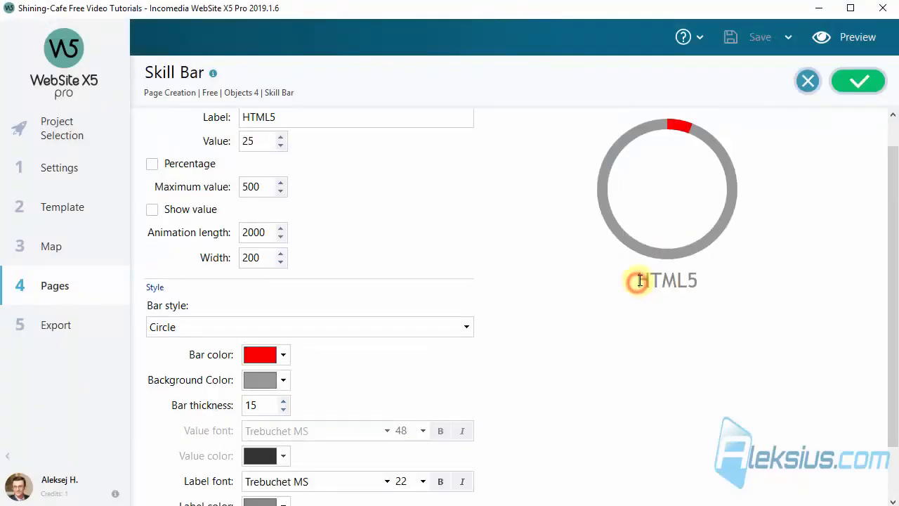
{"action": "left_click", "coordinate": [868, 85]}
- Copy the skill bar to the second cell as a Classic bar labelled CSS showing 50%
{"action": "left_click_drag", "start_coordinate": [246, 231], "coordinate": [310, 236]}
{"action": "double_click", "coordinate": [308, 238]}
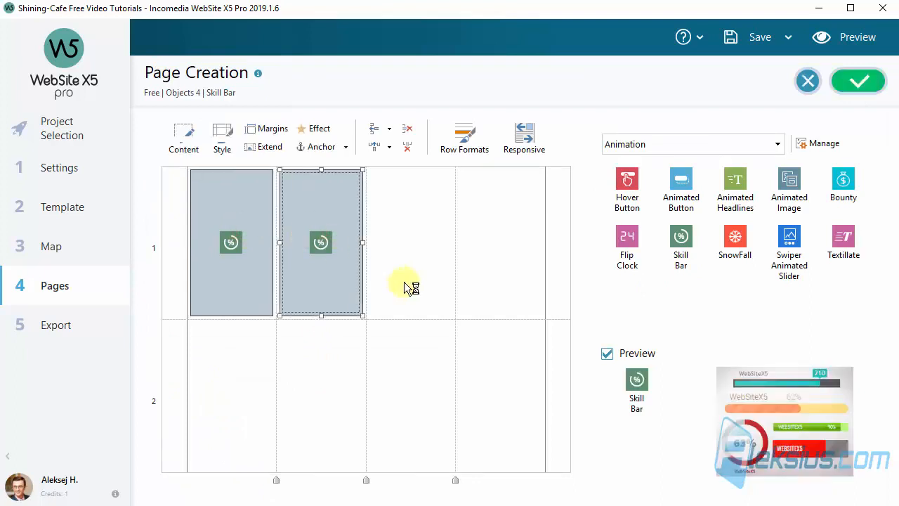
{"action": "scroll", "coordinate": [331, 245], "scroll_direction": "up", "scroll_amount": 1}
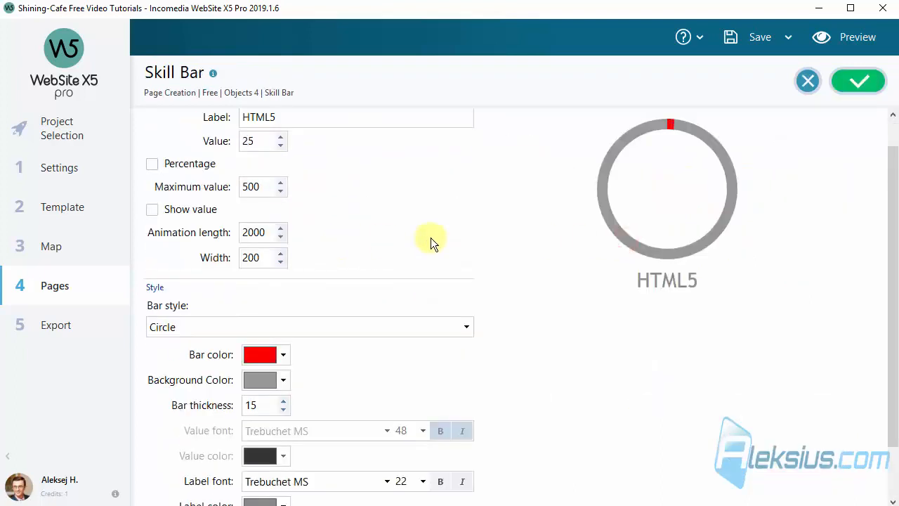
{"action": "left_click", "coordinate": [244, 325]}
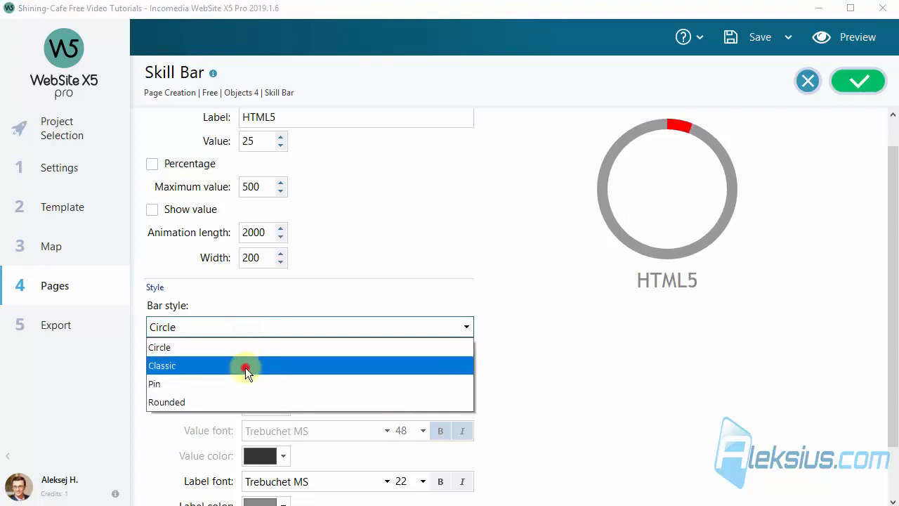
{"action": "left_click", "coordinate": [245, 367]}
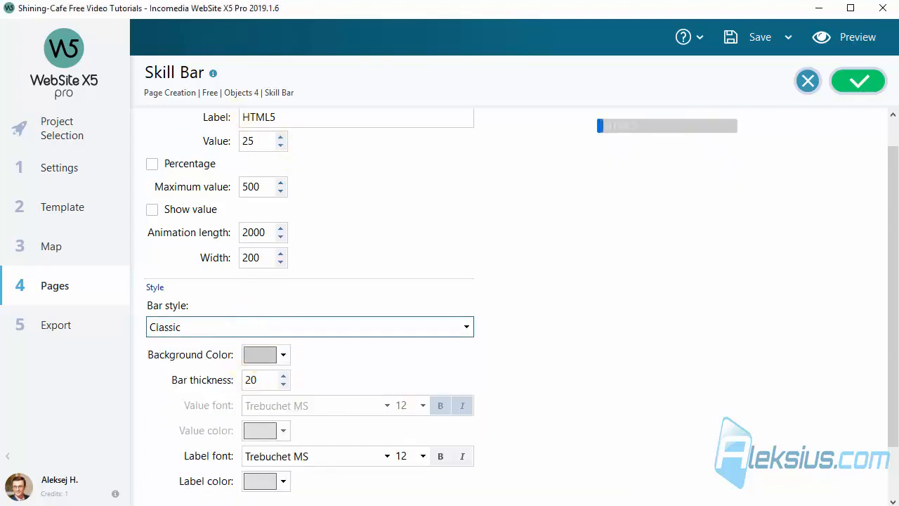
{"action": "double_click", "coordinate": [311, 115]}
{"action": "type", "text": "CSS"}
{"action": "left_click", "coordinate": [397, 216]}
{"action": "double_click", "coordinate": [257, 141]}
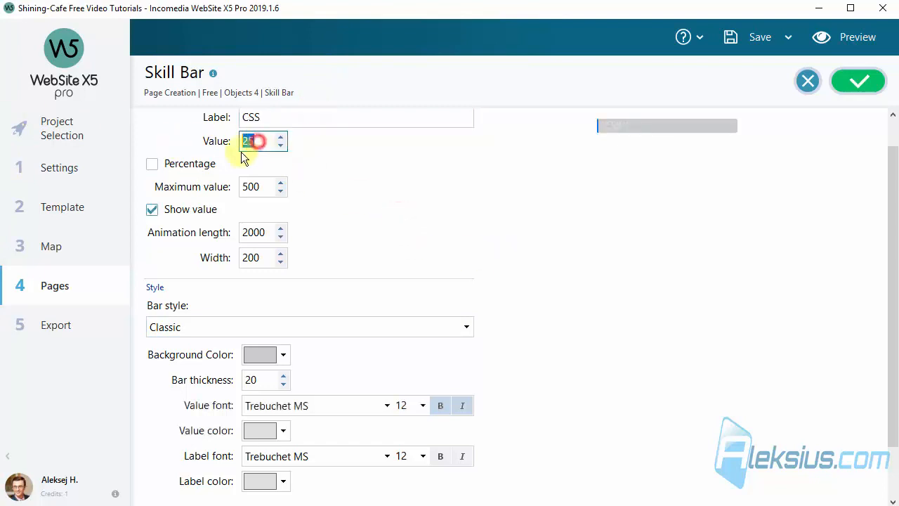
{"action": "type", "text": "50"}
{"action": "left_click", "coordinate": [378, 165]}
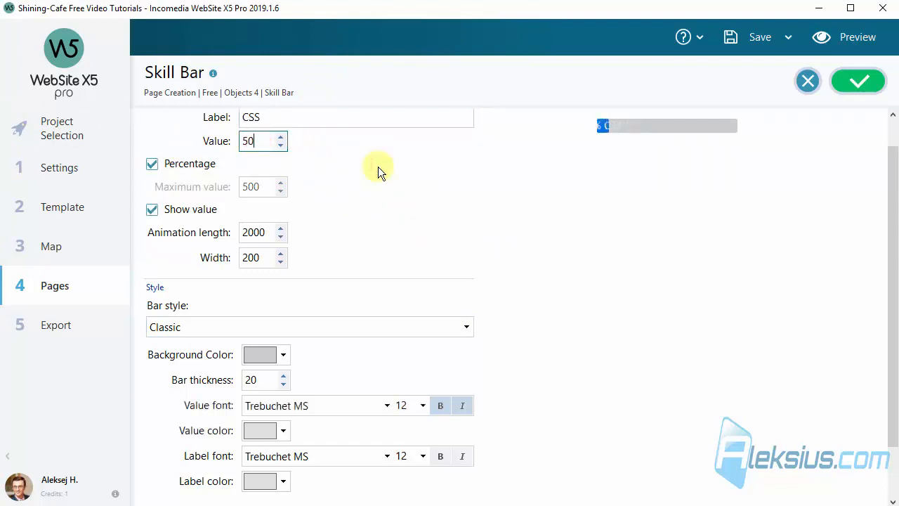
- Set value and label text size 14, with white value text and white bar background
{"action": "scroll", "coordinate": [491, 211], "scroll_direction": "down", "scroll_amount": 3}
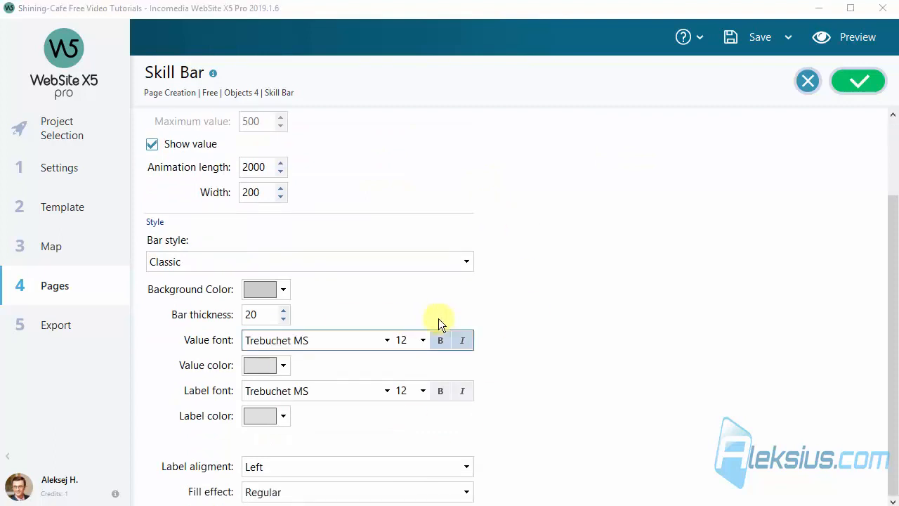
{"action": "left_click", "coordinate": [423, 341]}
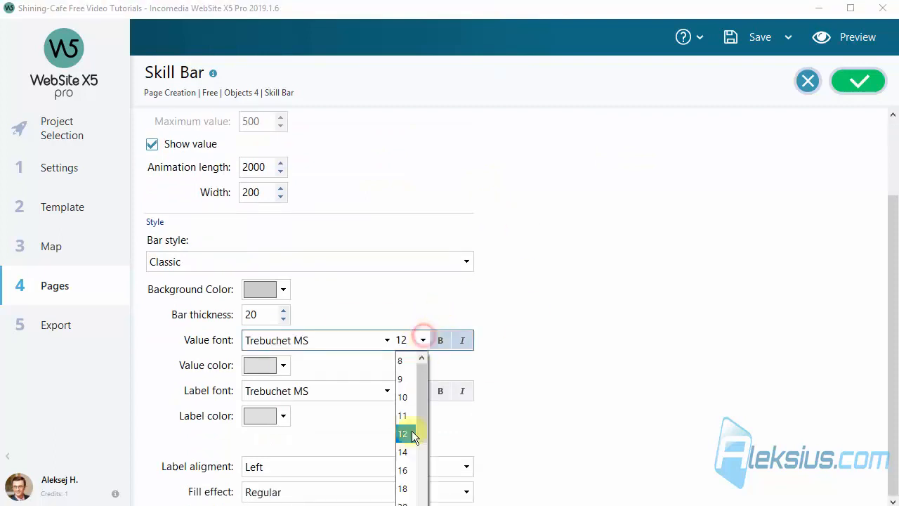
{"action": "left_click", "coordinate": [405, 453]}
{"action": "left_click", "coordinate": [423, 391]}
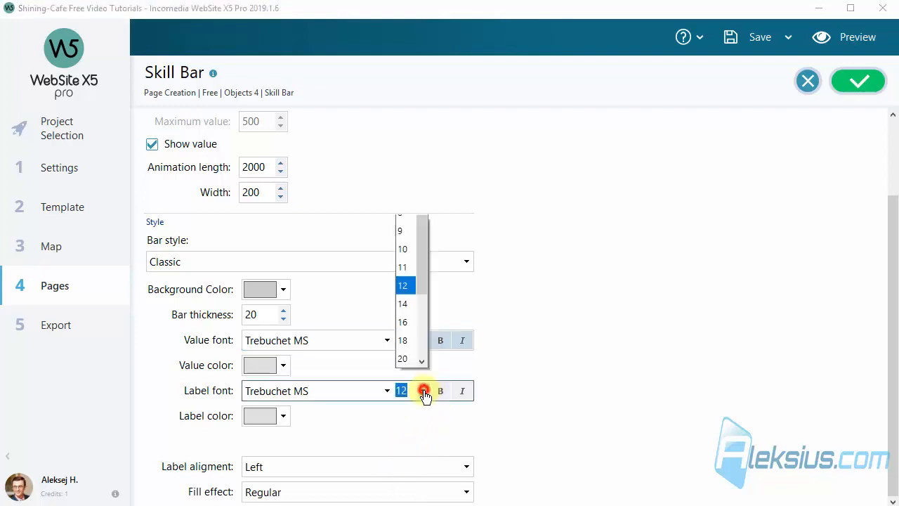
{"action": "left_click", "coordinate": [403, 318]}
{"action": "scroll", "coordinate": [565, 310], "scroll_direction": "up", "scroll_amount": 2}
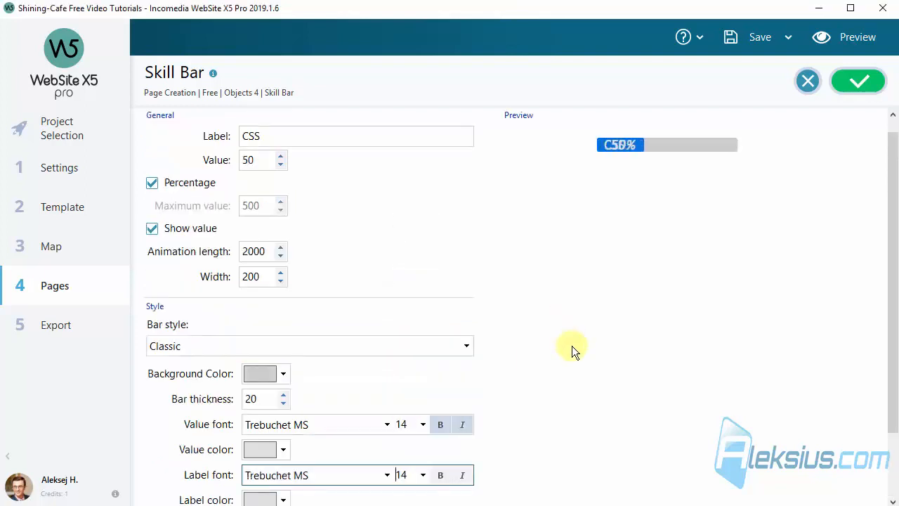
{"action": "left_click", "coordinate": [265, 449]}
{"action": "left_click", "coordinate": [385, 283]}
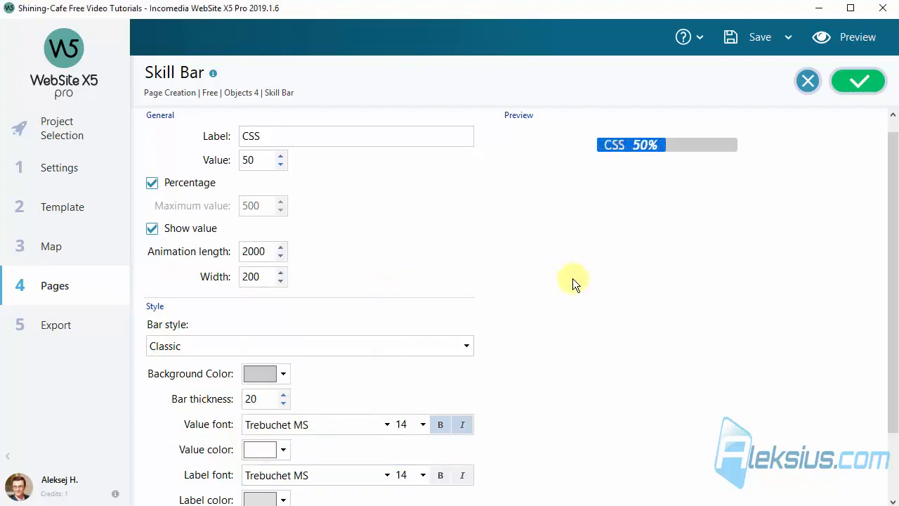
{"action": "left_click", "coordinate": [284, 374]}
{"action": "left_click", "coordinate": [254, 329]}
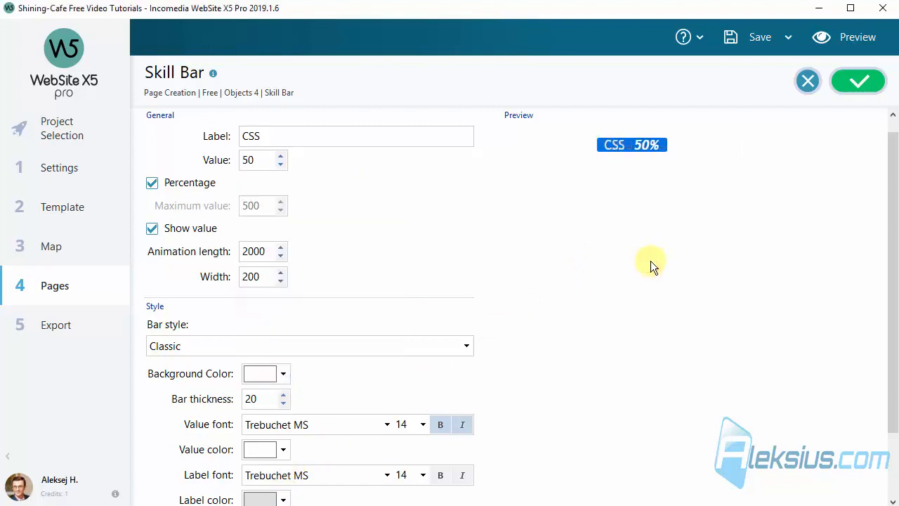
{"action": "left_click", "coordinate": [612, 301]}
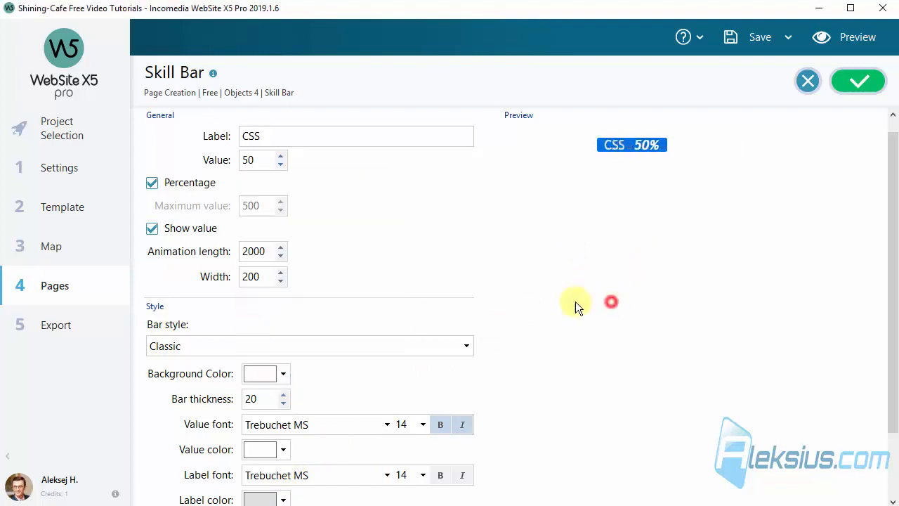
- Make the label white, background light grey, fill Striped, and label right-aligned
{"action": "left_click", "coordinate": [285, 499]}
{"action": "left_click", "coordinate": [252, 457]}
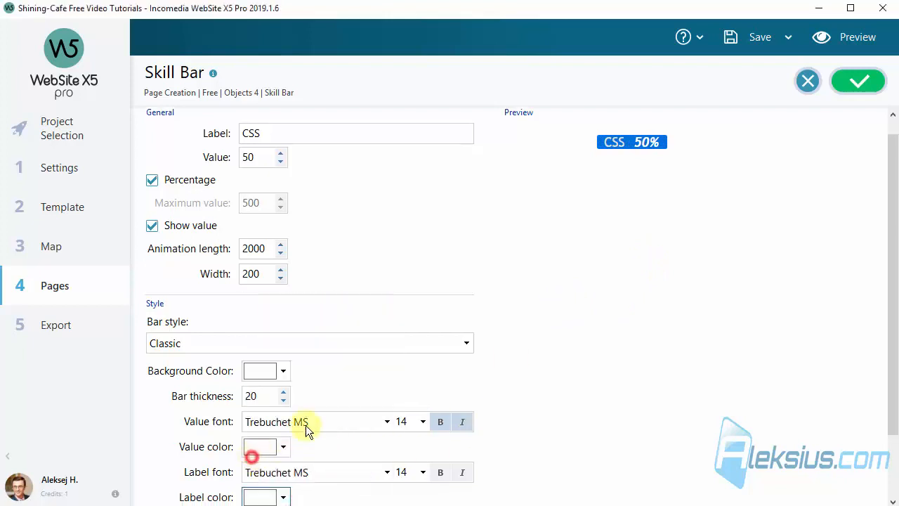
{"action": "left_click", "coordinate": [284, 371]}
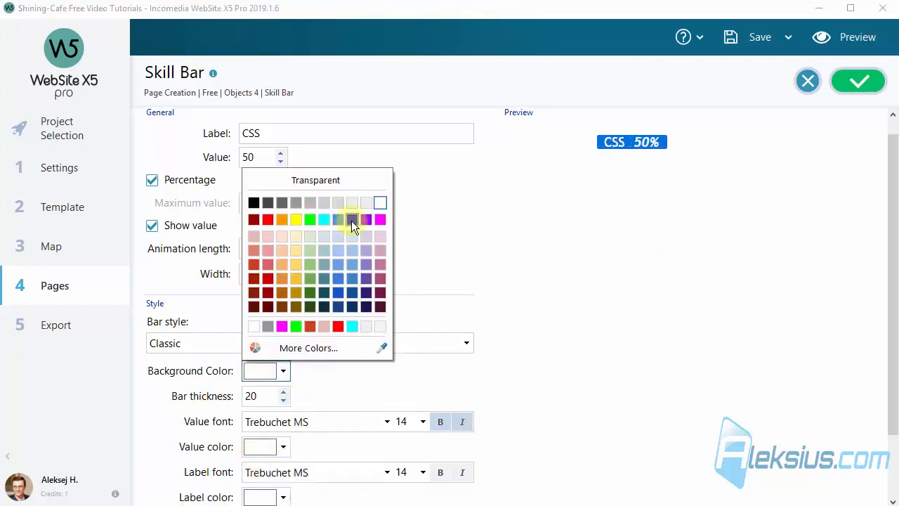
{"action": "left_click", "coordinate": [327, 206]}
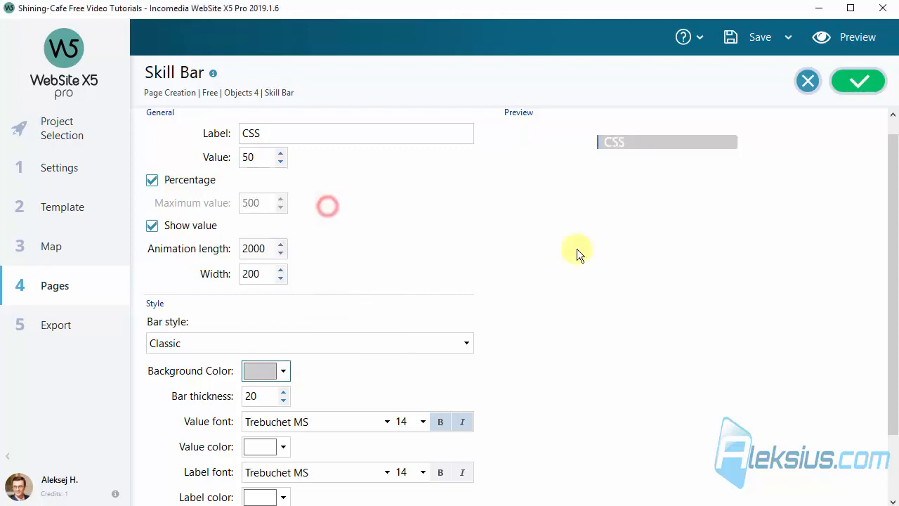
{"action": "left_click", "coordinate": [700, 253]}
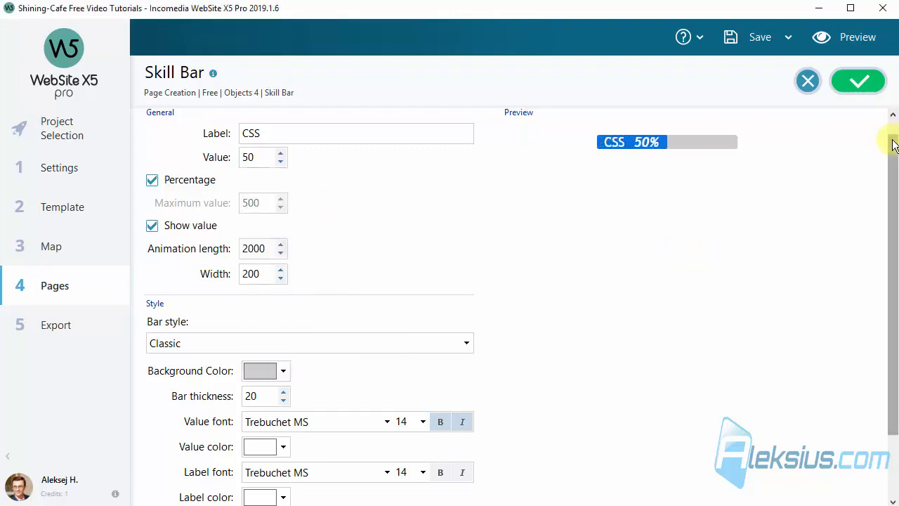
{"action": "left_click_drag", "start_coordinate": [895, 150], "coordinate": [893, 210]}
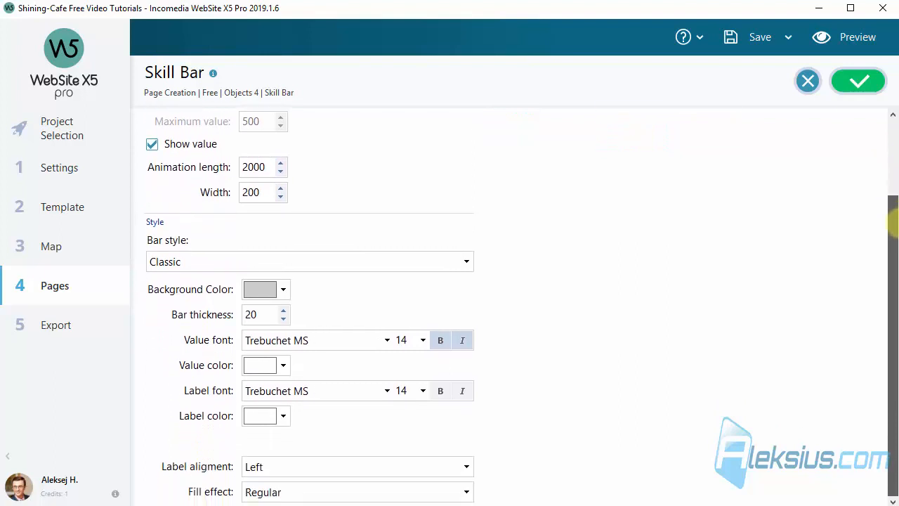
{"action": "left_click", "coordinate": [341, 492]}
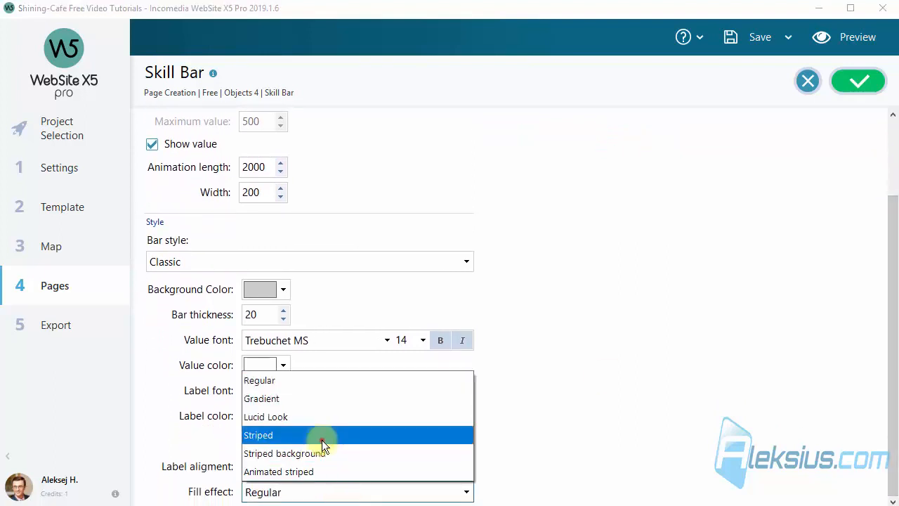
{"action": "left_click", "coordinate": [322, 437]}
{"action": "scroll", "coordinate": [567, 391], "scroll_direction": "up", "scroll_amount": 3}
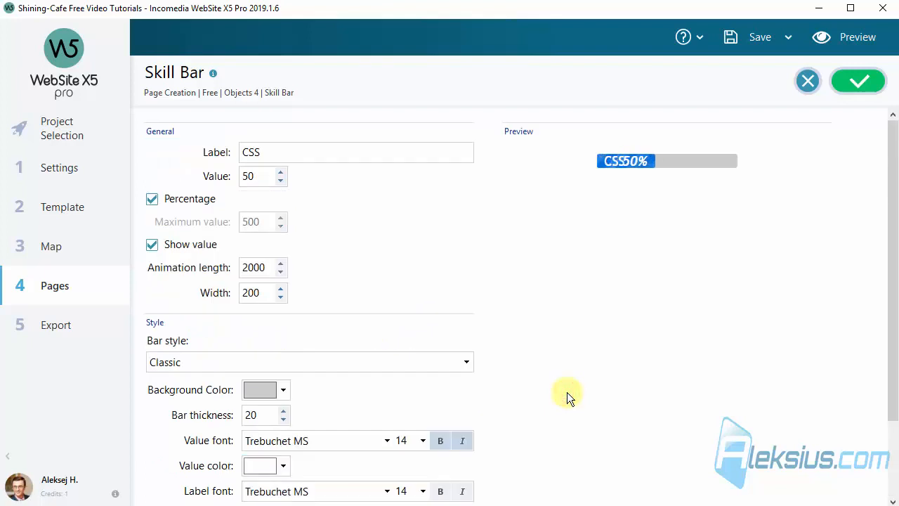
{"action": "scroll", "coordinate": [567, 393], "scroll_direction": "down", "scroll_amount": 3}
{"action": "left_click", "coordinate": [298, 466]}
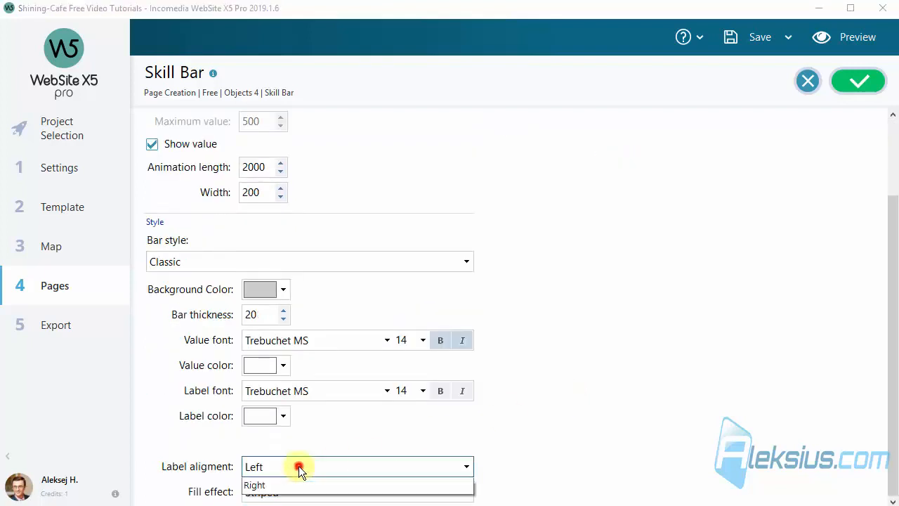
{"action": "left_click", "coordinate": [299, 502]}
{"action": "scroll", "coordinate": [622, 358], "scroll_direction": "up", "scroll_amount": 3}
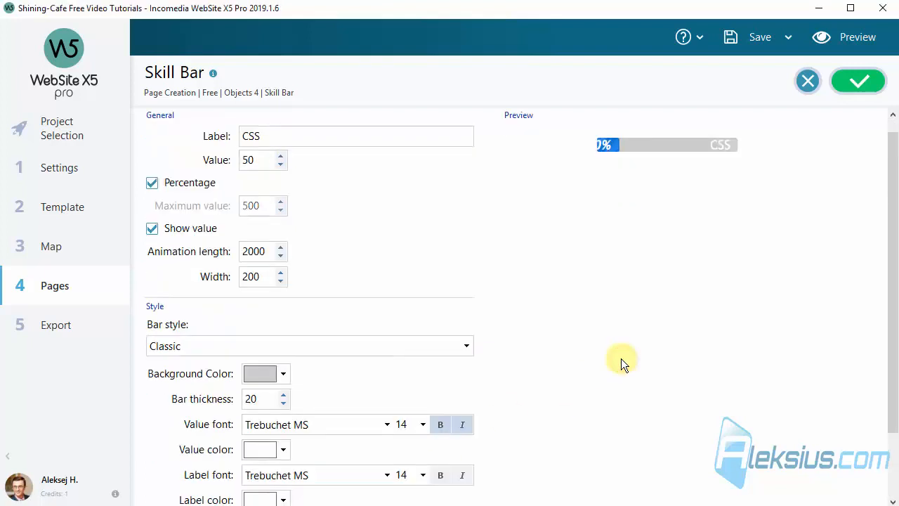
- Preview the page with the CSS bar, then close the CSS skill bar settings
{"action": "left_click", "coordinate": [843, 39]}
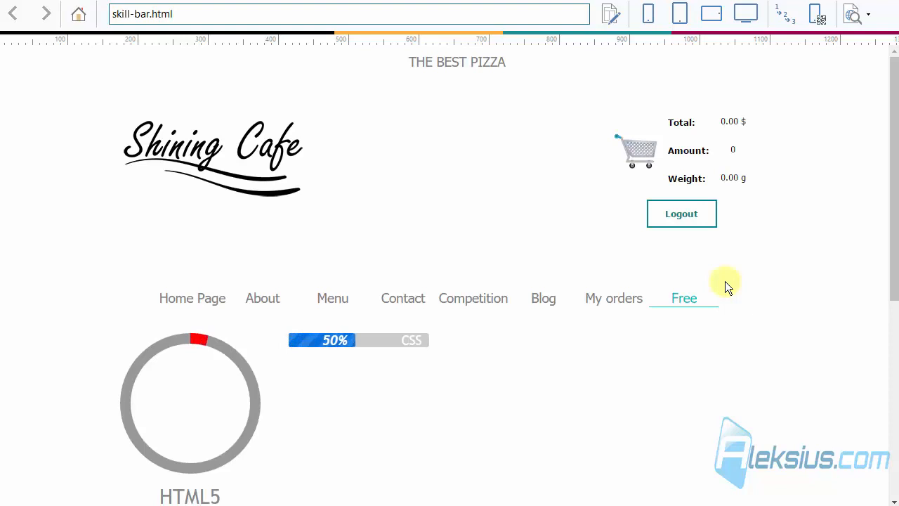
{"action": "scroll", "coordinate": [725, 281], "scroll_direction": "down", "scroll_amount": 2}
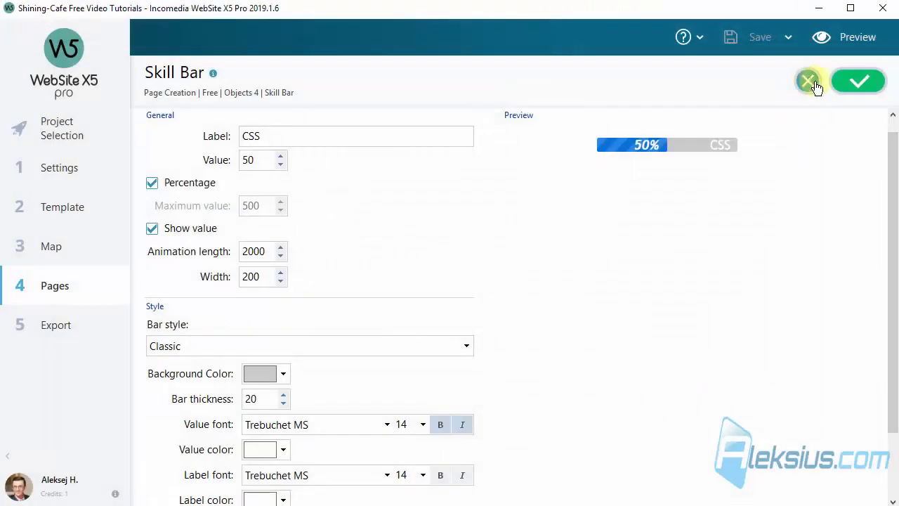
{"action": "left_click", "coordinate": [808, 81]}
- Copy the CSS bar into the third column as a Pin-style bar, keeping white value text
{"action": "left_click_drag", "start_coordinate": [321, 243], "coordinate": [457, 215]}
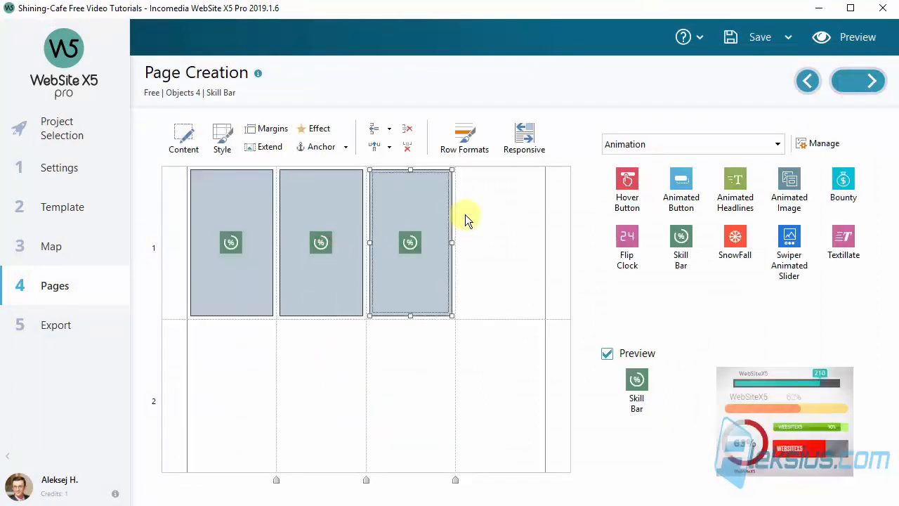
{"action": "double_click", "coordinate": [424, 216]}
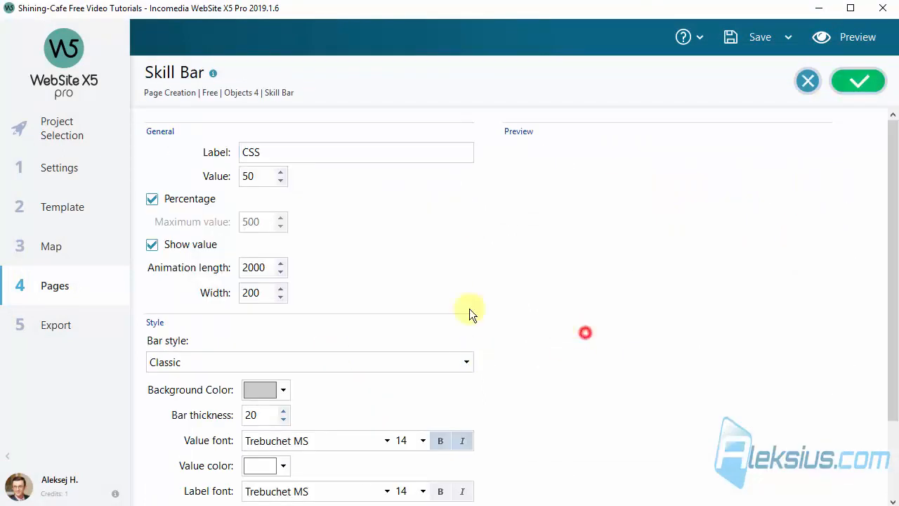
{"action": "left_click", "coordinate": [328, 365]}
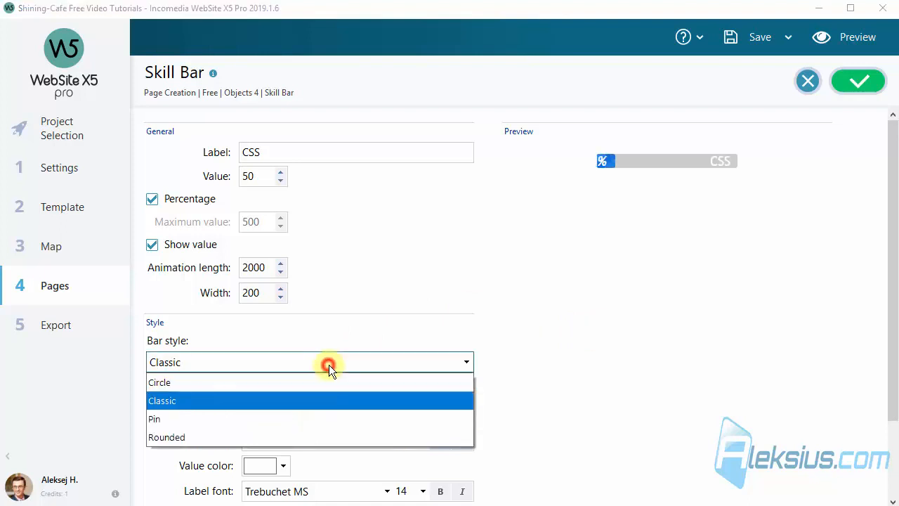
{"action": "left_click", "coordinate": [315, 419]}
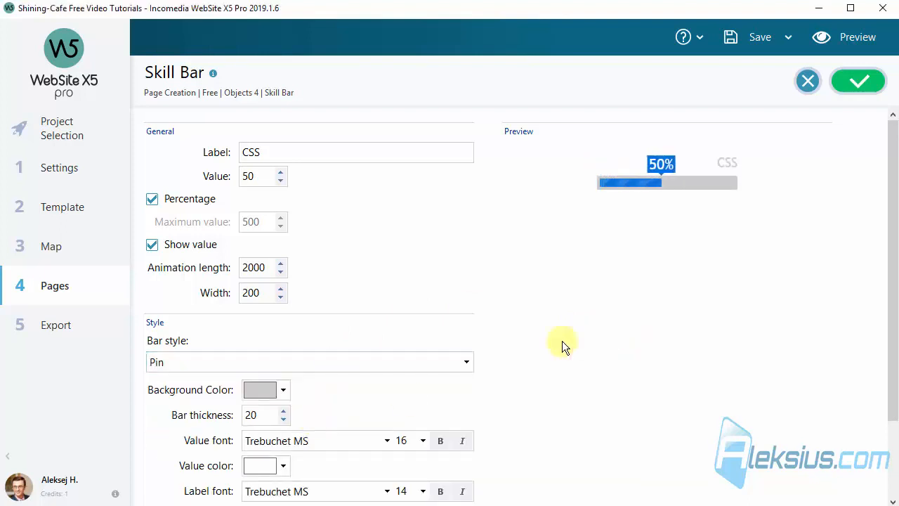
{"action": "scroll", "coordinate": [482, 320], "scroll_direction": "down", "scroll_amount": 3}
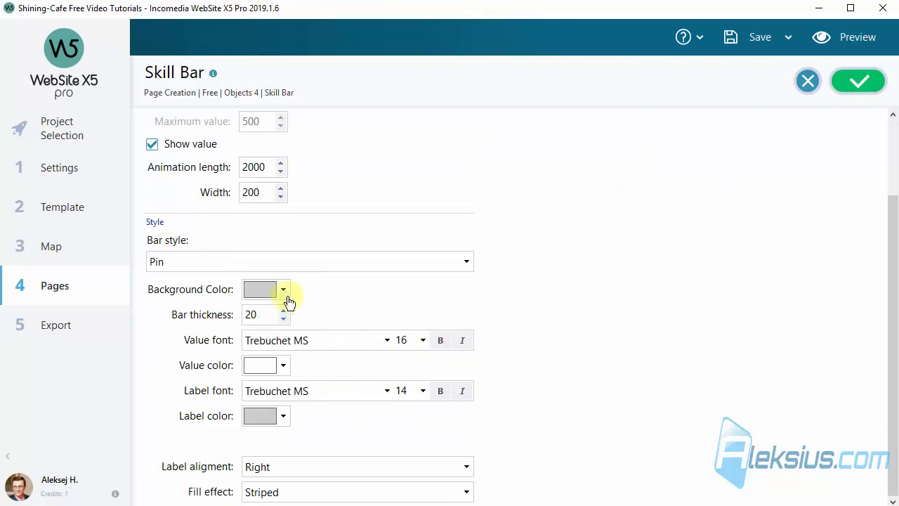
{"action": "scroll", "coordinate": [294, 323], "scroll_direction": "up", "scroll_amount": 3}
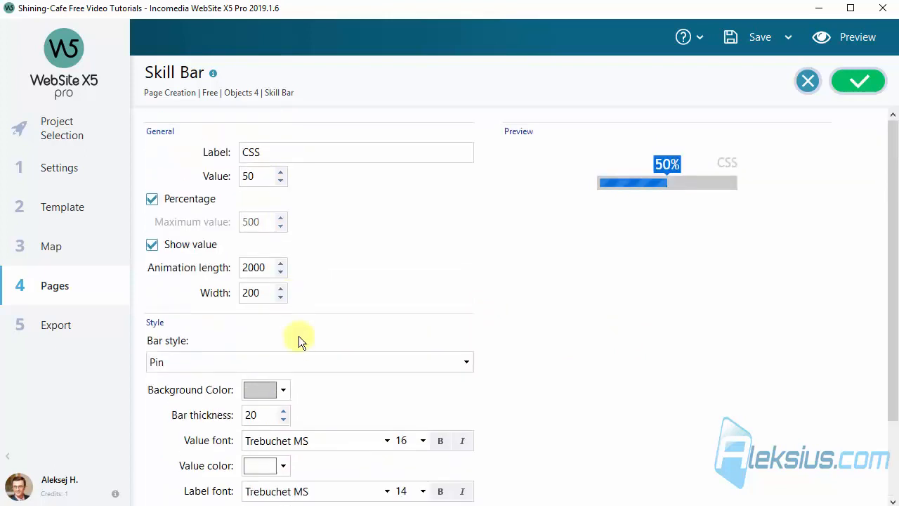
{"action": "left_click", "coordinate": [283, 467]}
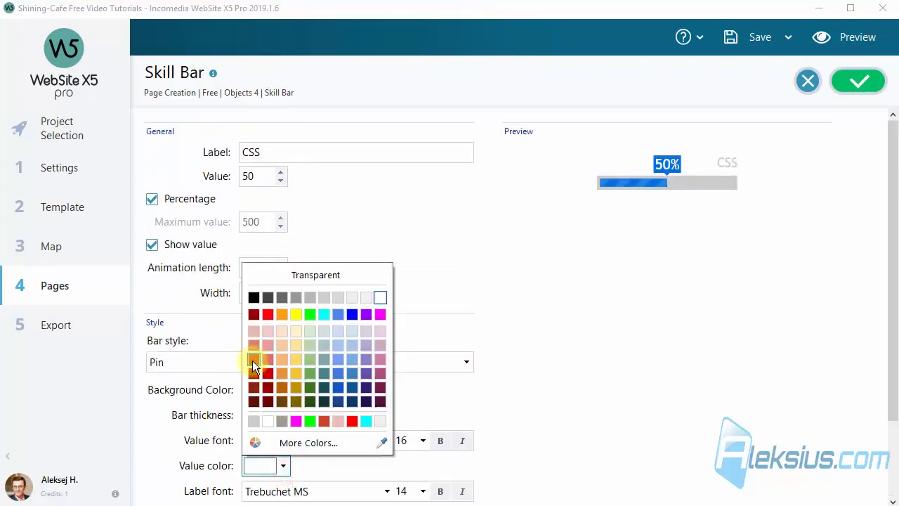
{"action": "left_click", "coordinate": [269, 315]}
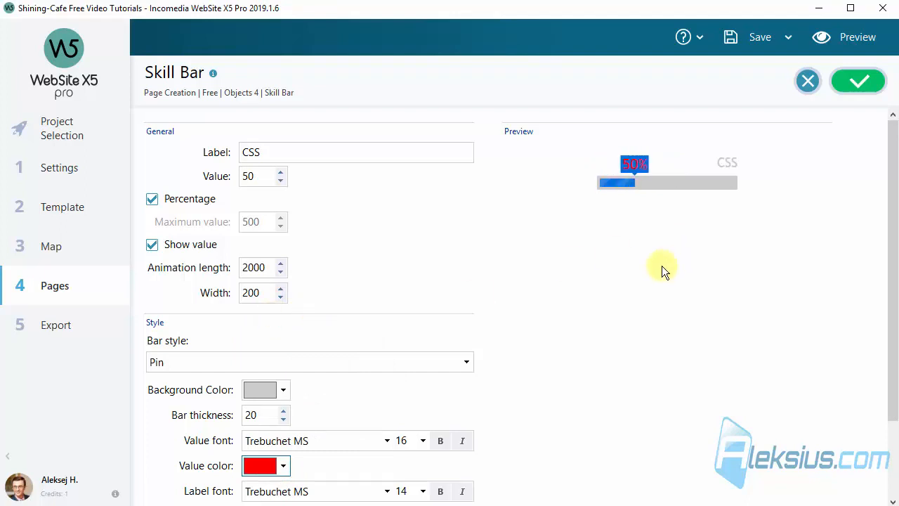
{"action": "left_click", "coordinate": [283, 465]}
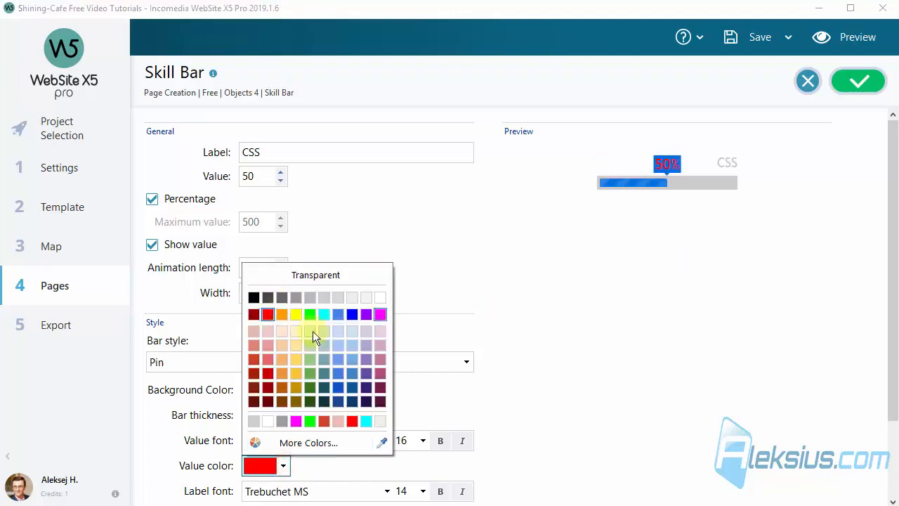
{"action": "left_click", "coordinate": [384, 302]}
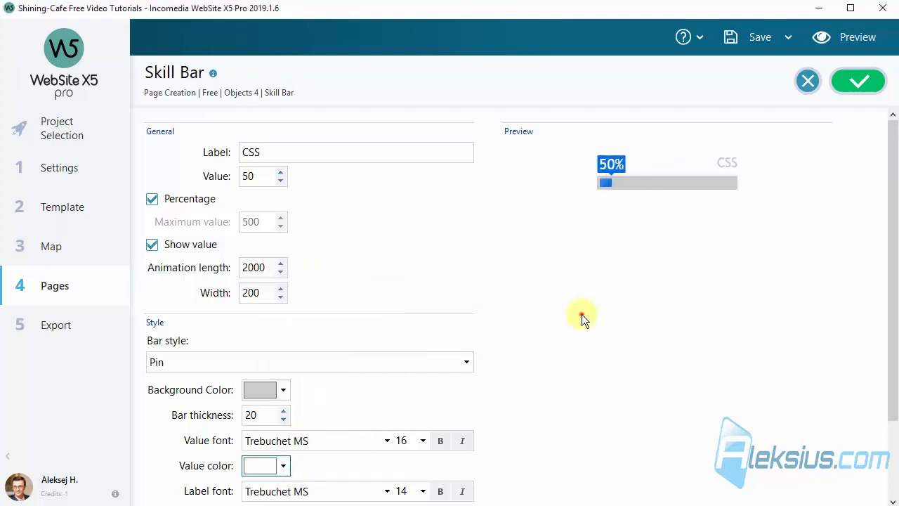
{"action": "left_click", "coordinate": [582, 314]}
{"action": "left_click_drag", "start_coordinate": [893, 202], "coordinate": [894, 295]}
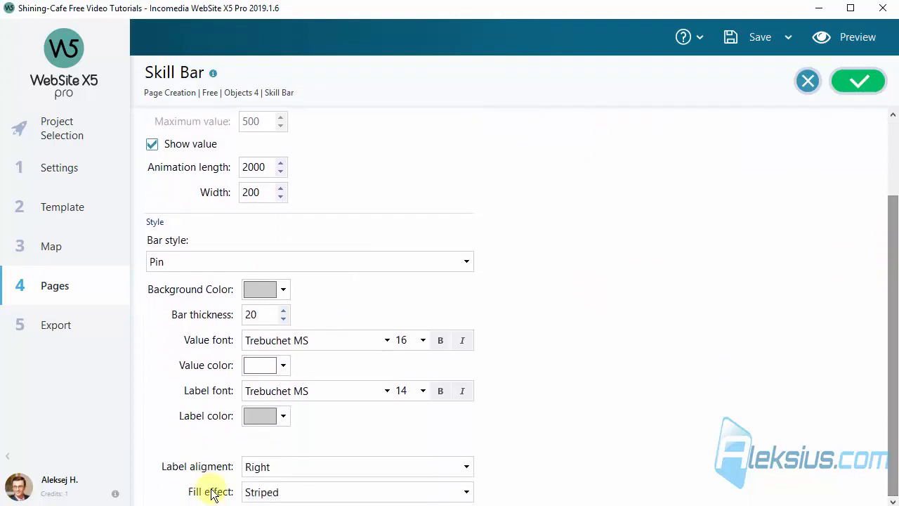
- Give it a Gradient fill, relabel it JavaScript, and save the settings
{"action": "left_click", "coordinate": [276, 491]}
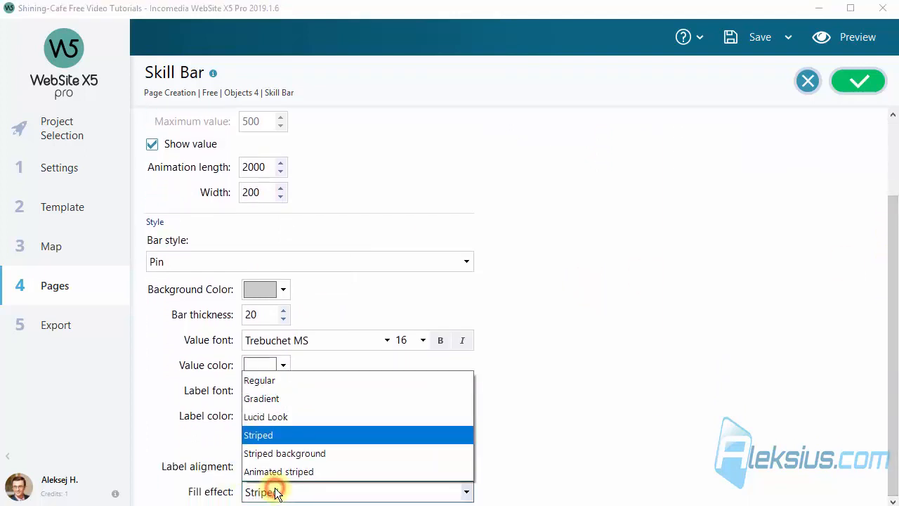
{"action": "left_click", "coordinate": [284, 402]}
{"action": "left_click_drag", "start_coordinate": [890, 363], "coordinate": [894, 239]}
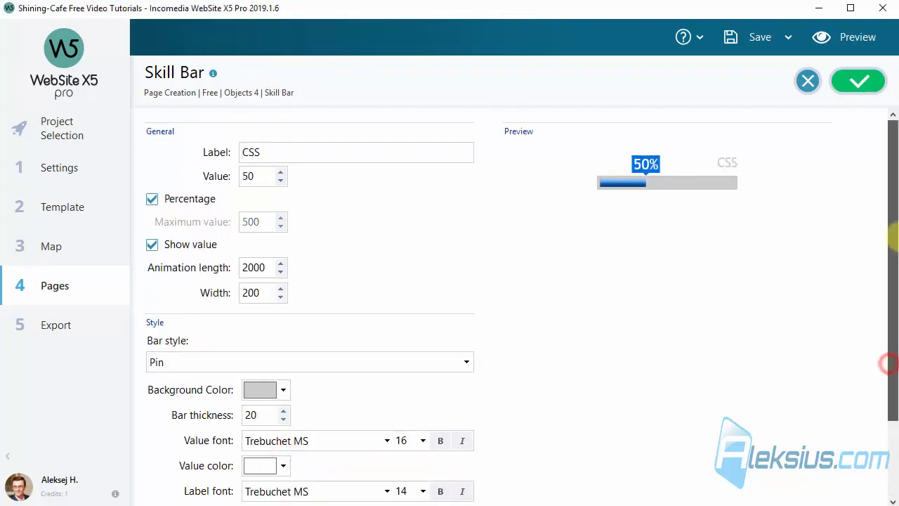
{"action": "left_click", "coordinate": [854, 82]}
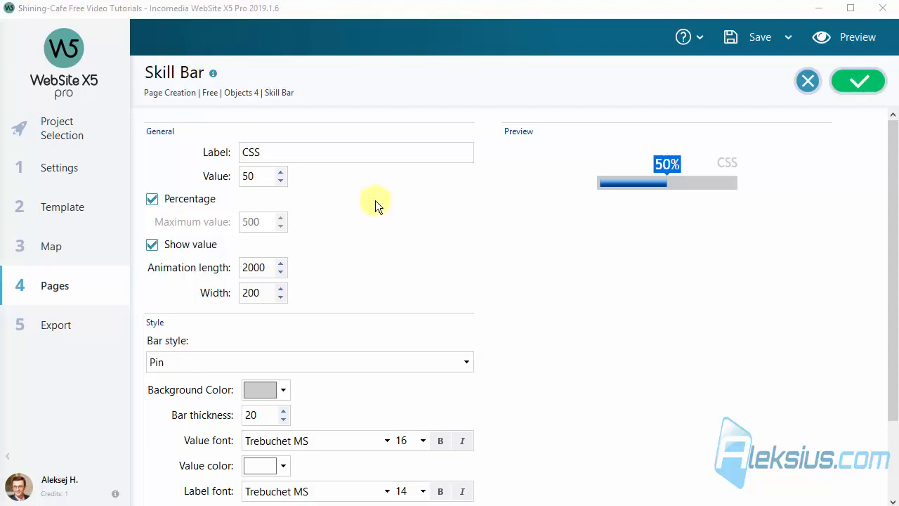
{"action": "double_click", "coordinate": [304, 152]}
{"action": "type", "text": "JavaScript"}
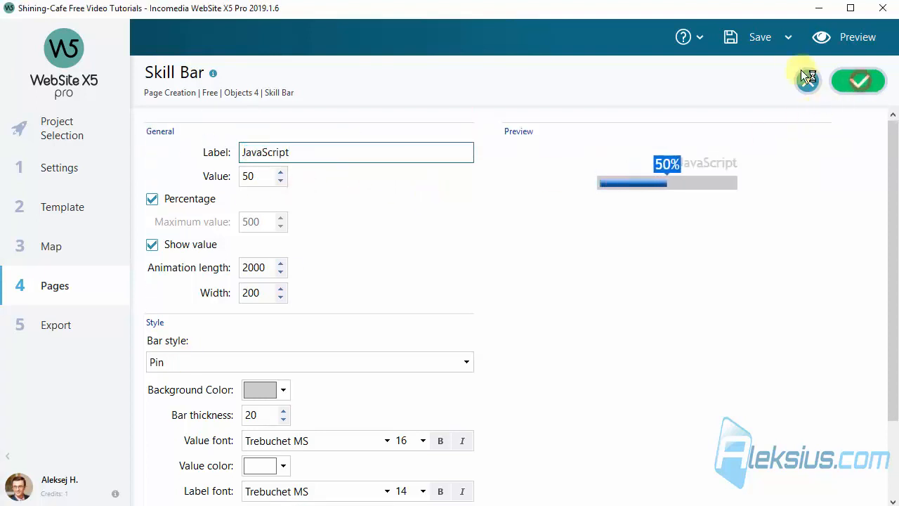
{"action": "left_click", "coordinate": [849, 43]}
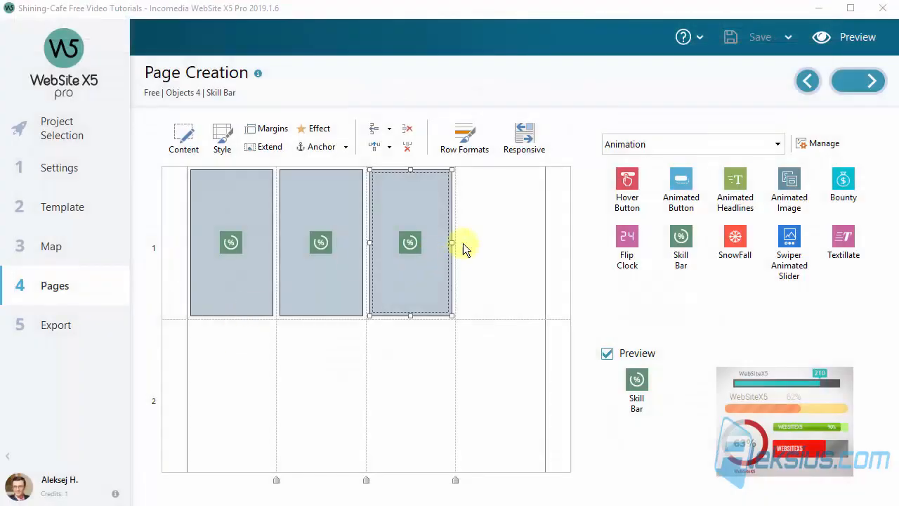
- Set the JavaScript bar's value to 75% and select the empty fourth cell
{"action": "left_click", "coordinate": [426, 219]}
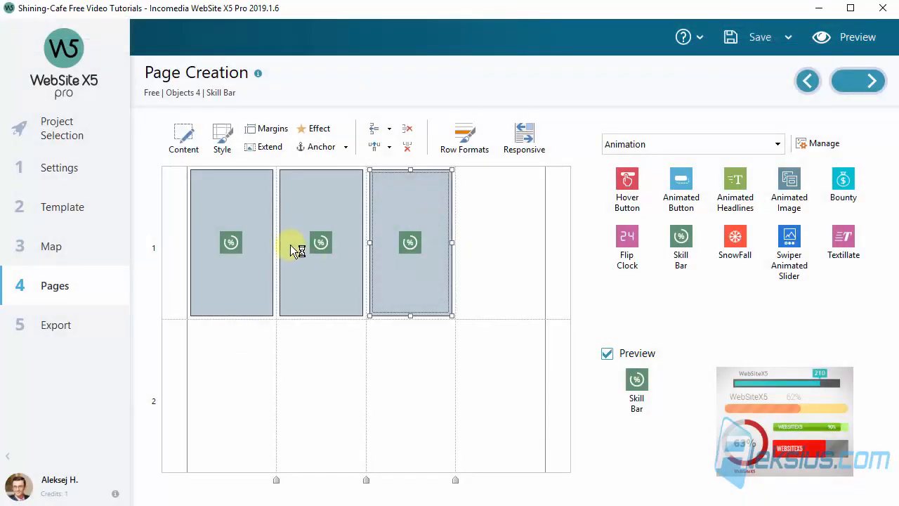
{"action": "double_click", "coordinate": [253, 176]}
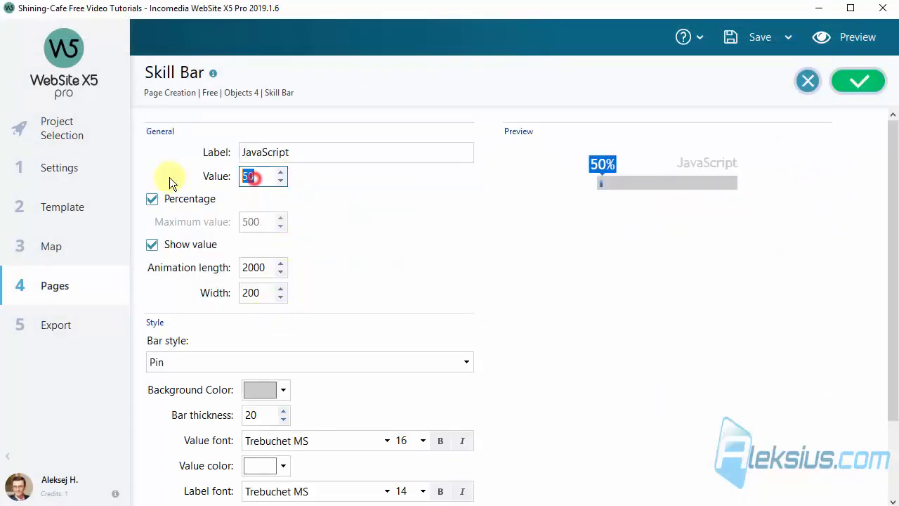
{"action": "type", "text": "4"}
{"action": "double_click", "coordinate": [257, 175]}
{"action": "type", "text": "75"}
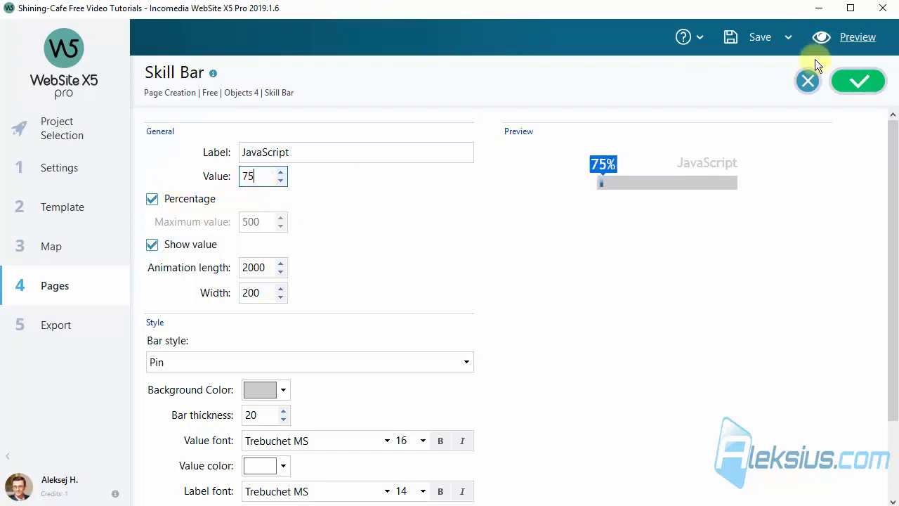
{"action": "left_click", "coordinate": [857, 79]}
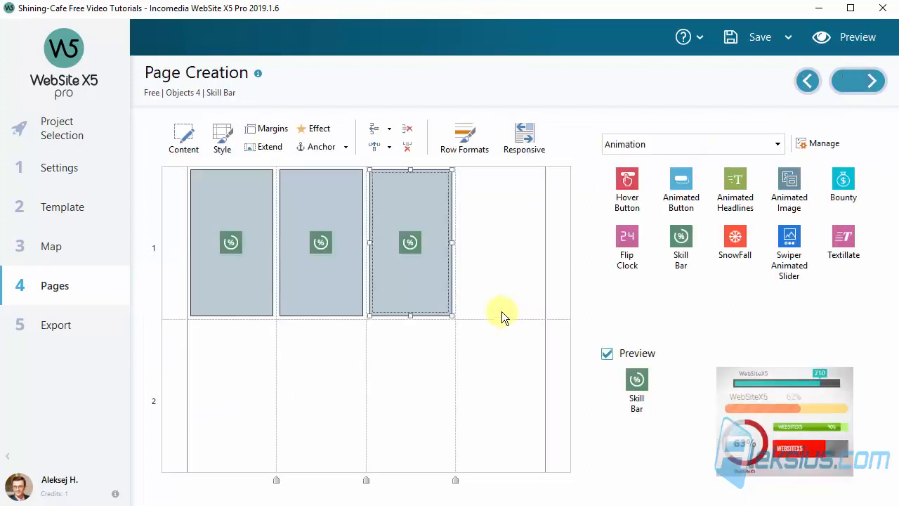
{"action": "left_click", "coordinate": [496, 215]}
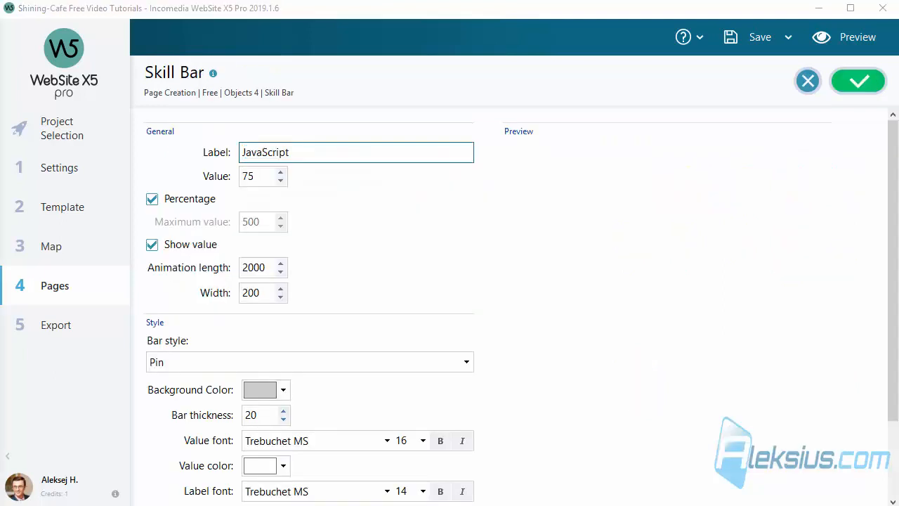
- Relabel the copied bar as UI/UX and set its value to 100
{"action": "left_click_drag", "start_coordinate": [310, 153], "coordinate": [163, 139]}
{"action": "type", "text": "UI/UX"}
{"action": "left_click", "coordinate": [261, 170]}
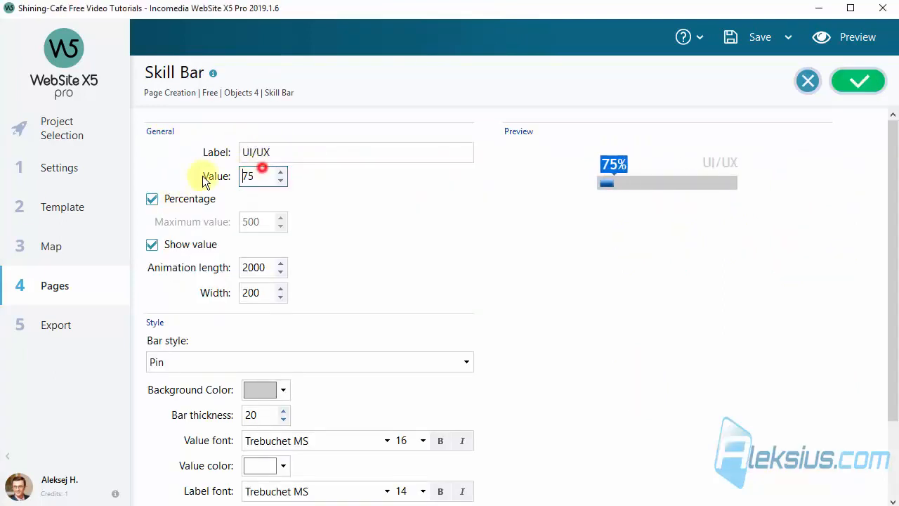
{"action": "left_click", "coordinate": [263, 178]}
{"action": "key", "text": "BackSpace"}
{"action": "type", "text": "00"}
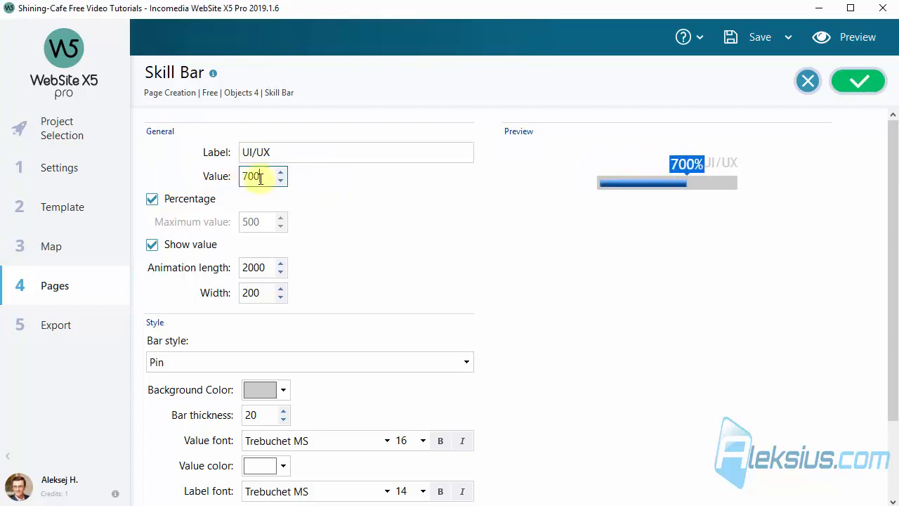
{"action": "double_click", "coordinate": [257, 175]}
{"action": "type", "text": "100"}
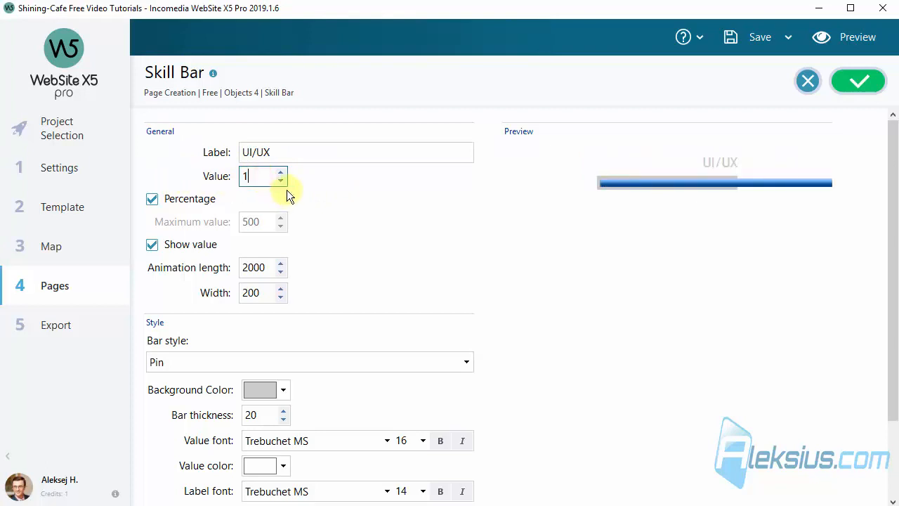
{"action": "left_click", "coordinate": [364, 197]}
- Change the UI/UX bar to the Rounded style
{"action": "scroll", "coordinate": [367, 208], "scroll_direction": "down", "scroll_amount": 2}
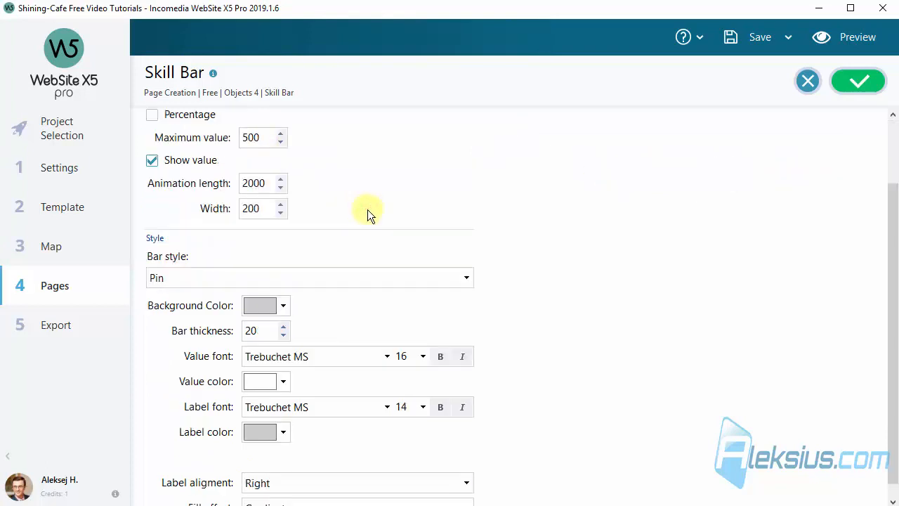
{"action": "scroll", "coordinate": [367, 209], "scroll_direction": "down", "scroll_amount": 1}
{"action": "left_click", "coordinate": [330, 260]}
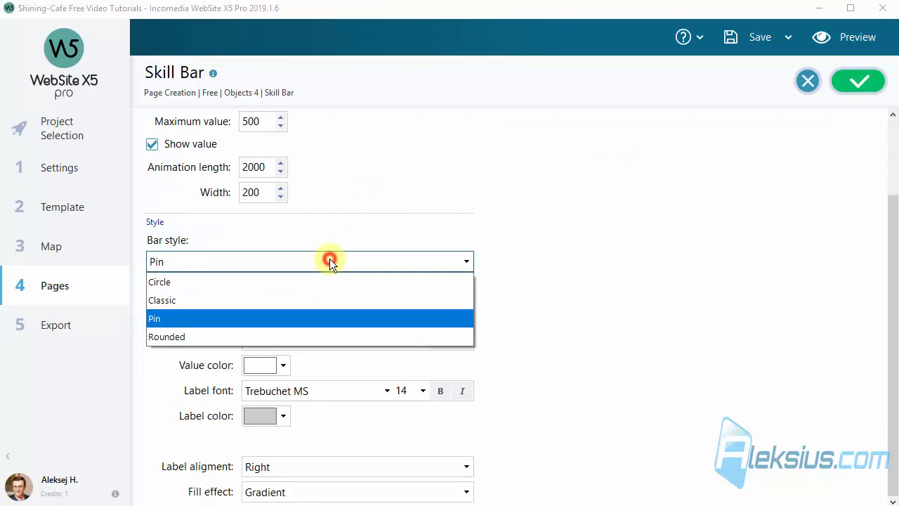
{"action": "left_click", "coordinate": [297, 336]}
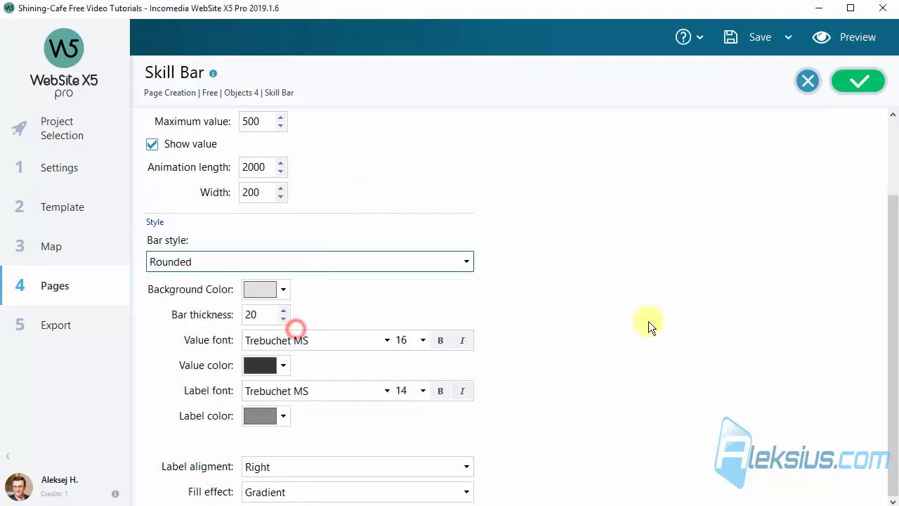
- Apply an Animated striped fill, show the value as a percentage with Right label alignment, then preview
{"action": "left_click", "coordinate": [295, 467]}
{"action": "left_click", "coordinate": [295, 466]}
{"action": "left_click", "coordinate": [295, 492]}
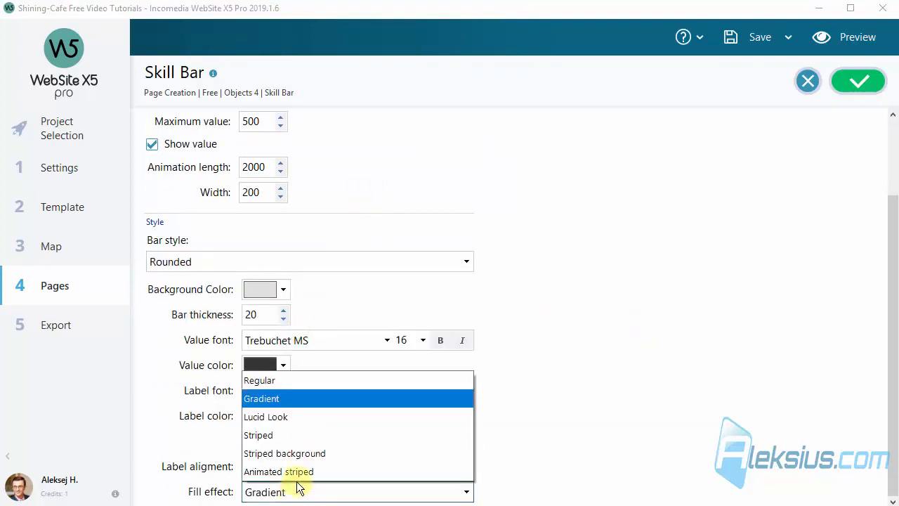
{"action": "left_click", "coordinate": [298, 474]}
{"action": "scroll", "coordinate": [594, 376], "scroll_direction": "up", "scroll_amount": 3}
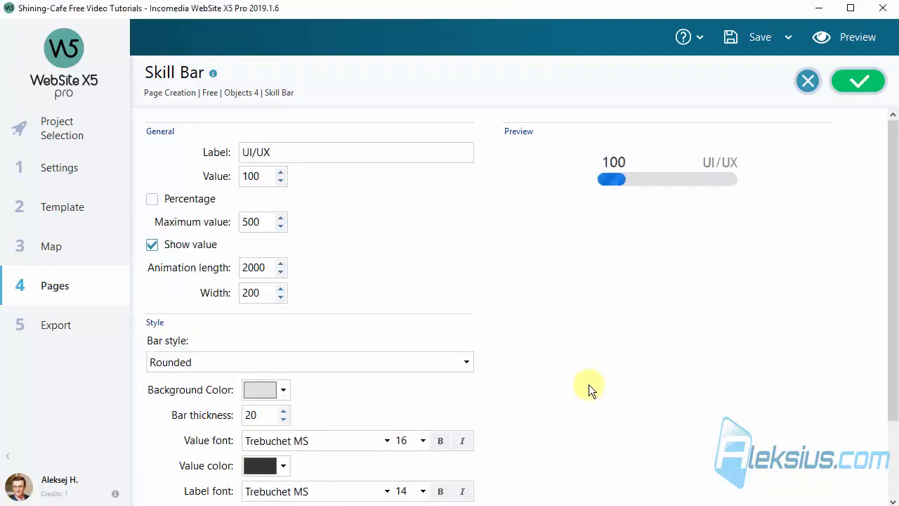
{"action": "left_click", "coordinate": [200, 200]}
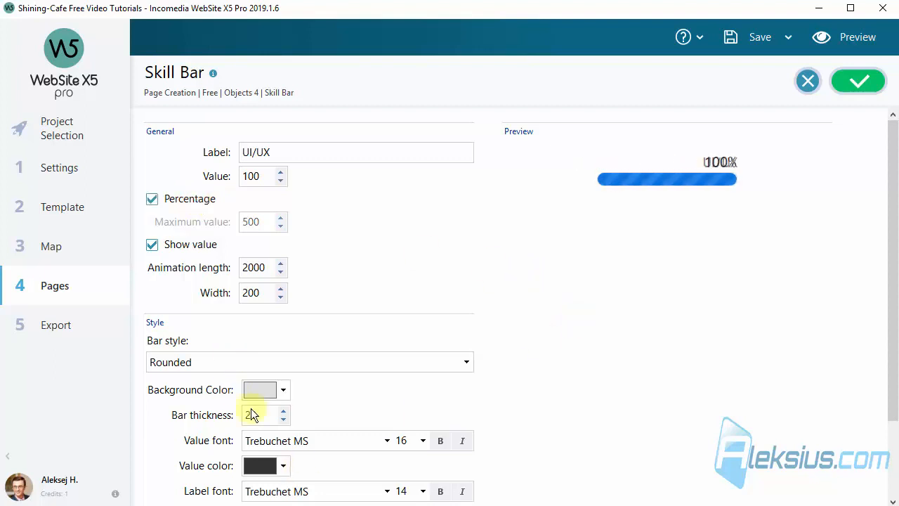
{"action": "scroll", "coordinate": [399, 401], "scroll_direction": "down", "scroll_amount": 3}
{"action": "left_click", "coordinate": [371, 465]}
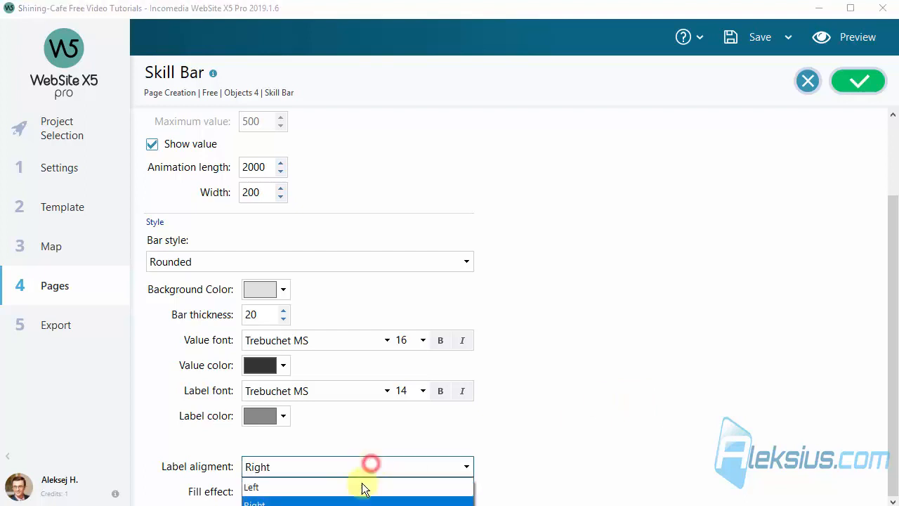
{"action": "left_click", "coordinate": [361, 485]}
{"action": "scroll", "coordinate": [546, 368], "scroll_direction": "up", "scroll_amount": 3}
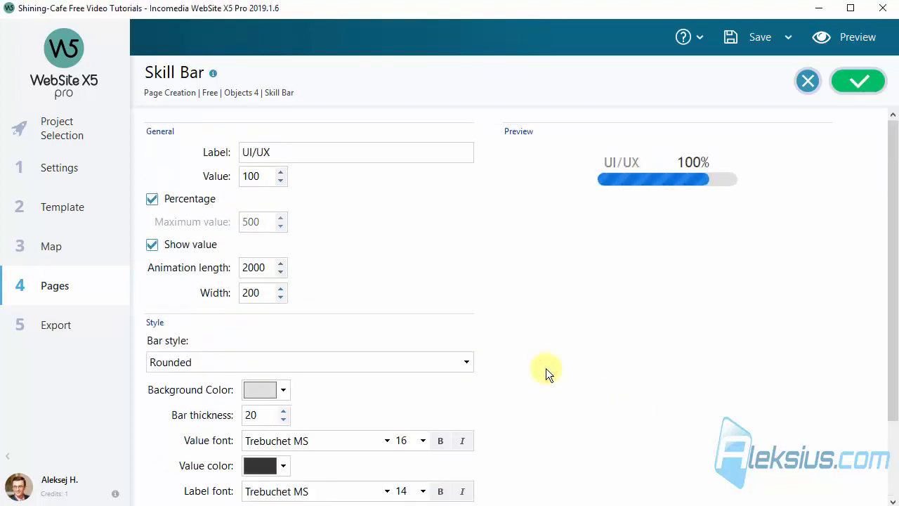
{"action": "left_click", "coordinate": [843, 36]}
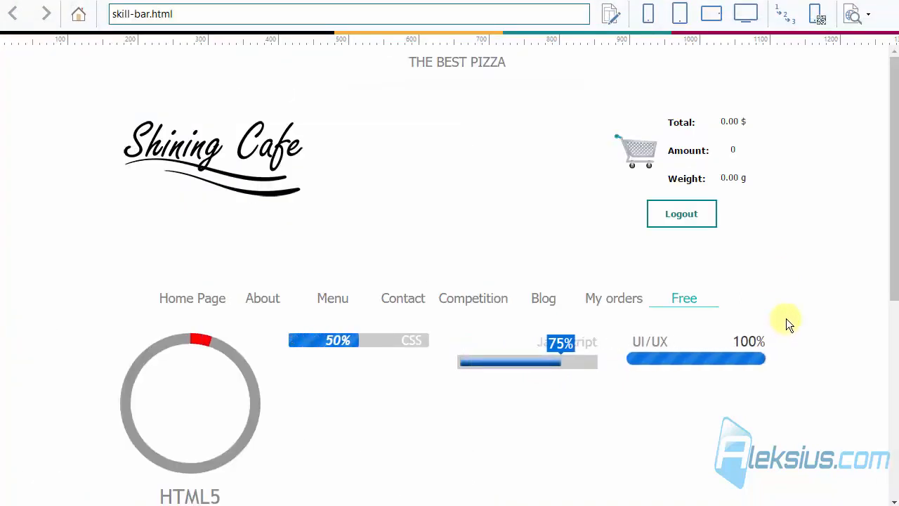
- Switch the preview to smartphone width and scroll down through the stacked skill bars
{"action": "left_click", "coordinate": [647, 13]}
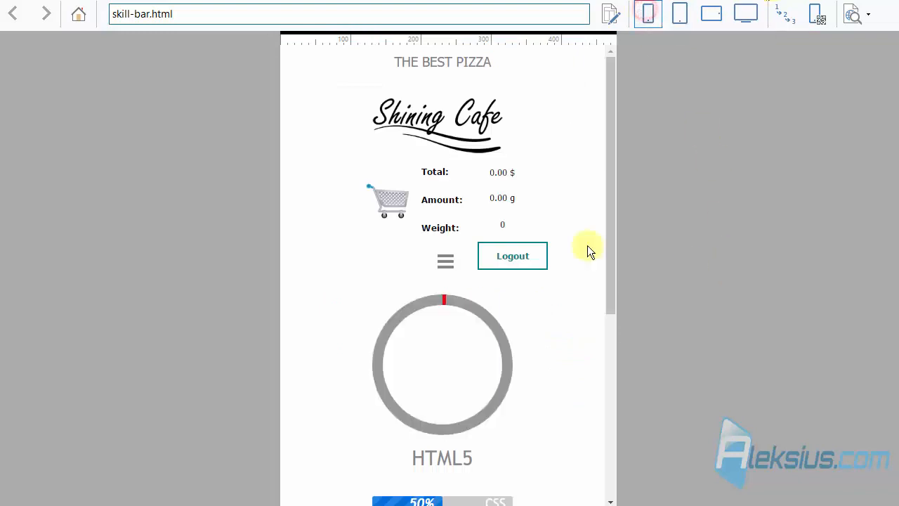
{"action": "scroll", "coordinate": [531, 238], "scroll_direction": "down", "scroll_amount": 3}
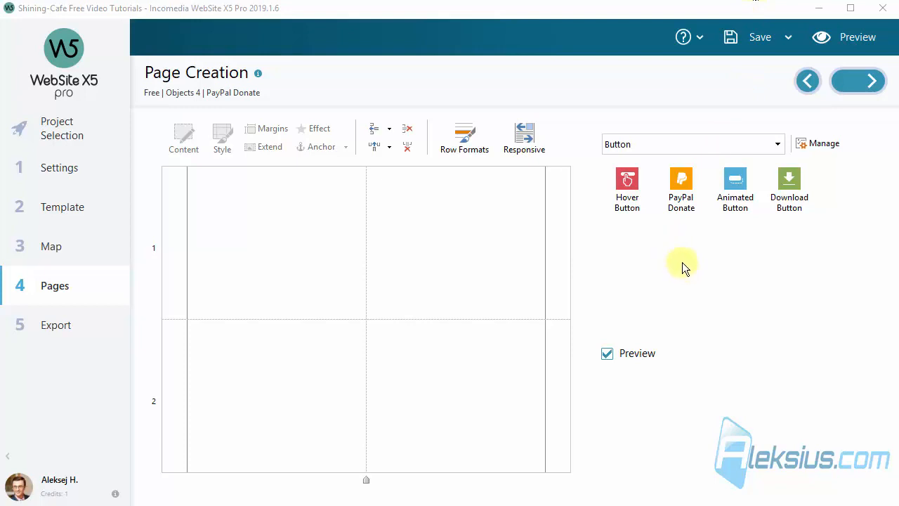
- Place a PayPal Donate button in row 1 and enter recipient name, e-mail and purpose 'Hosting for blog'
{"action": "left_click_drag", "start_coordinate": [681, 190], "coordinate": [367, 224]}
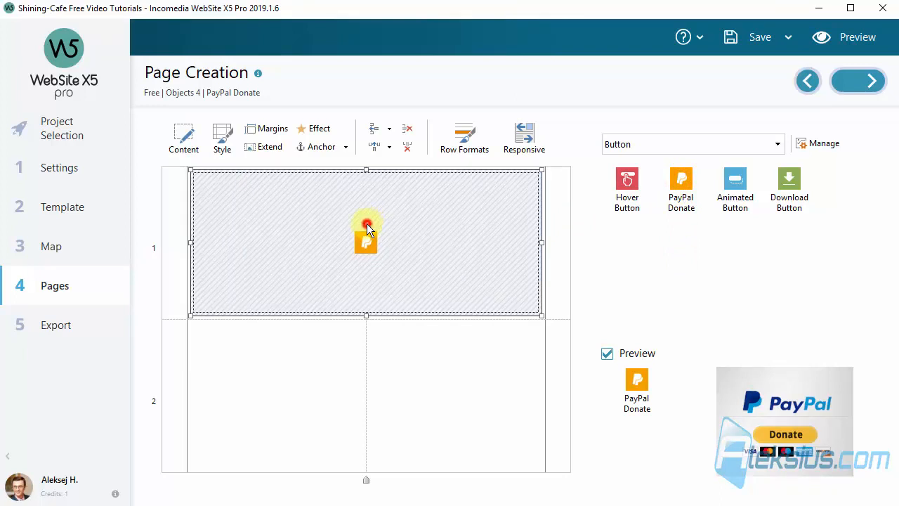
{"action": "double_click", "coordinate": [367, 223]}
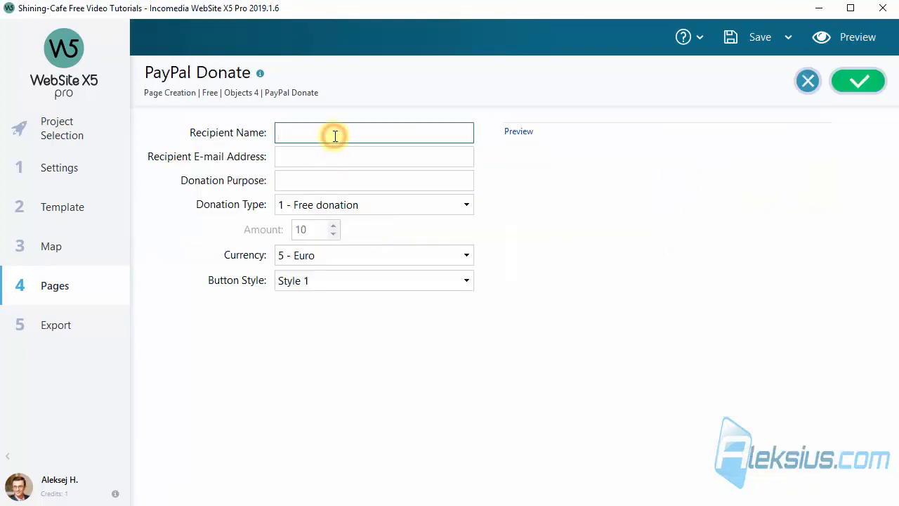
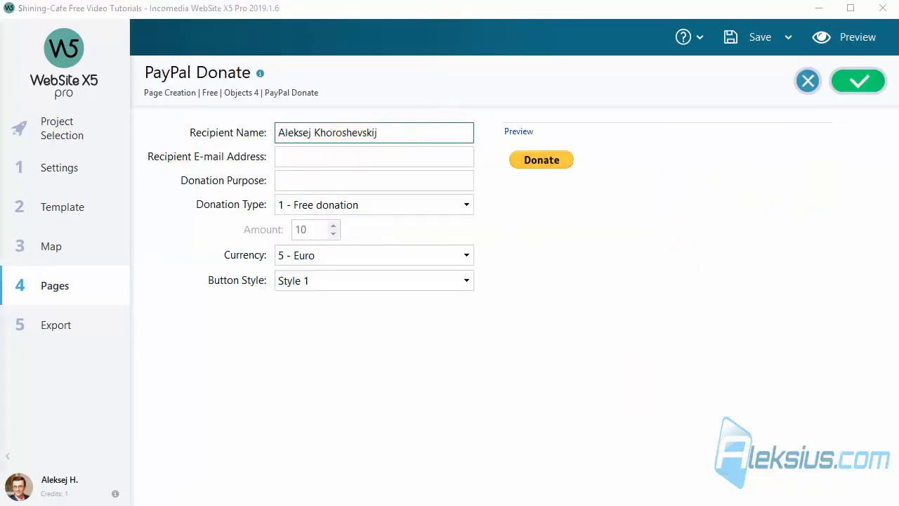
{"action": "left_click", "coordinate": [342, 157]}
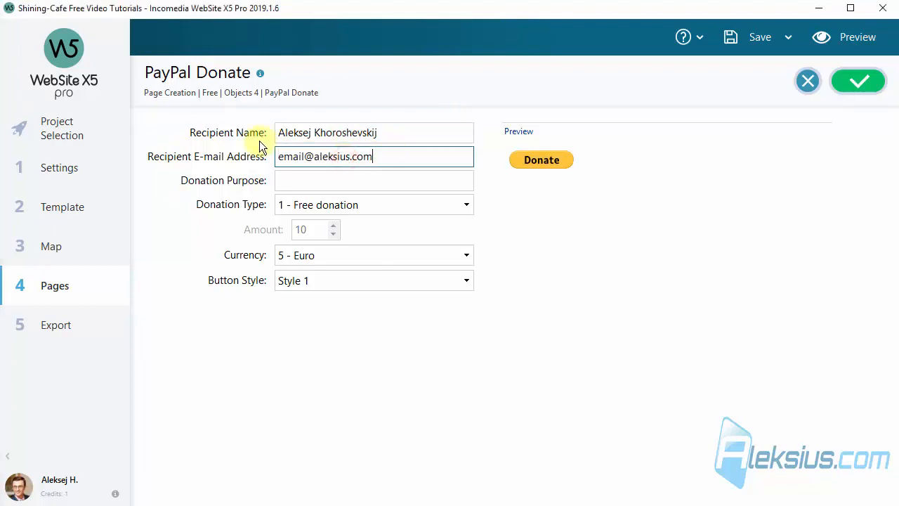
{"action": "left_click_drag", "start_coordinate": [410, 157], "coordinate": [237, 156]}
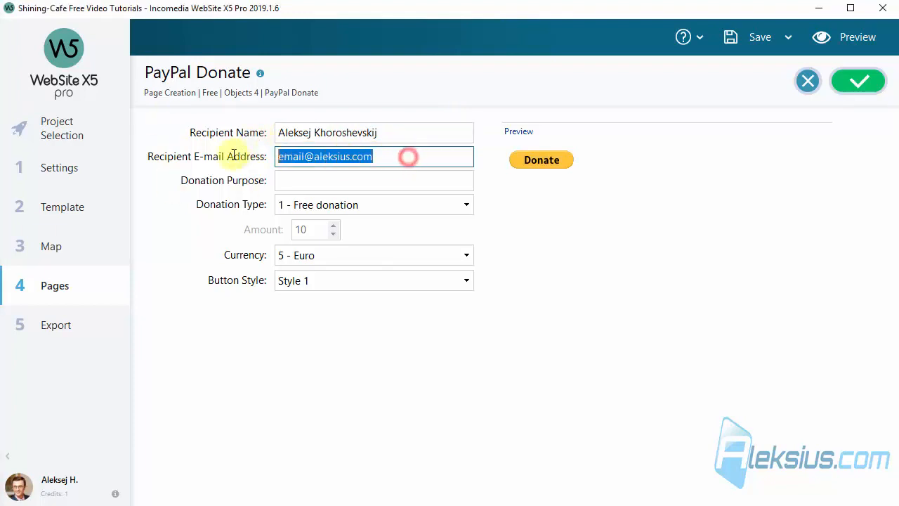
{"action": "key", "text": "alt+Tab"}
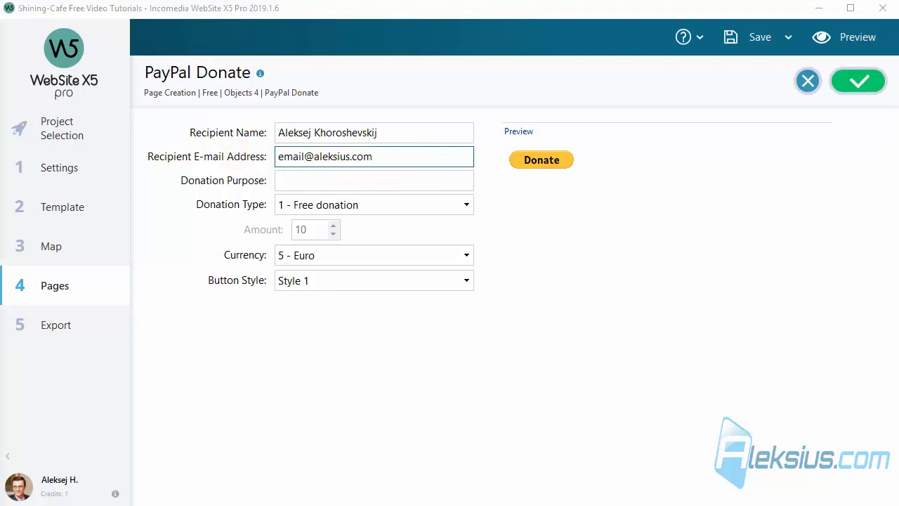
{"action": "left_click", "coordinate": [389, 177]}
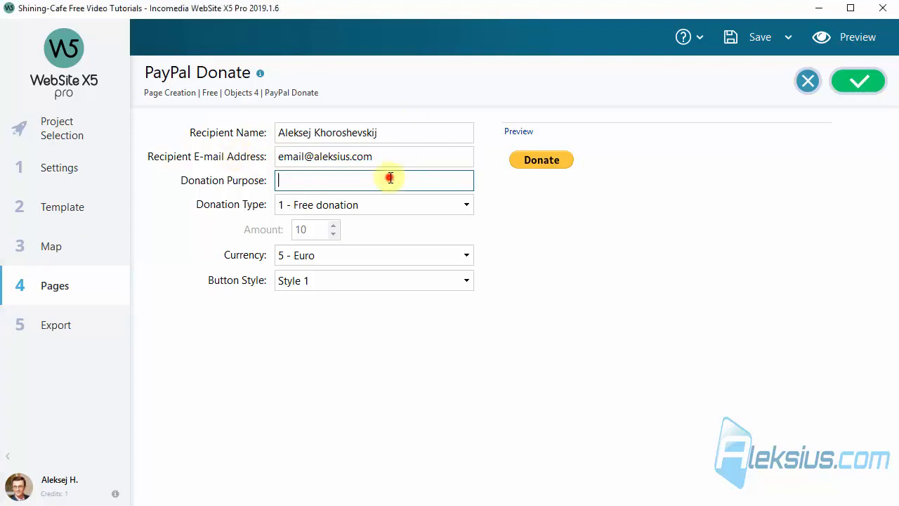
{"action": "type", "text": "Hosting for blog"}
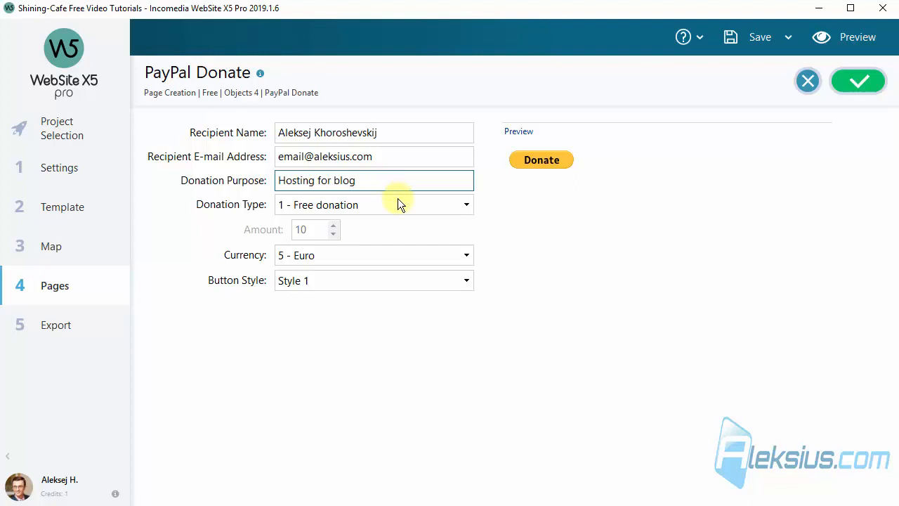
- Keep the donation type as free amount with Euro as the currency
{"action": "left_click", "coordinate": [366, 204]}
{"action": "left_click", "coordinate": [342, 242]}
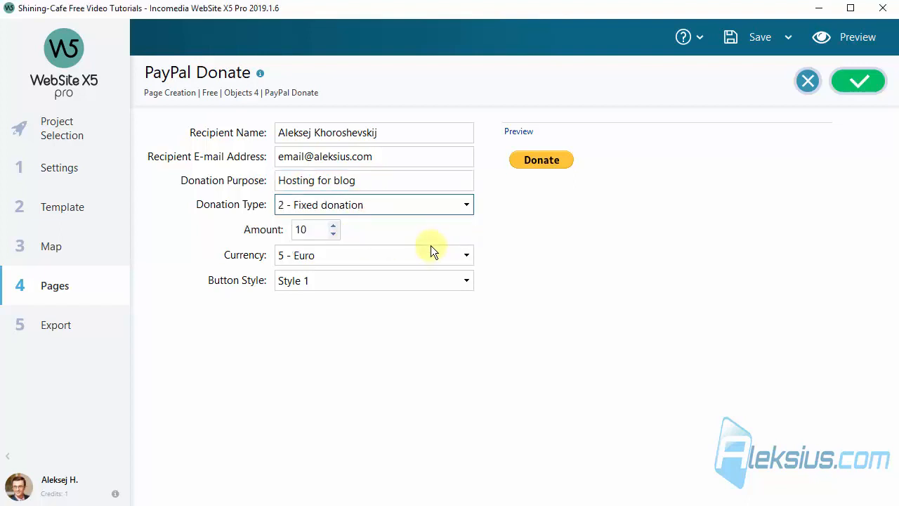
{"action": "left_click", "coordinate": [387, 205]}
{"action": "left_click", "coordinate": [376, 222]}
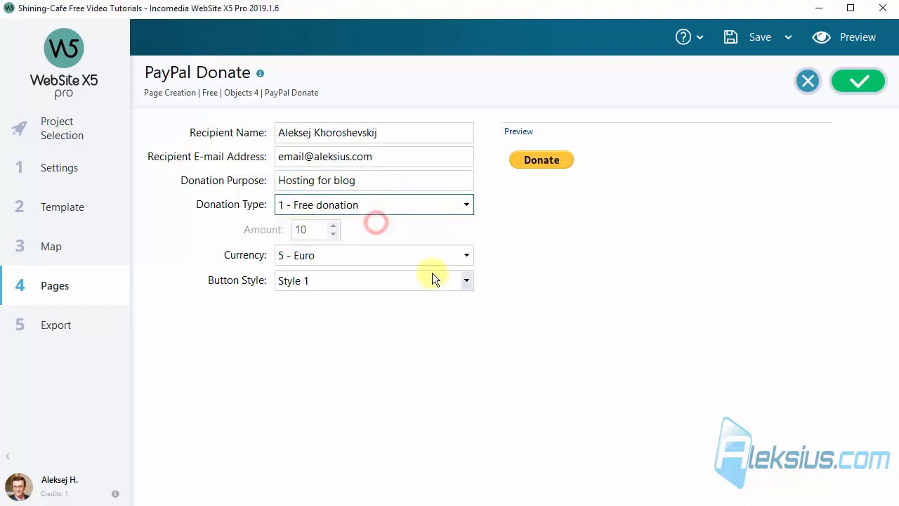
{"action": "left_click", "coordinate": [425, 258]}
{"action": "mouse_move", "coordinate": [469, 297]}
{"action": "left_mouse_down"}
{"action": "mouse_move", "coordinate": [467, 397]}
{"action": "mouse_move", "coordinate": [476, 286]}
{"action": "left_mouse_up"}
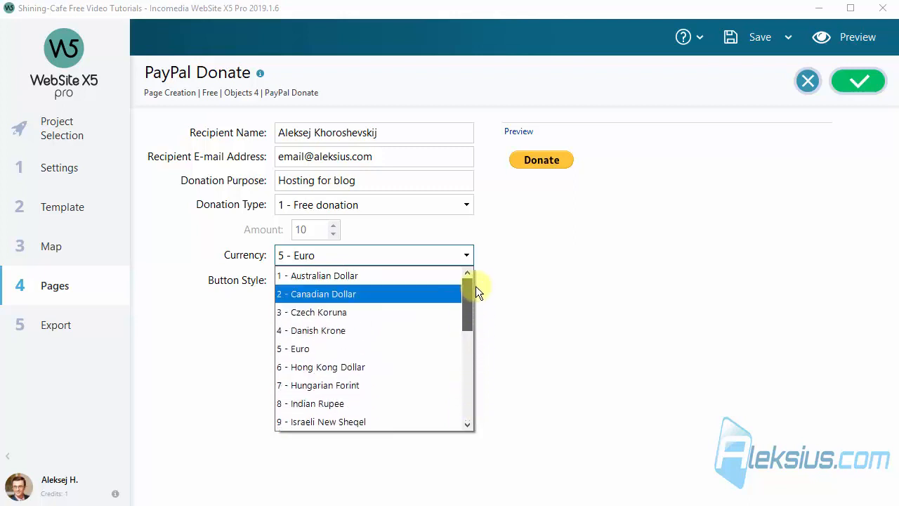
{"action": "left_click", "coordinate": [579, 301]}
- Choose button Style 3 with card logos, confirm the settings, and preview the page
{"action": "left_click", "coordinate": [424, 280]}
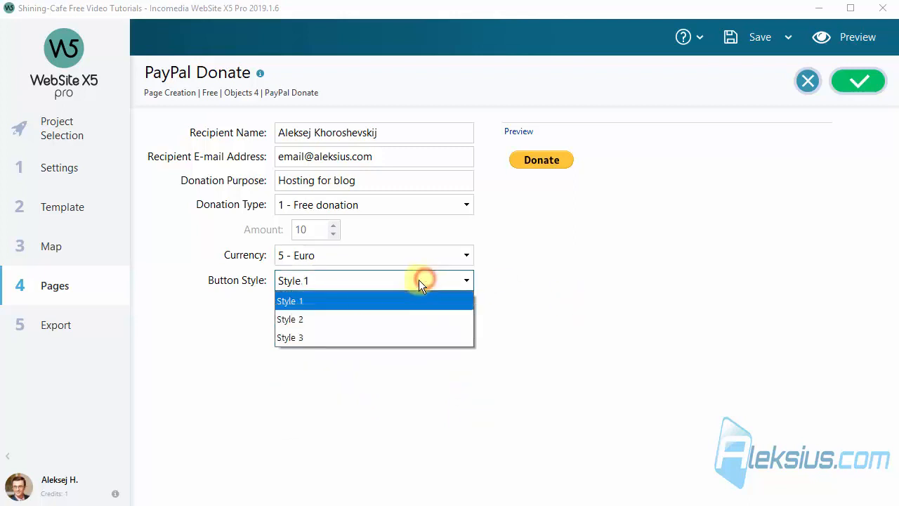
{"action": "left_click", "coordinate": [324, 325]}
{"action": "left_click", "coordinate": [348, 282]}
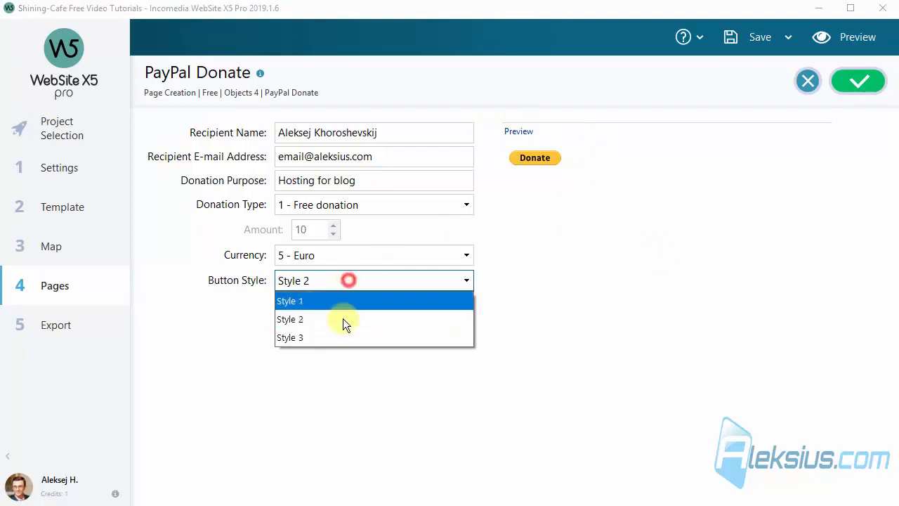
{"action": "left_click", "coordinate": [341, 338]}
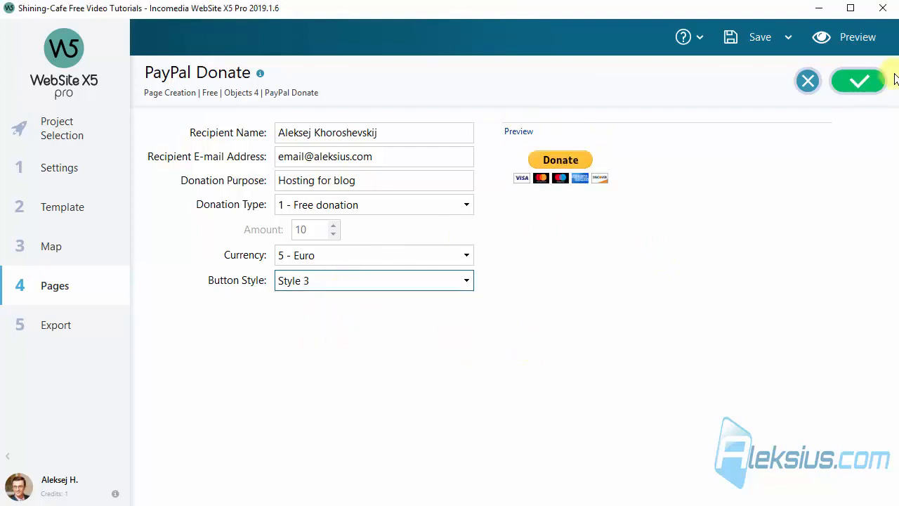
{"action": "left_click", "coordinate": [862, 83]}
{"action": "left_click", "coordinate": [860, 40]}
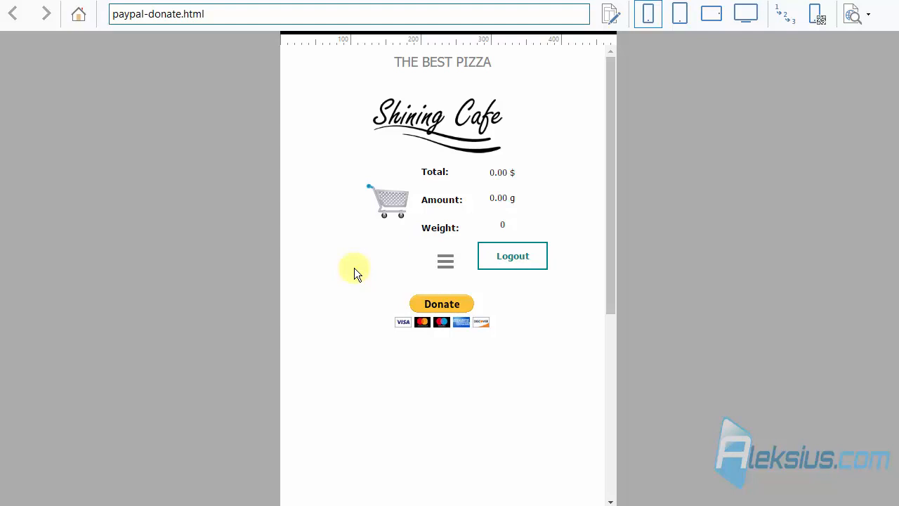
{"action": "left_click", "coordinate": [883, 2]}
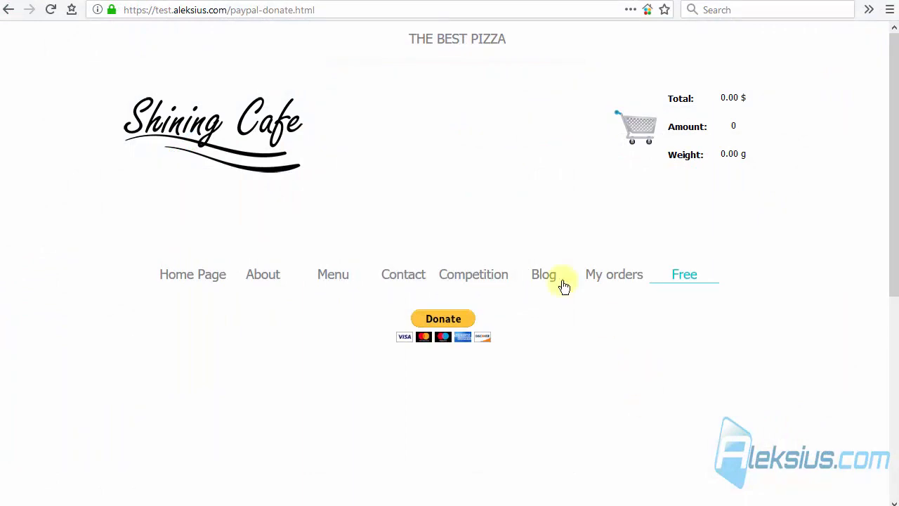
- On the published paypal-donate.html page, scroll down and follow the Donate button to PayPal
{"action": "left_click", "coordinate": [363, 10]}
{"action": "left_click", "coordinate": [459, 204]}
{"action": "scroll", "coordinate": [458, 202], "scroll_direction": "down", "scroll_amount": 3}
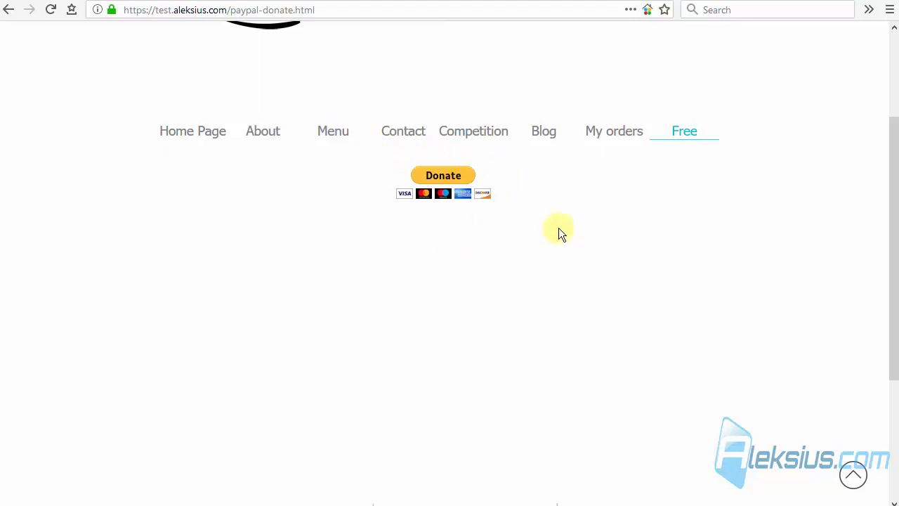
{"action": "left_click", "coordinate": [441, 174]}
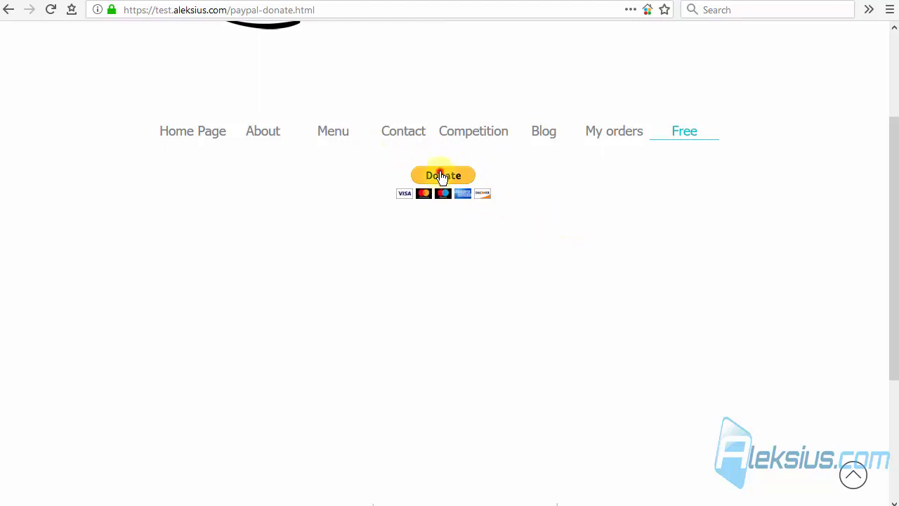